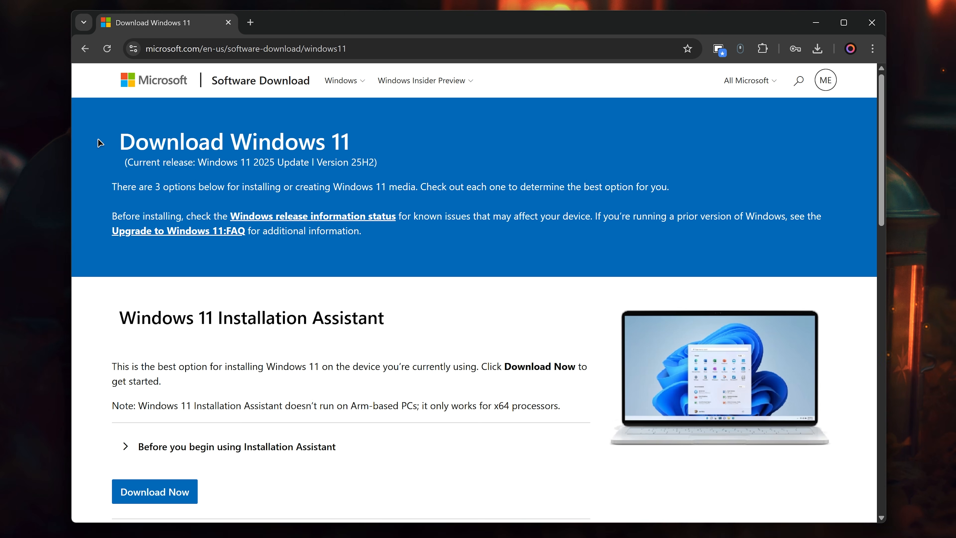
Step: Download the English 64-bit Windows 11 multi-edition ISO for x64 devices from Microsoft's Windows 11 download page
left_click_drag(99, 143, 416, 146)
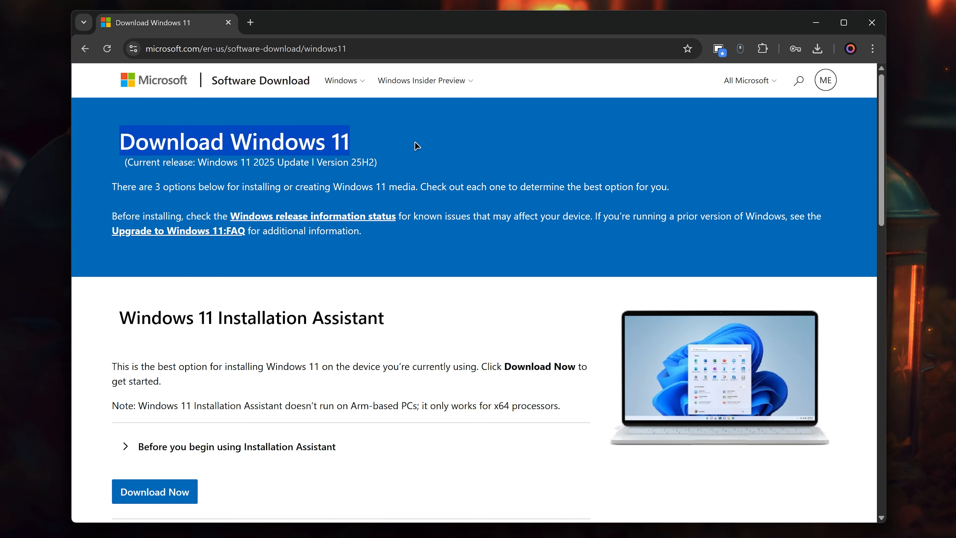
scroll(421, 165, "down", 15)
left_click(303, 383)
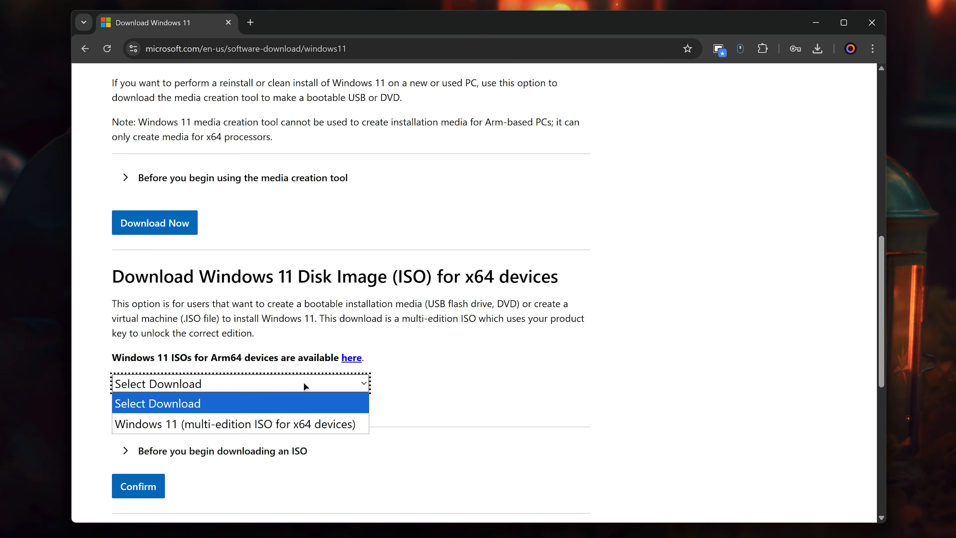
left_click(243, 424)
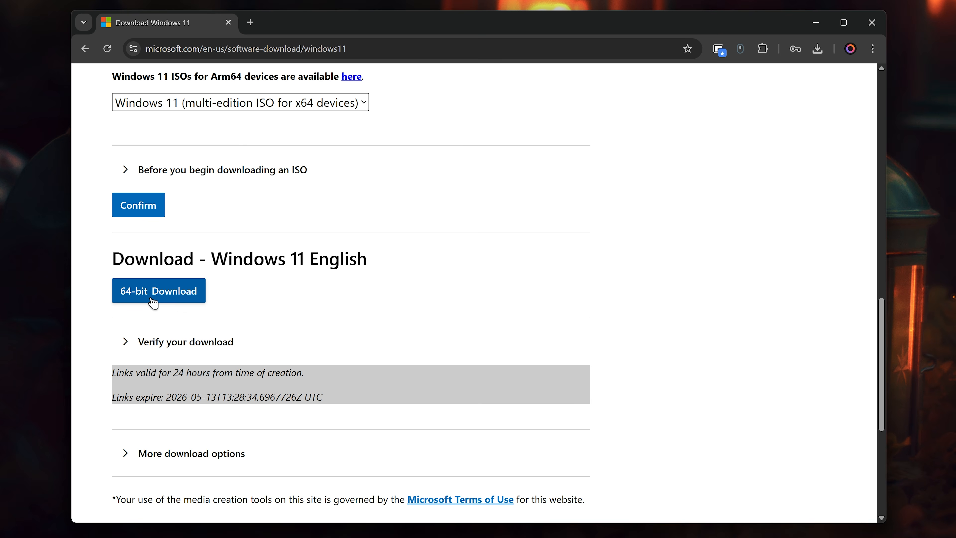
left_click(153, 297)
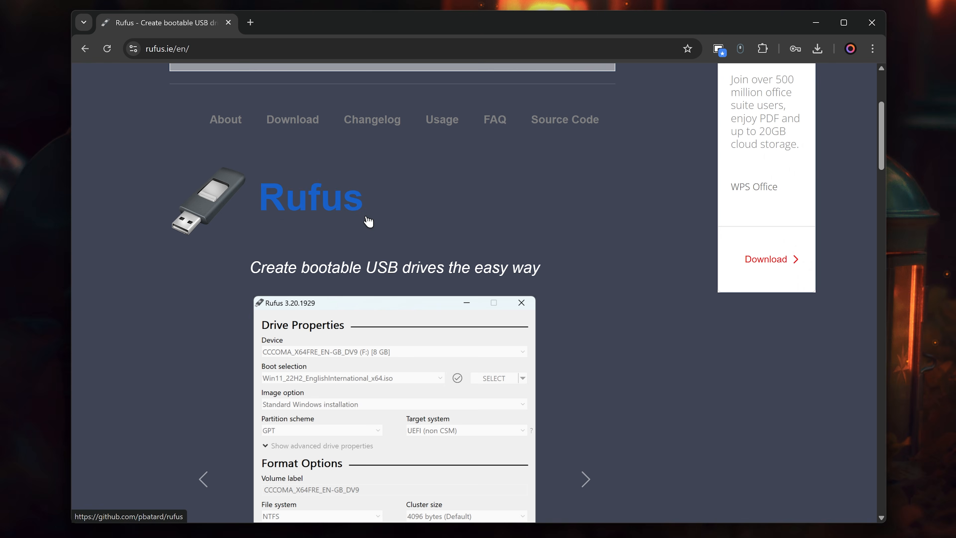
Step: Download the standard Windows x64 release rufus-4.14.exe from the Rufus website
scroll(499, 229, "down", 4)
scroll(498, 230, "down", 8)
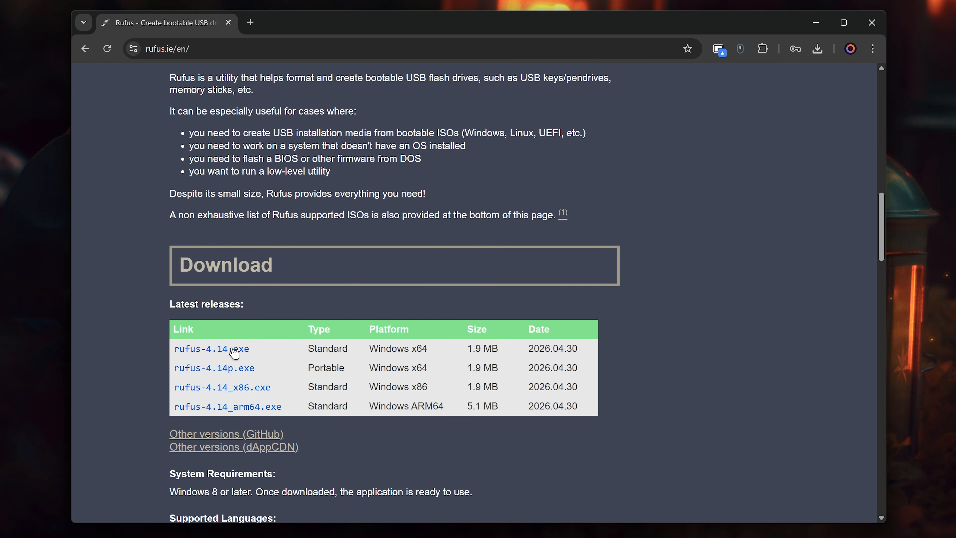
left_click(228, 352)
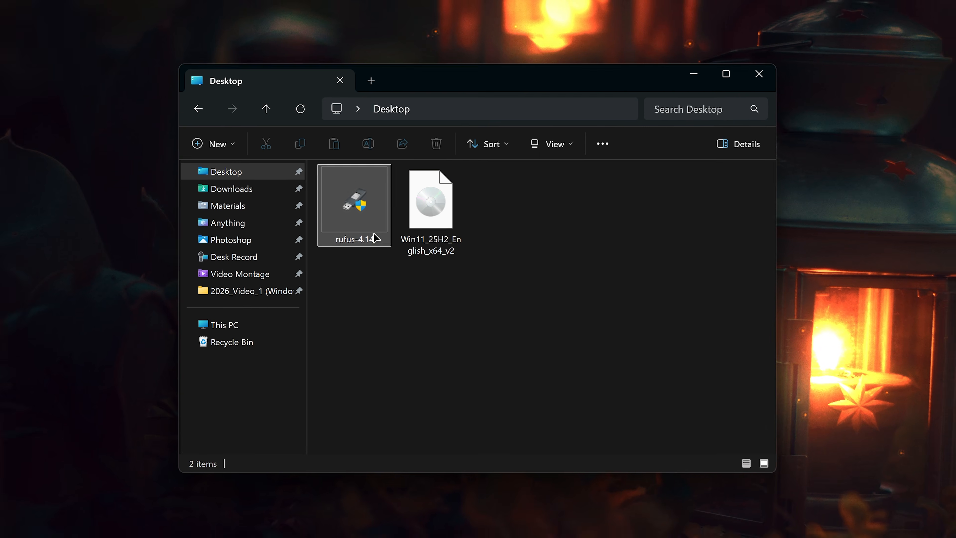
Step: Launch rufus-4.14, choose the 32 GB USB drive (I:) as device and load the Win11_25H2_English_x64_v2 ISO
double_click(363, 224)
left_click(454, 146)
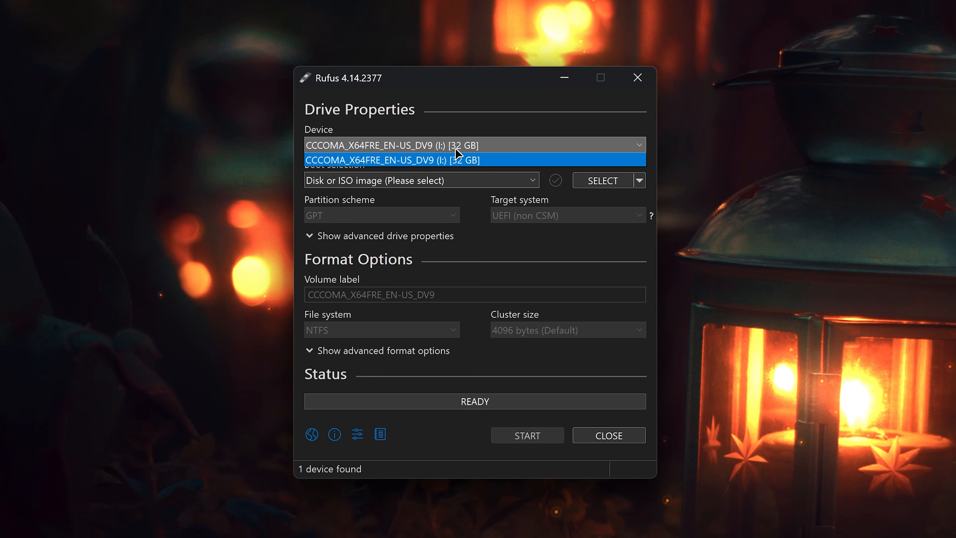
left_click(394, 165)
left_click(594, 186)
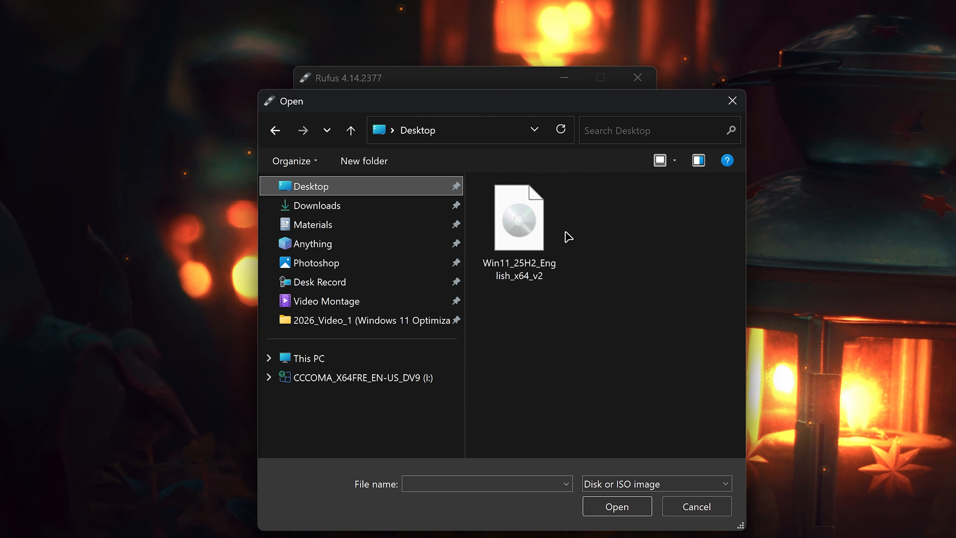
double_click(538, 230)
Step: Set the partition scheme to GPT, the target system to UEFI (non CSM) and the volume label to win11
left_click(424, 237)
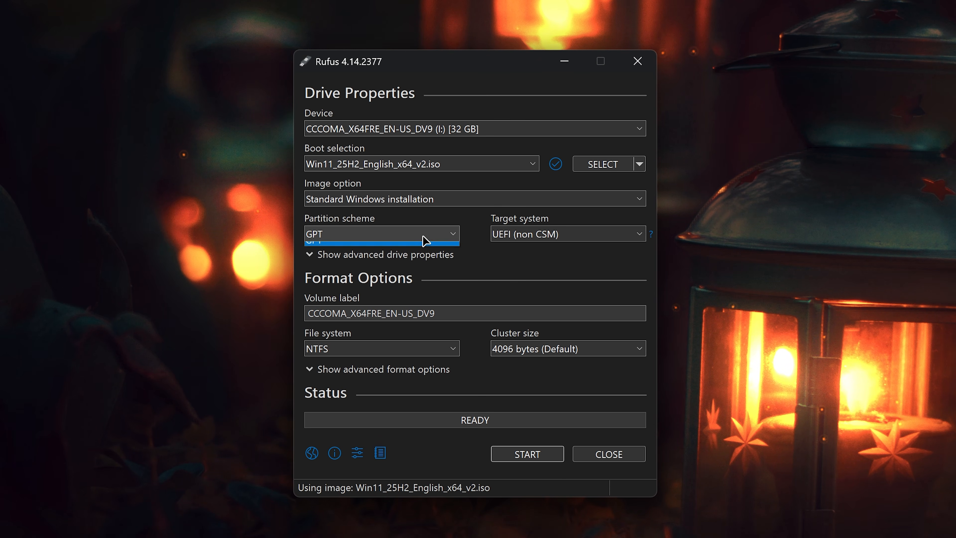
left_click(389, 266)
left_click(534, 233)
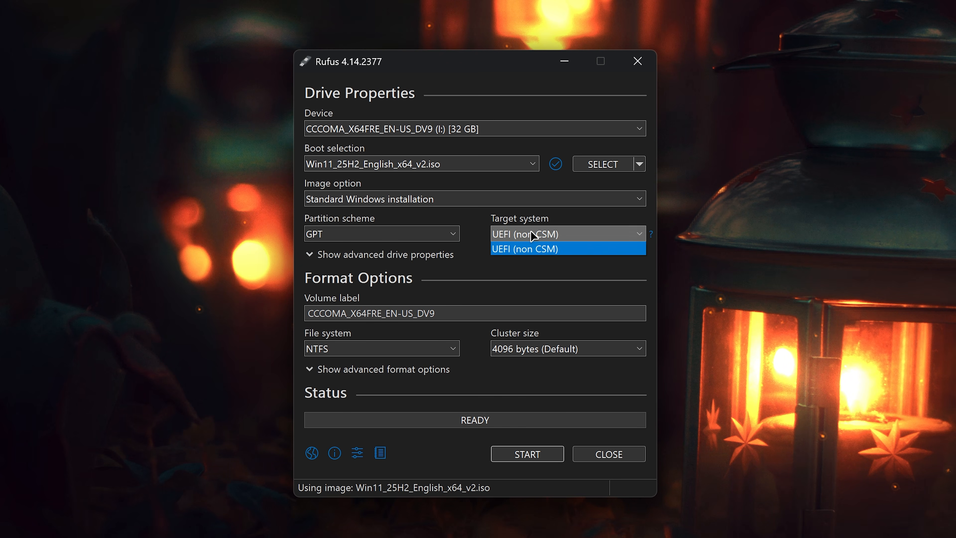
left_click(526, 249)
left_click_drag(476, 308, 256, 322)
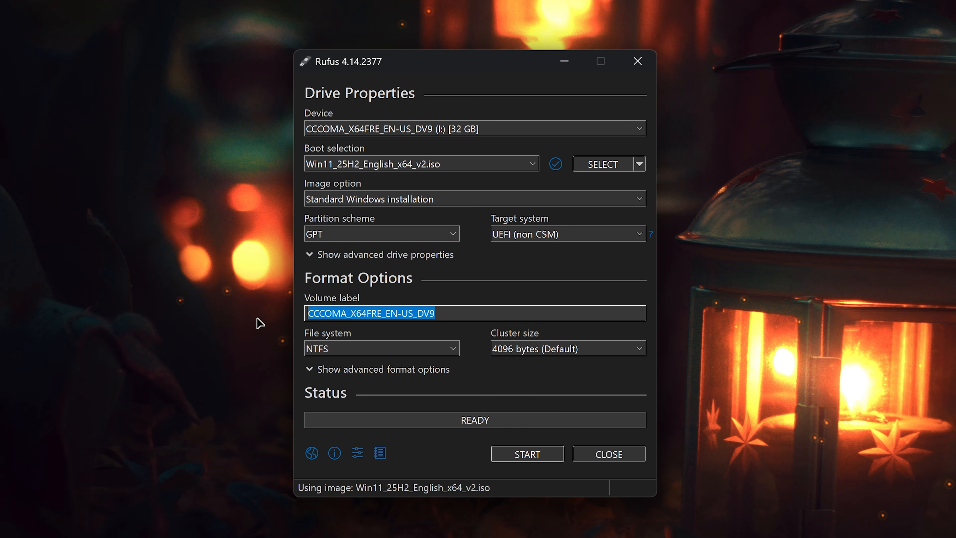
type("win11")
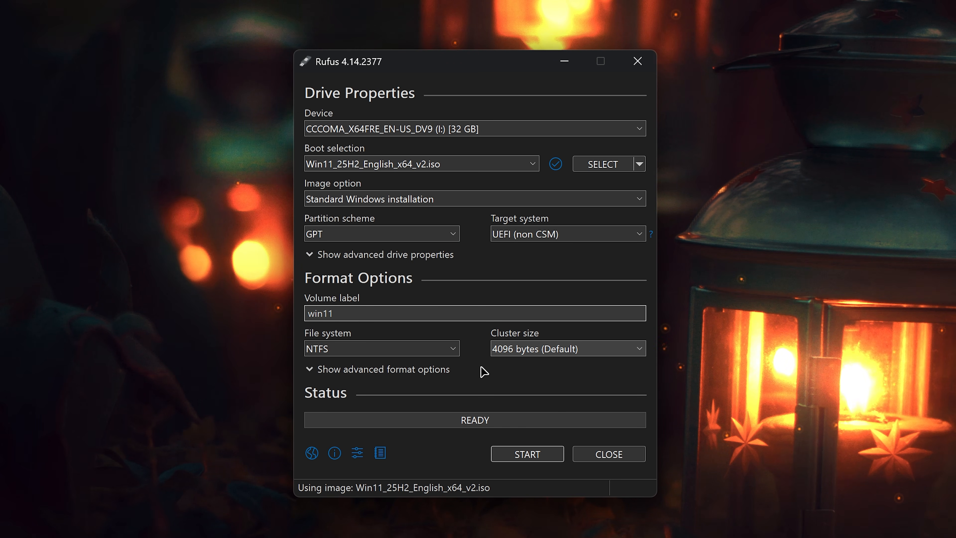
Step: Start creating the USB drive with hardware and online-account requirements removed, data collection and BitLocker encryption disabled, and confirm erasing the drive
left_click(527, 454)
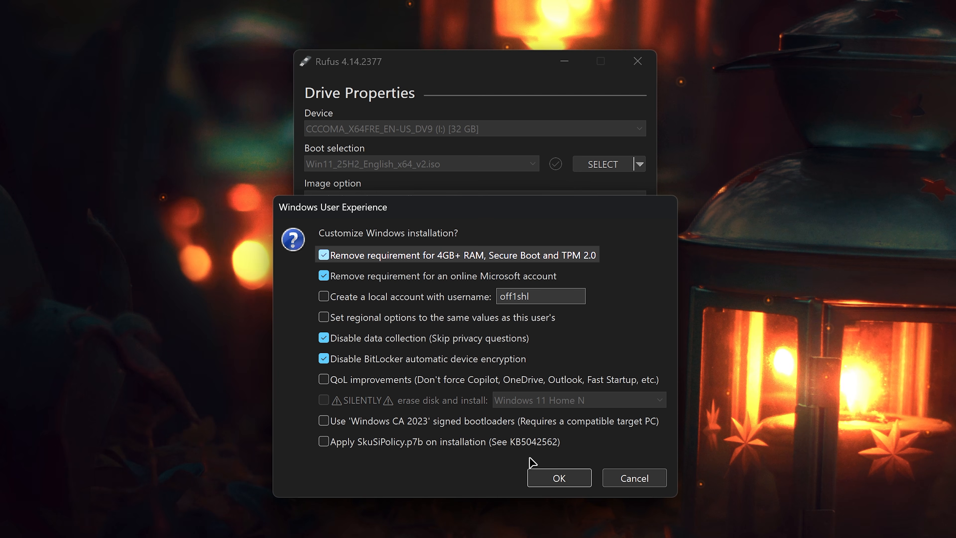
key("Tab")
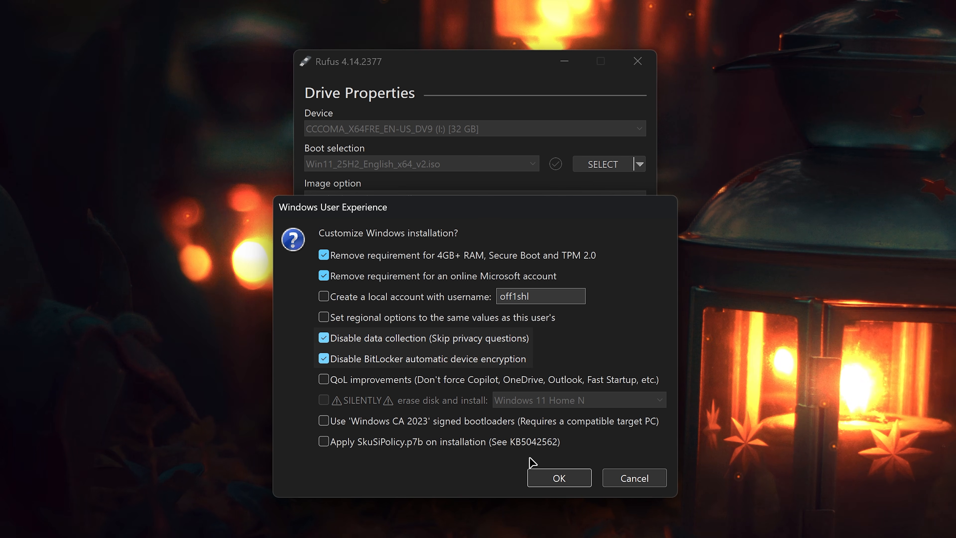
left_click(551, 478)
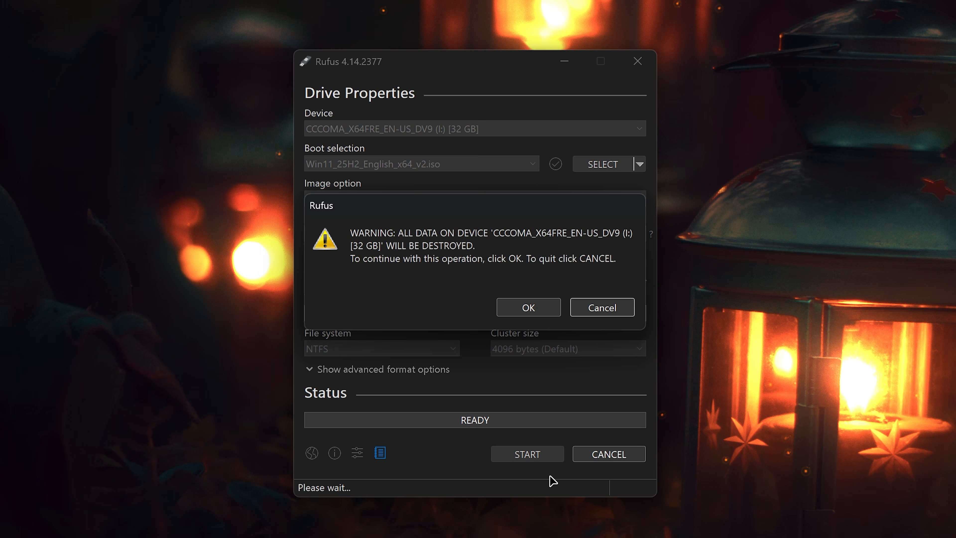
left_click(509, 309)
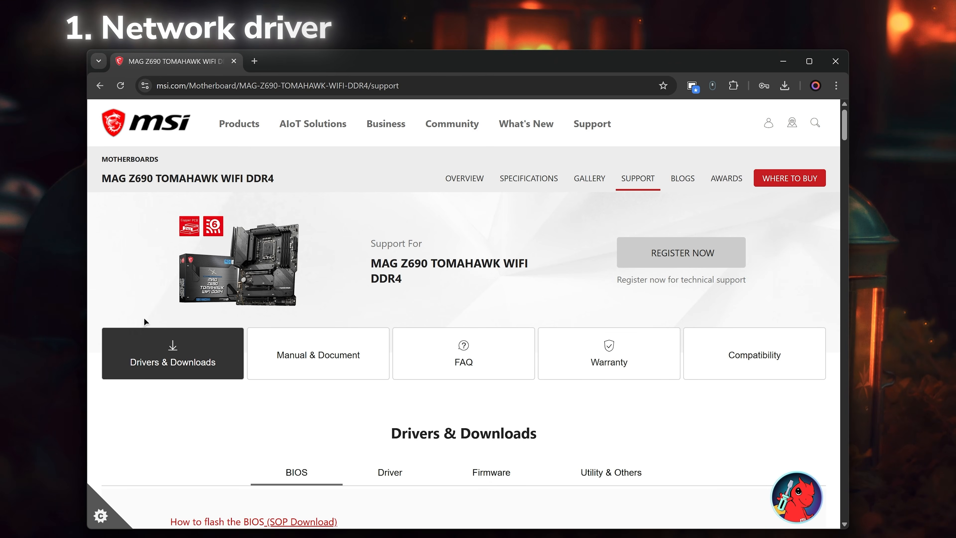
Step: Open the LAN drivers for Win11 64 on MSI's MAG Z690 TOMAHAWK WIFI DDR4 support page
left_click(144, 320)
left_click(389, 191)
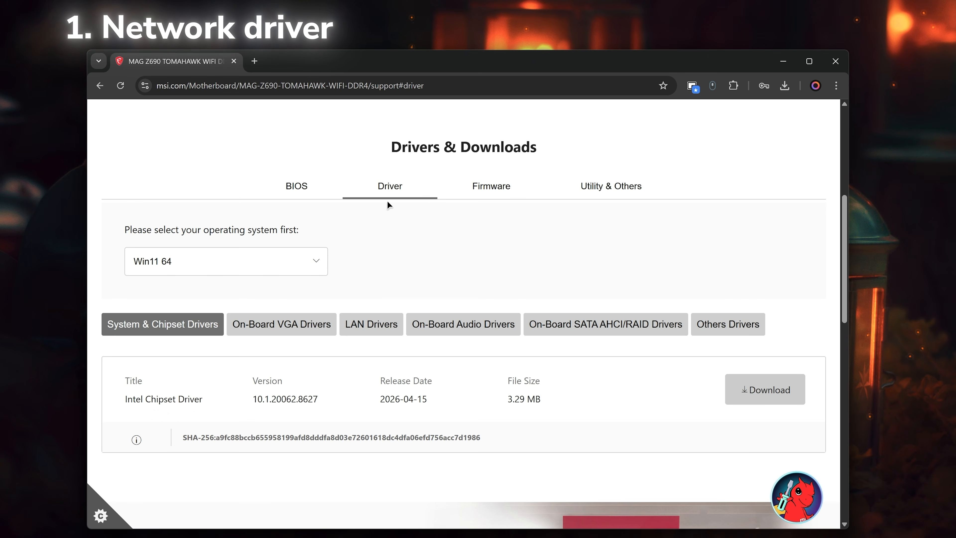
left_click(363, 328)
scroll(363, 328, "down", 4)
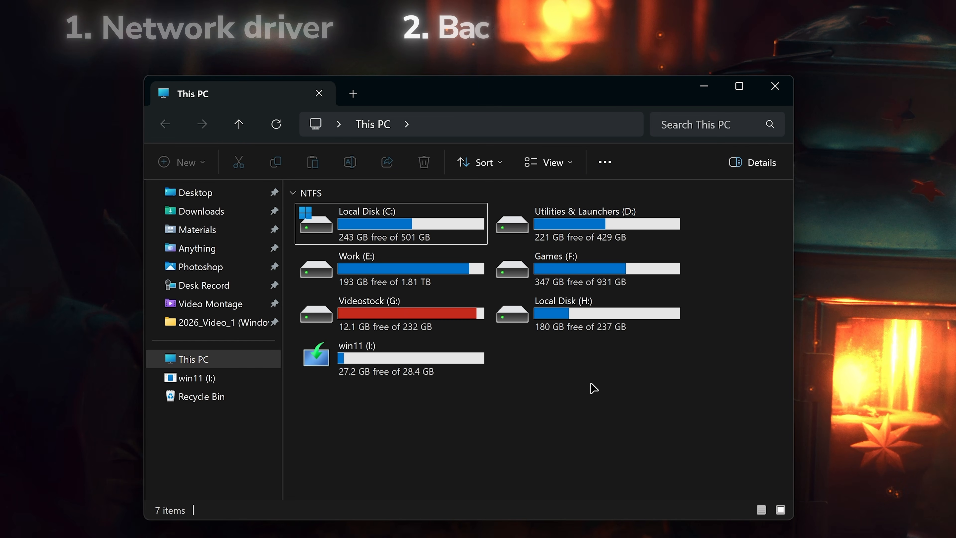
Step: Rename the Local Disk (C:) drive to System in This PC
left_click(433, 234)
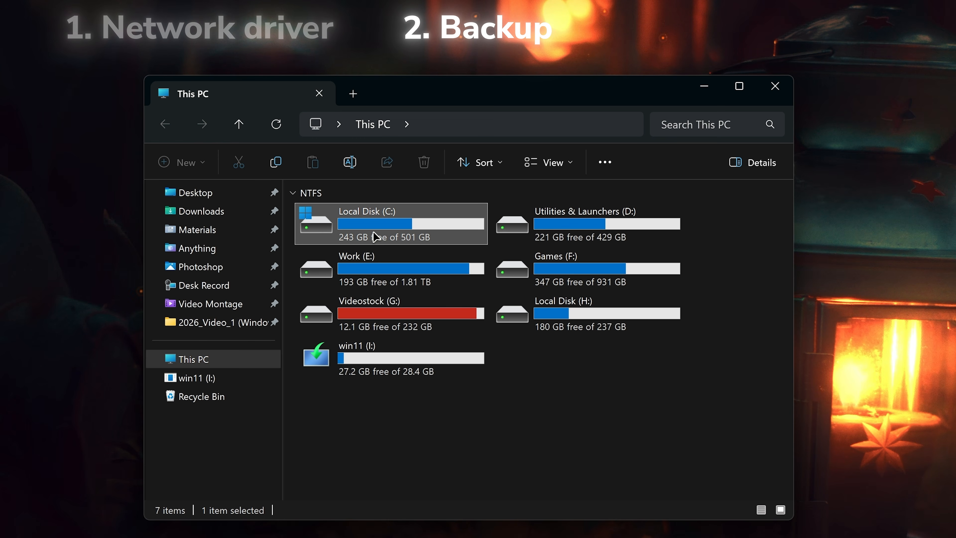
left_click(370, 212)
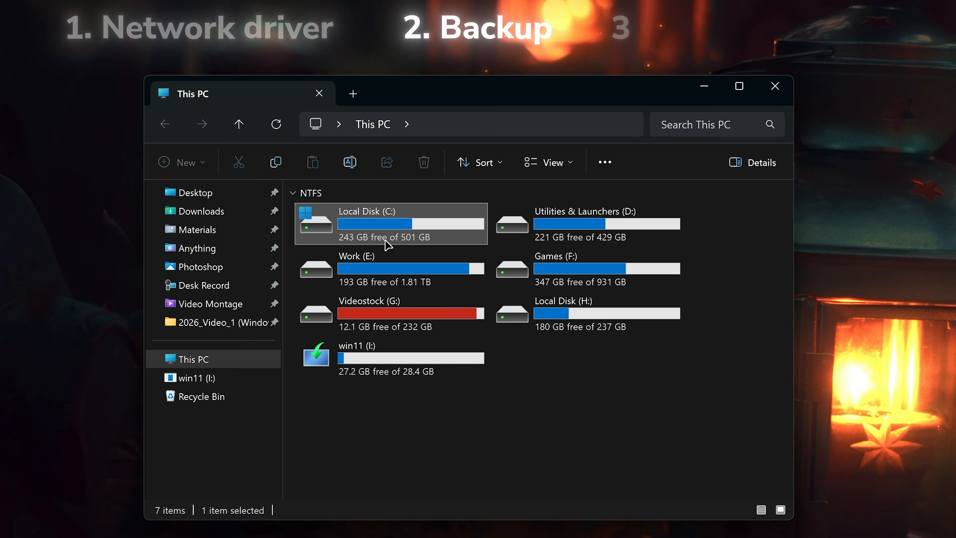
type("Sys")
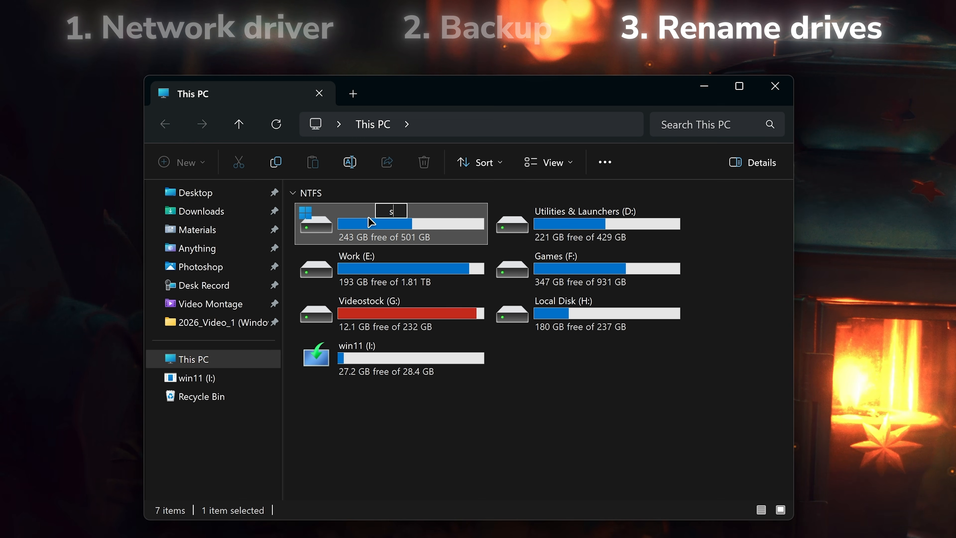
type("tem")
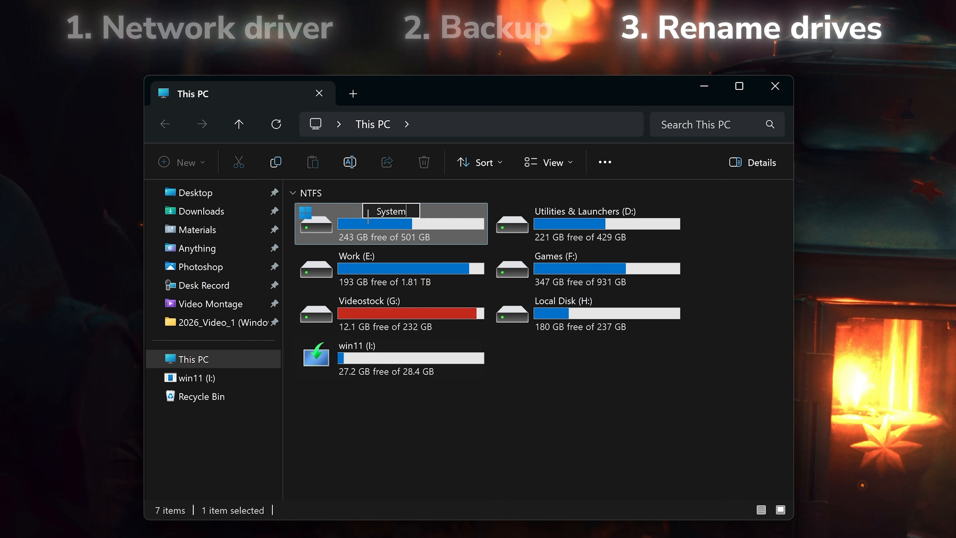
key("Return")
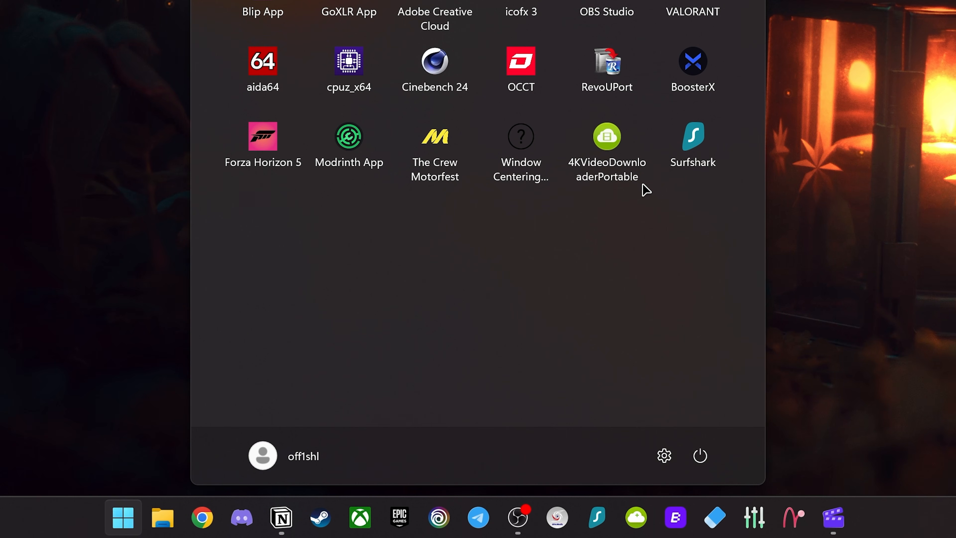
Step: Restart the PC and pick the JetFlashTranscend 32GB USB drive as the boot device
left_click(699, 456)
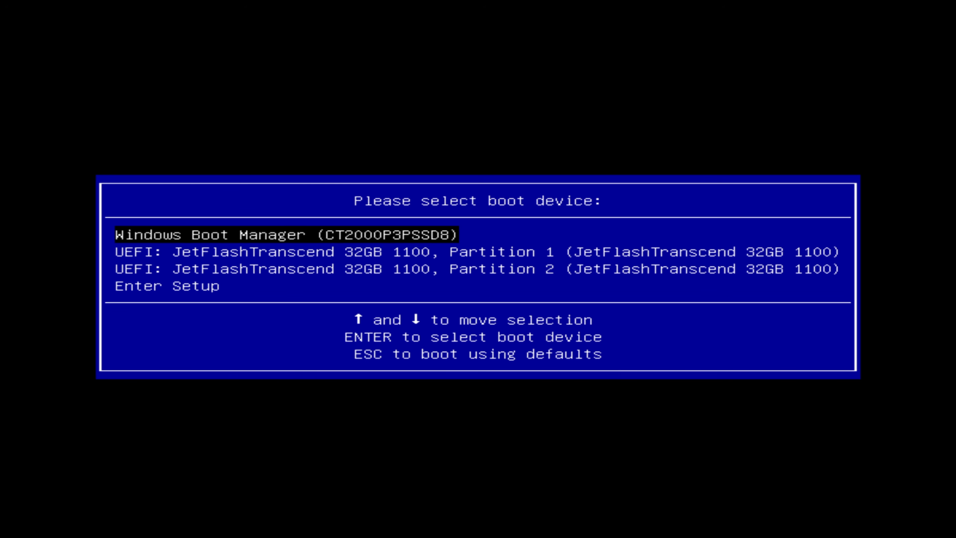
key("Down")
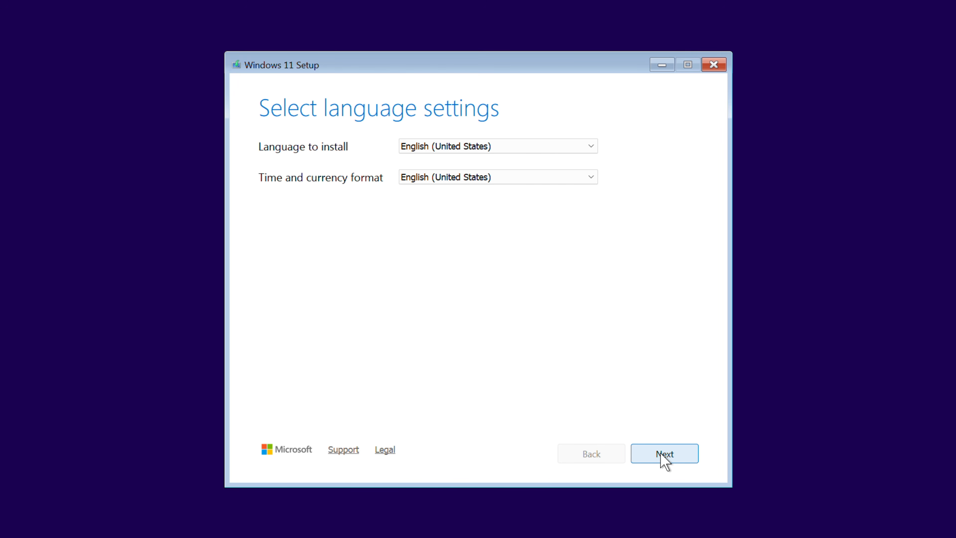
Step: Accept English (United States) and the US keyboard, choose Install Windows 11 and agree to deleting files, apps and settings
left_click(663, 456)
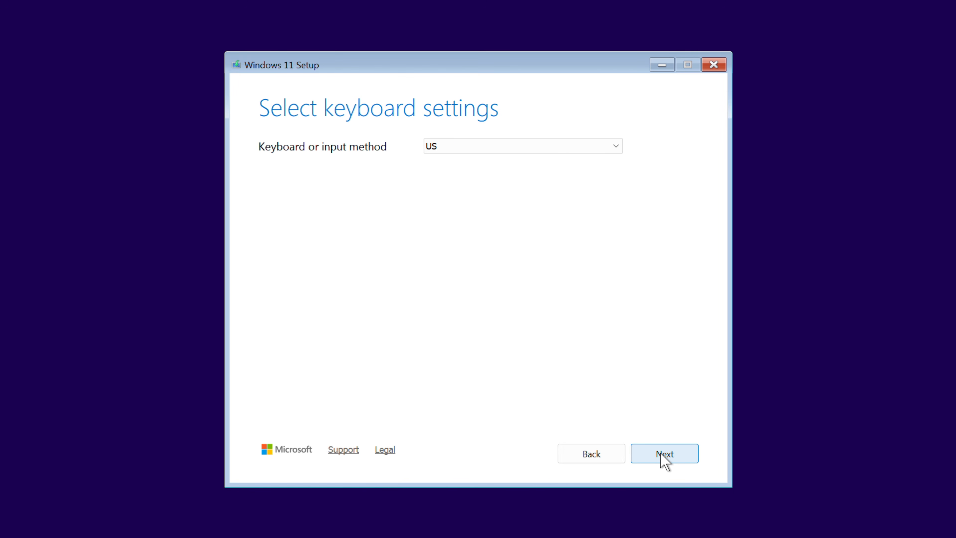
left_click(662, 456)
left_click(263, 215)
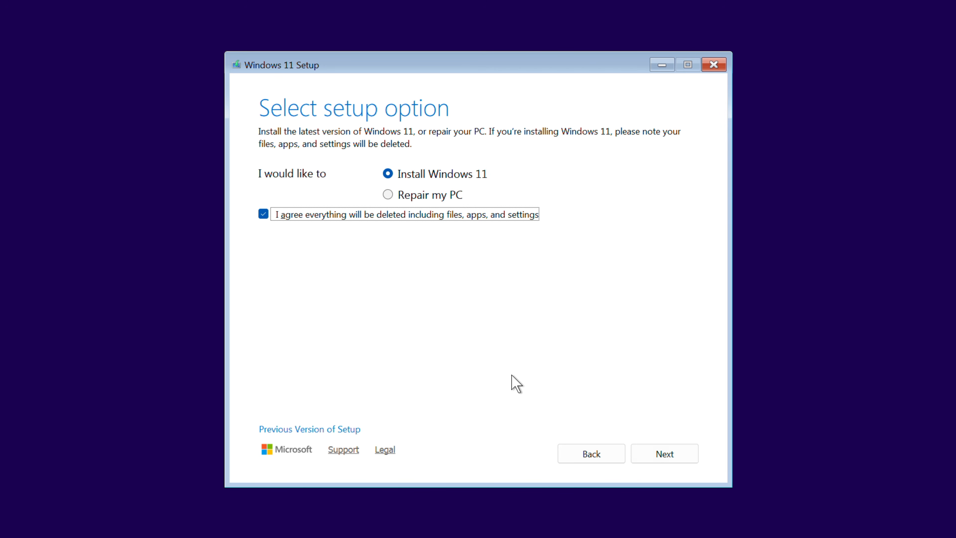
left_click(663, 455)
Step: Delete Disk 0 partitions 3, 4, 2 and 1, and choose the resulting unallocated space as the Windows 11 install location
left_click(353, 260)
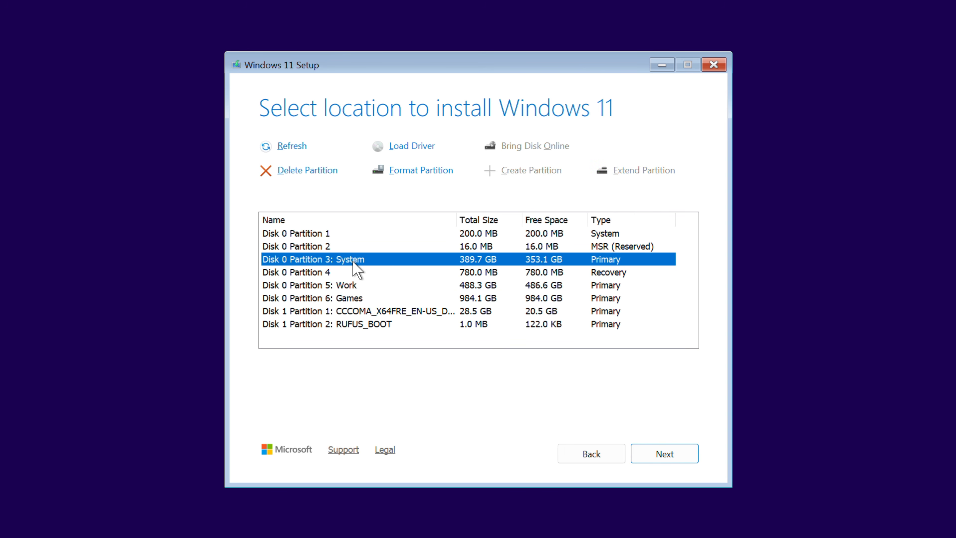
left_click(329, 271)
left_click(330, 245)
left_click(329, 235)
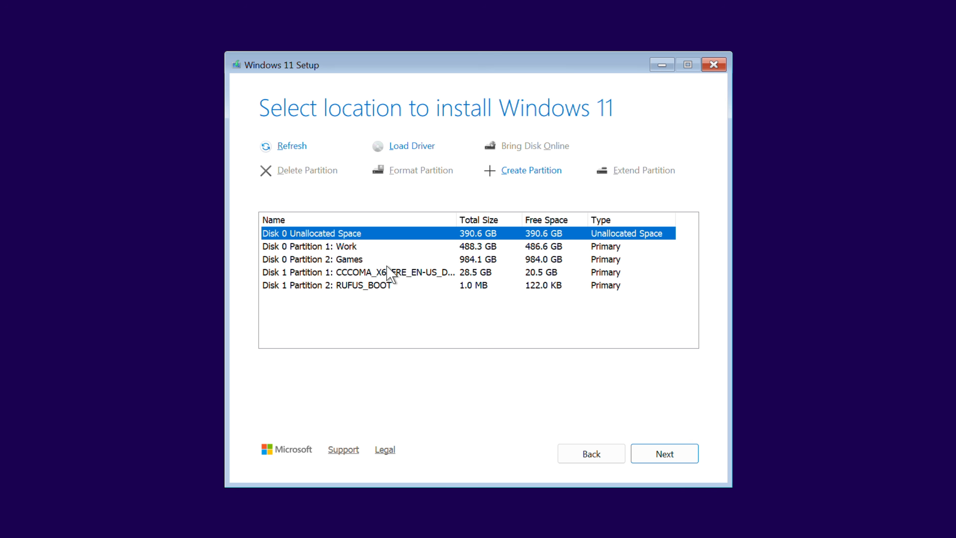
left_click(666, 444)
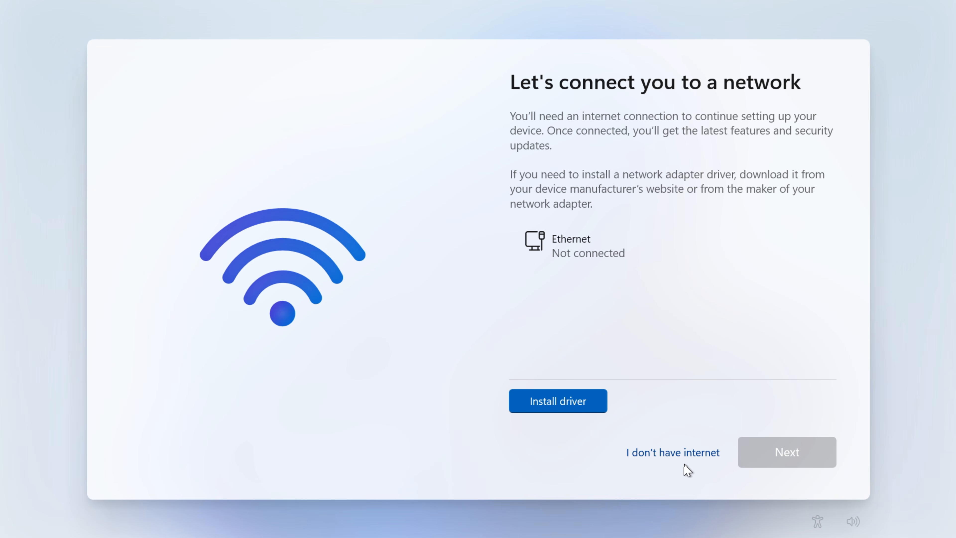
Step: Continue the first-run setup without internet and submit the user's name for the local account
left_click(659, 458)
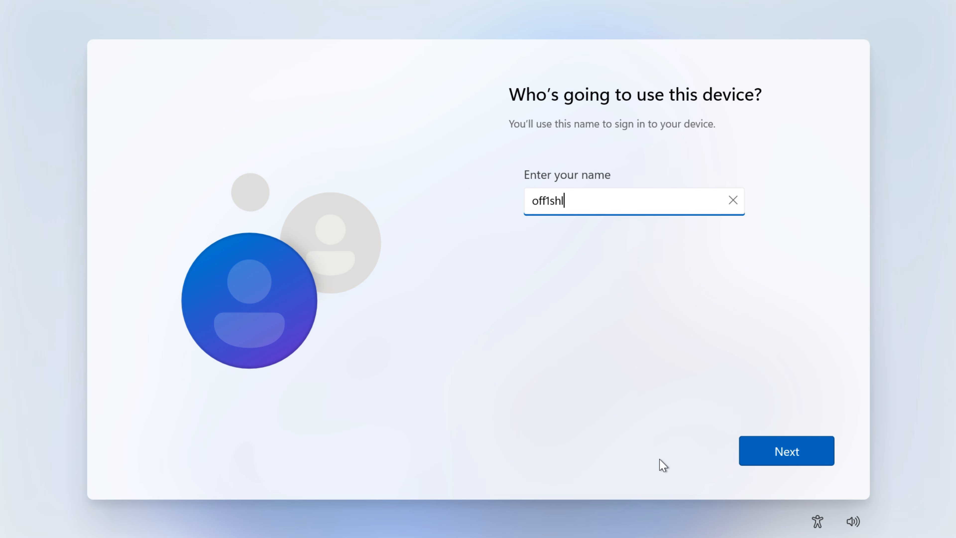
left_click(786, 462)
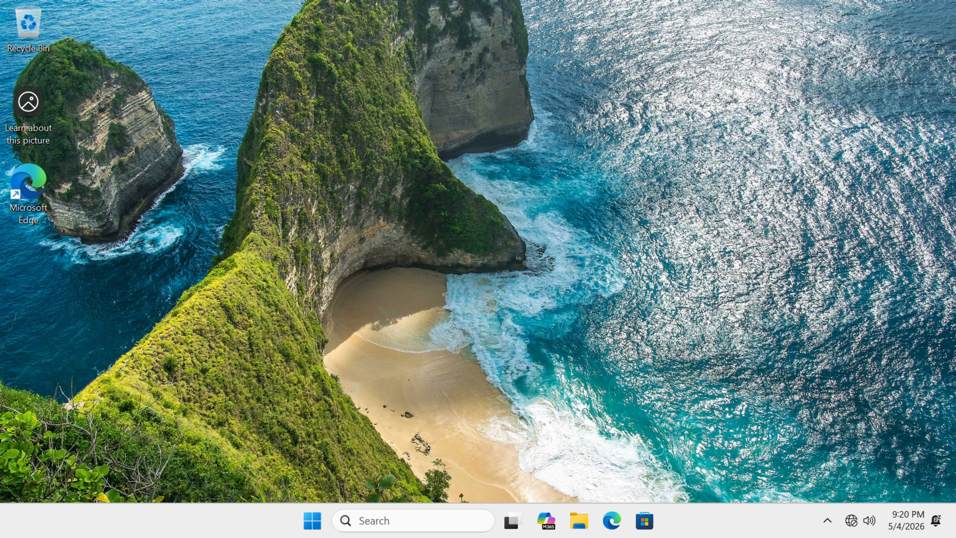
key("super")
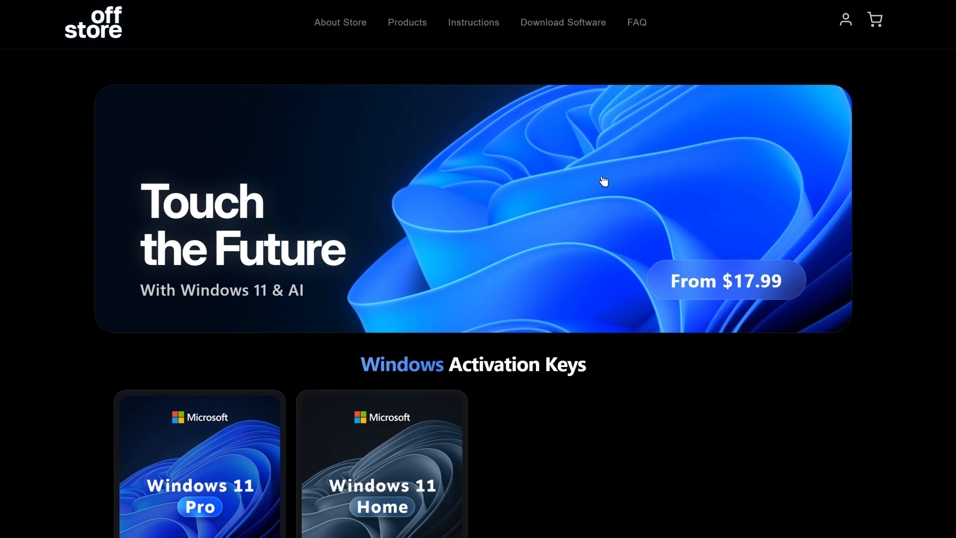
Step: Choose the Windows 11 Pro activation key in the off store and proceed to its checkout
scroll(603, 181, "down", 5)
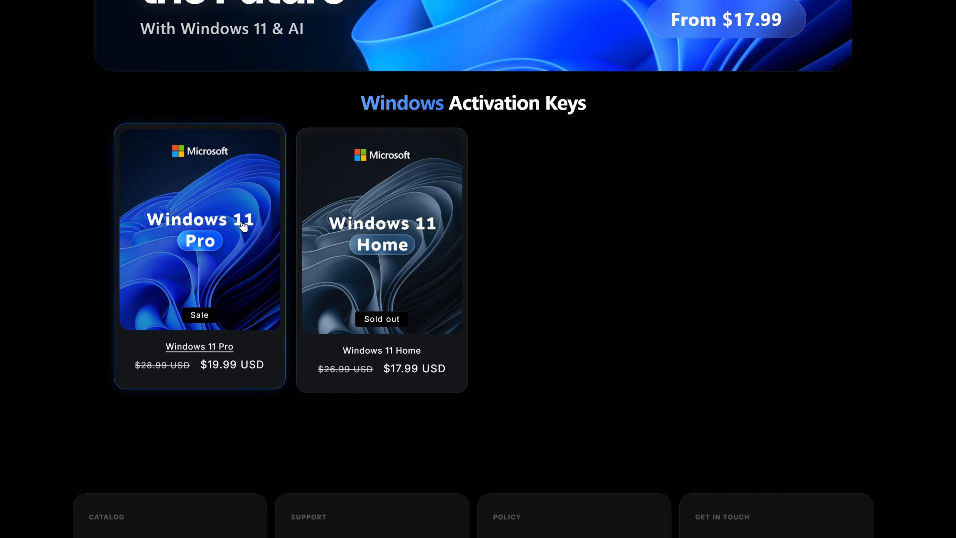
left_click(241, 226)
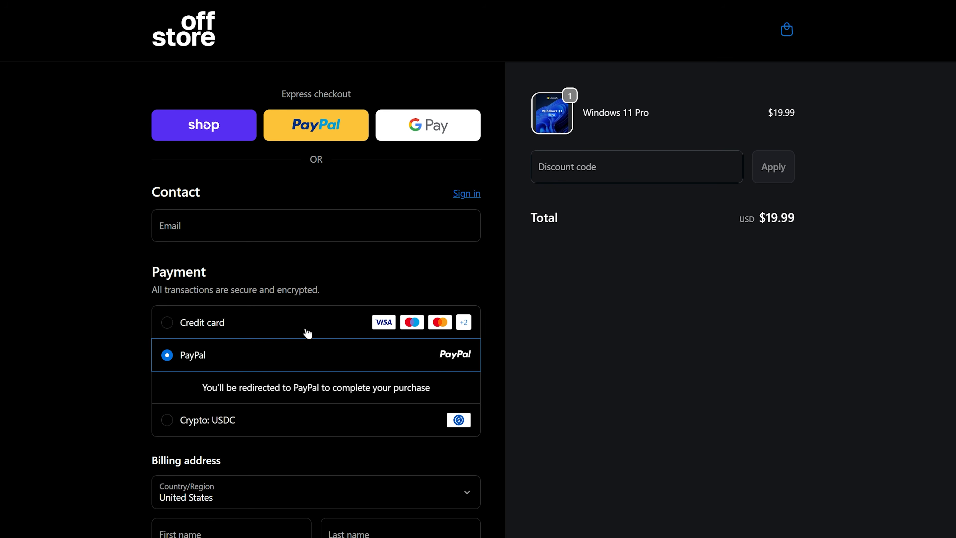
Step: Choose credit card as the payment method and select the purchased Windows 11 Pro license key in the store's e-mail
left_click(306, 326)
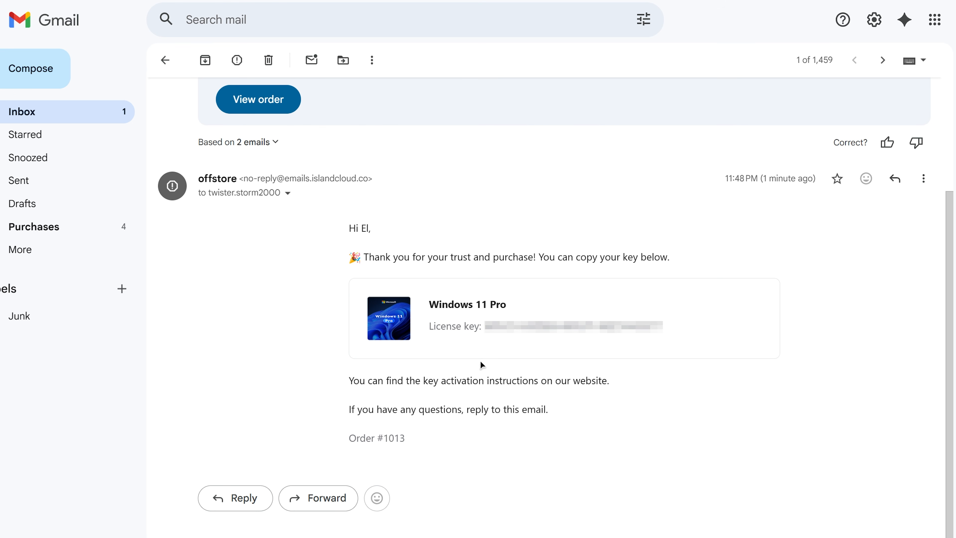
left_click_drag(482, 328, 711, 331)
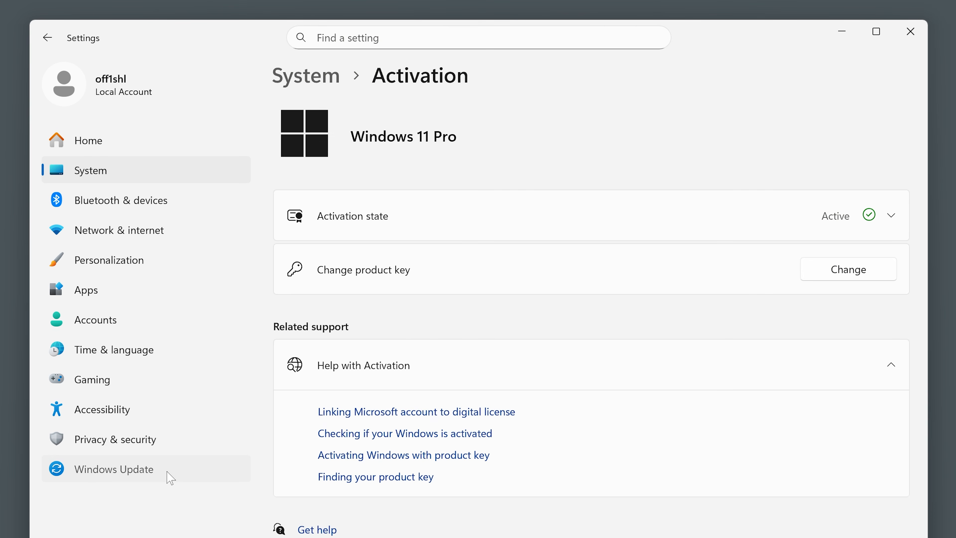
Step: Open Windows Update in Settings and install all available updates
left_click(168, 471)
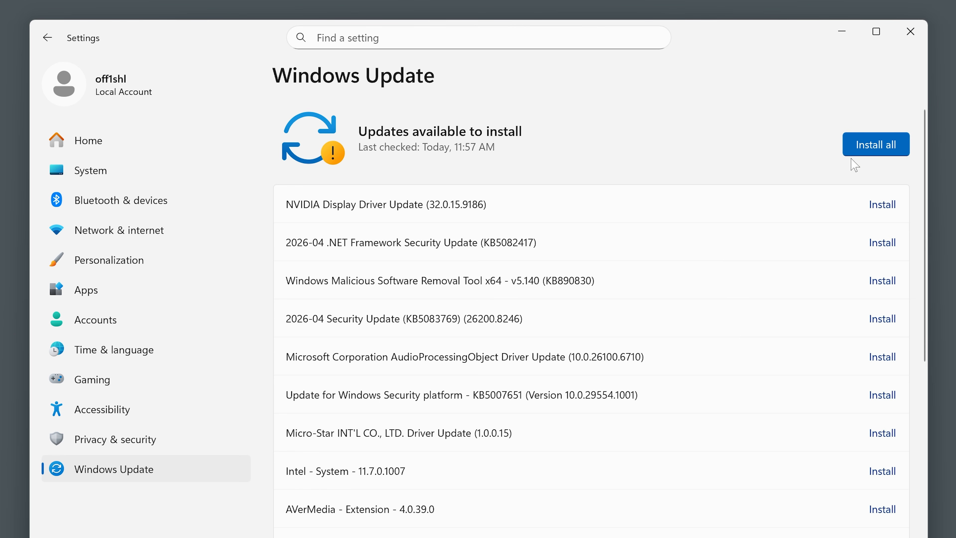
left_click(873, 146)
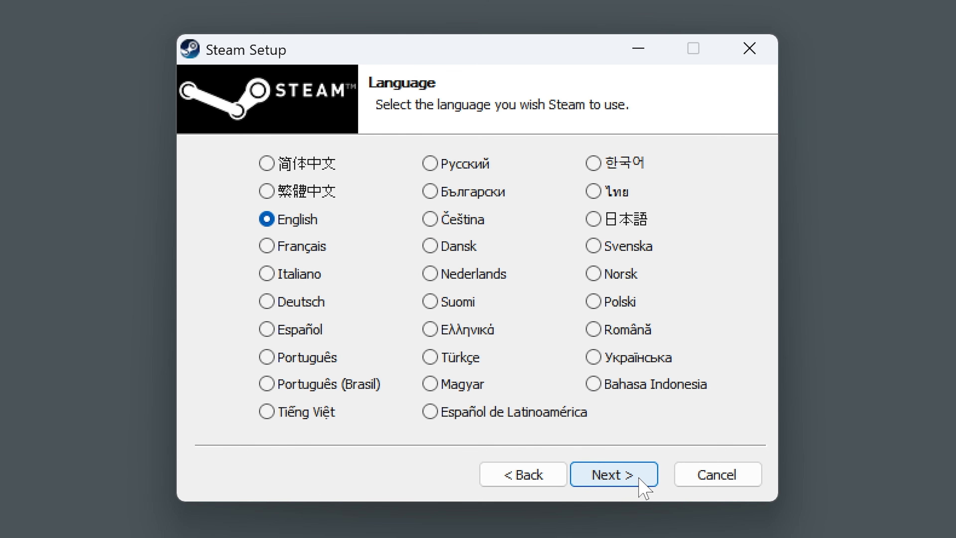
Step: Continue Steam Setup in English, and install MSI Afterburner with RivaTuner Statistics Server in the default folder after accepting its license
left_click(639, 478)
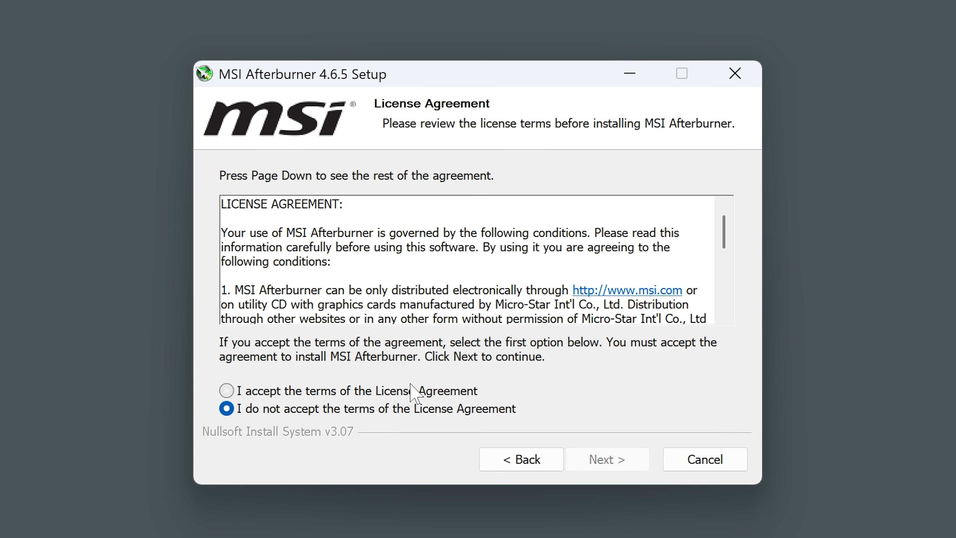
left_click(413, 390)
left_click(606, 459)
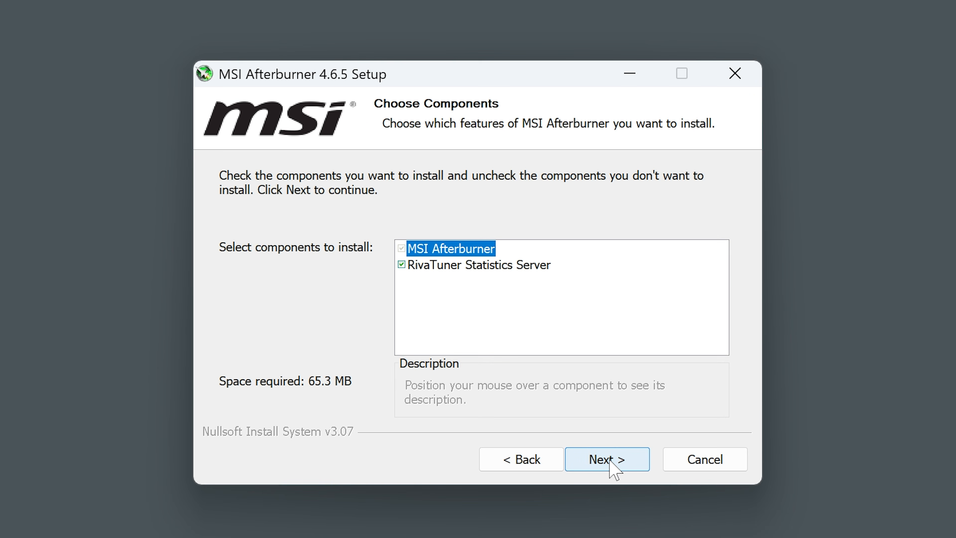
left_click(574, 457)
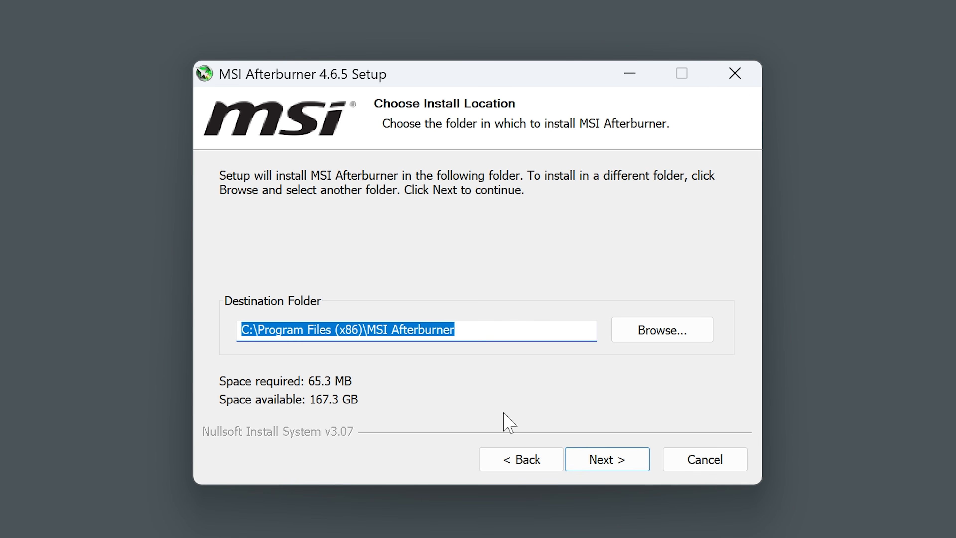
left_click(602, 461)
left_click(606, 461)
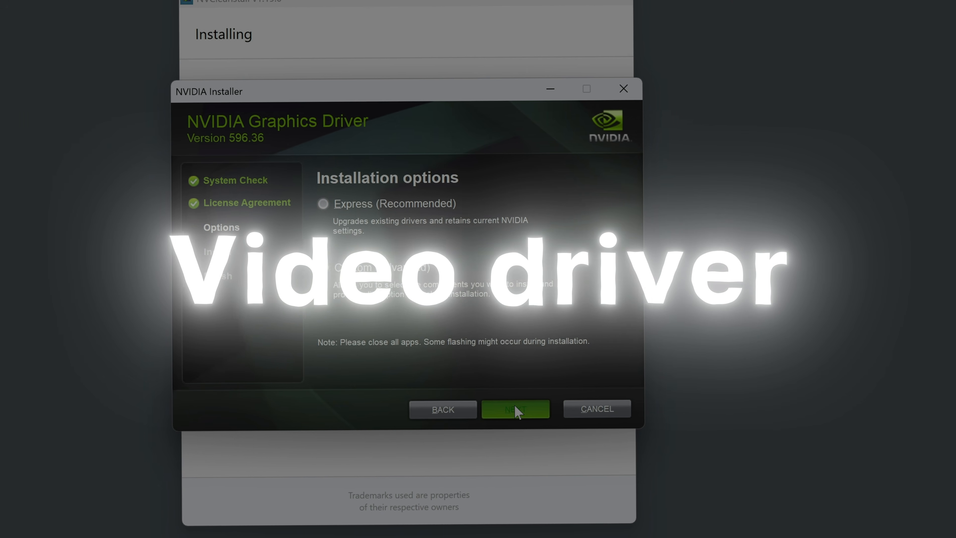
Step: Open the 1. Video driver folder inside Win11 Optimization and launch NVCleanstall_1.19.0
left_click(510, 407)
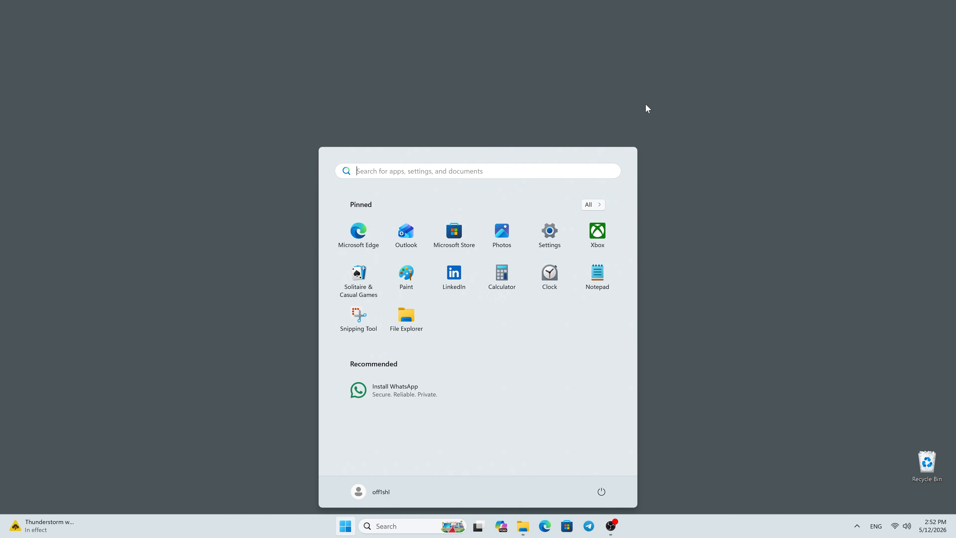
key("Escape")
left_click(523, 527)
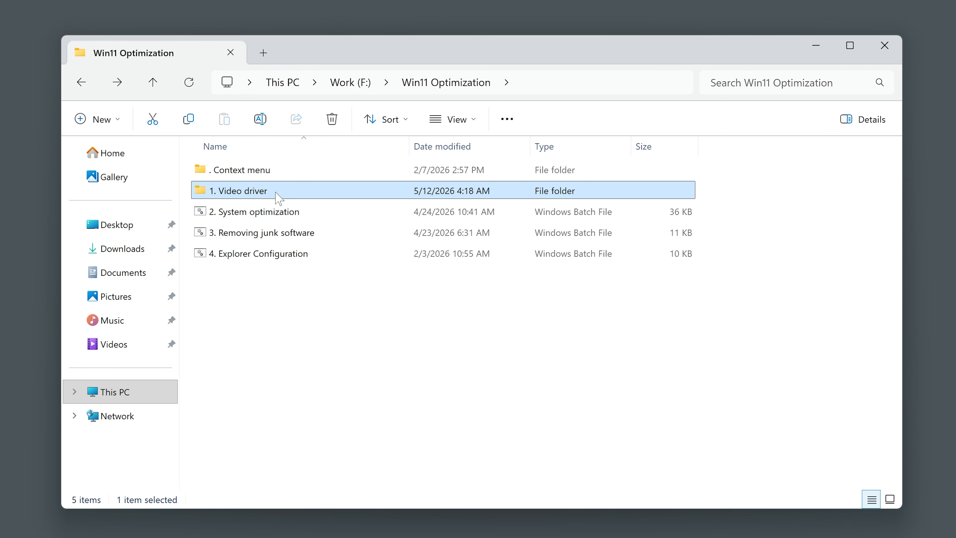
double_click(276, 192)
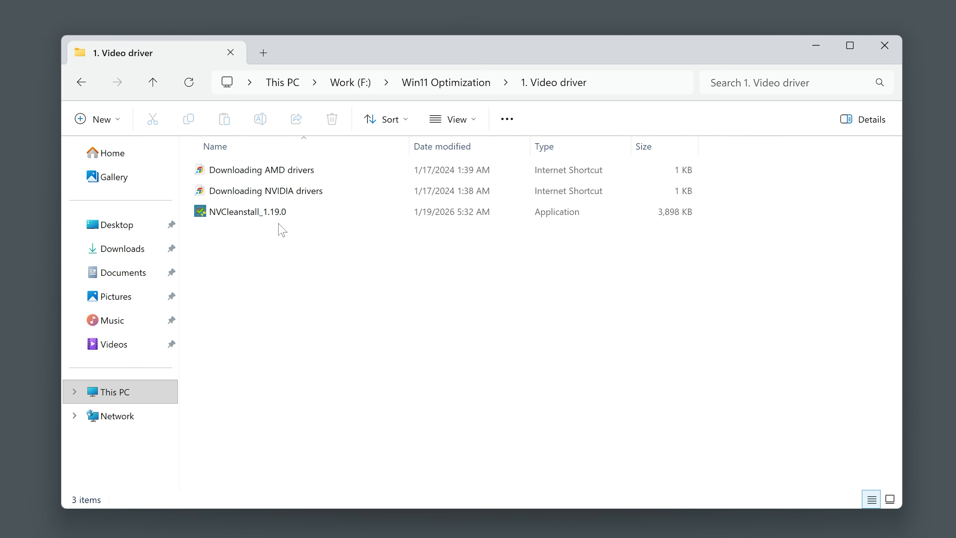
left_click(289, 170)
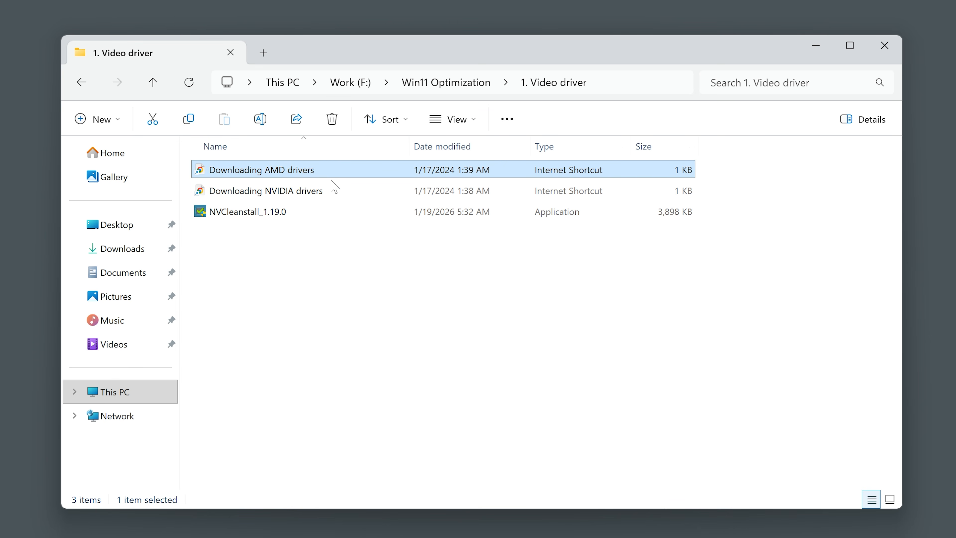
left_click(344, 191)
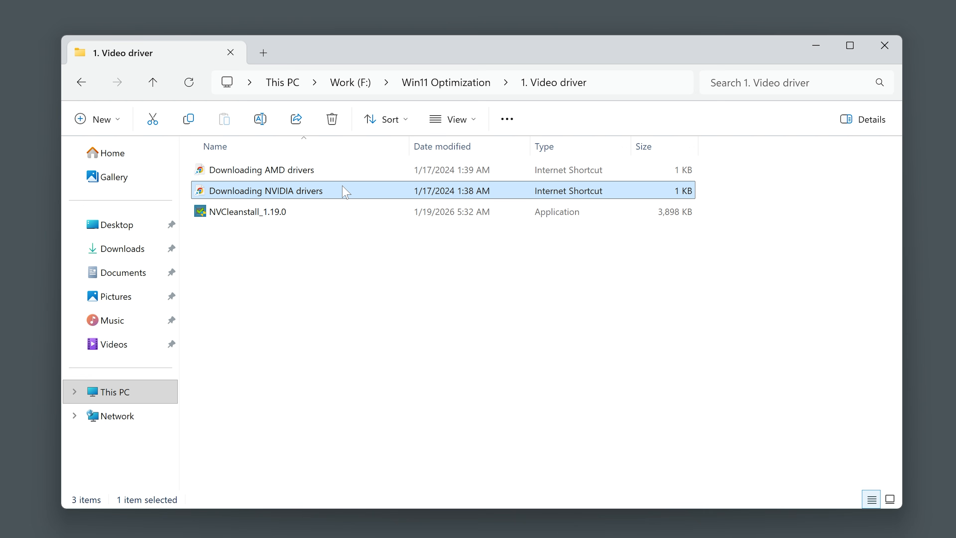
double_click(232, 212)
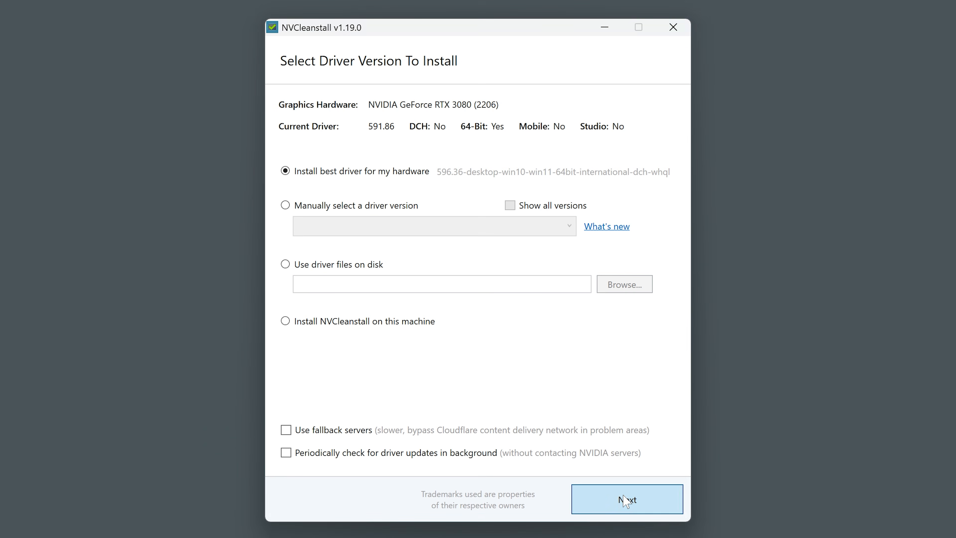
Step: Use the best driver for the hardware with the recommended components, and add NVIDIA App together with its required components
left_click(625, 500)
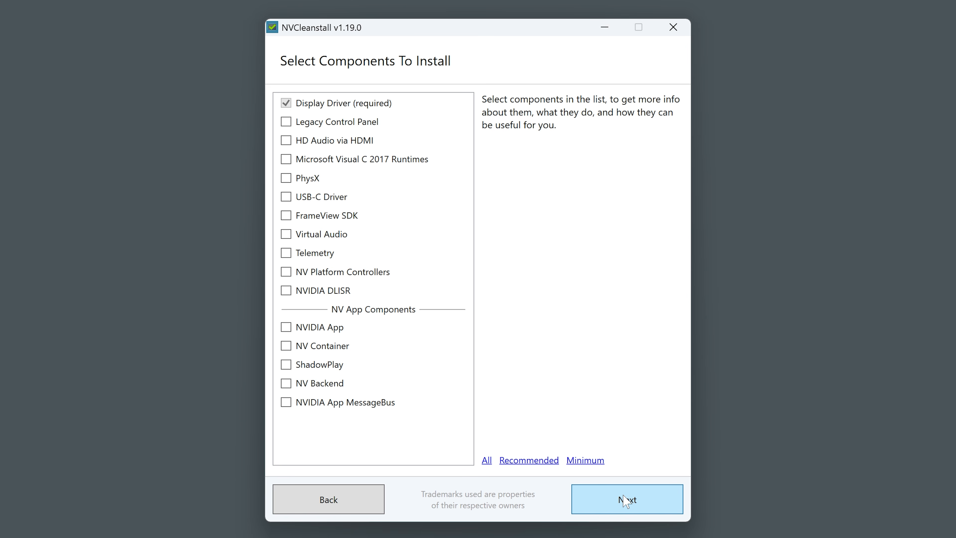
left_click(527, 462)
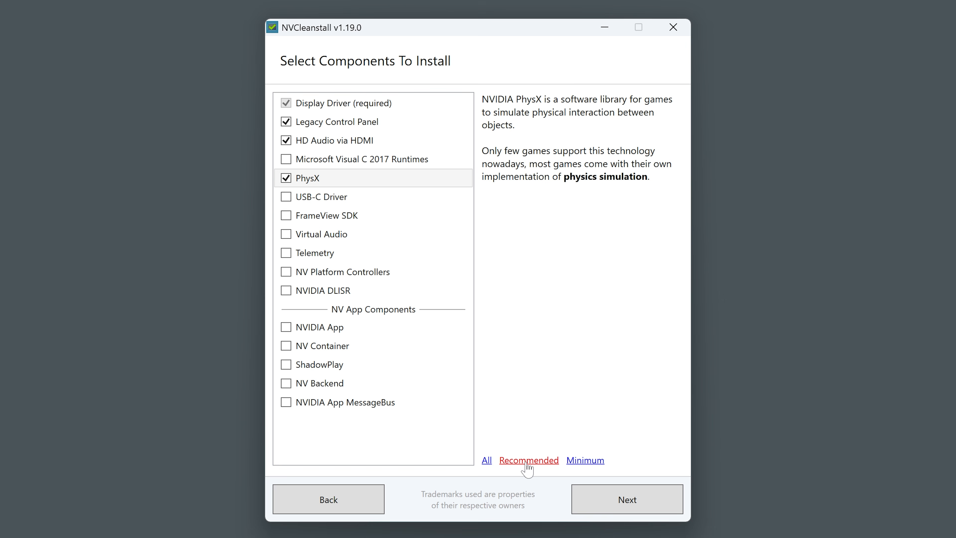
left_click(297, 326)
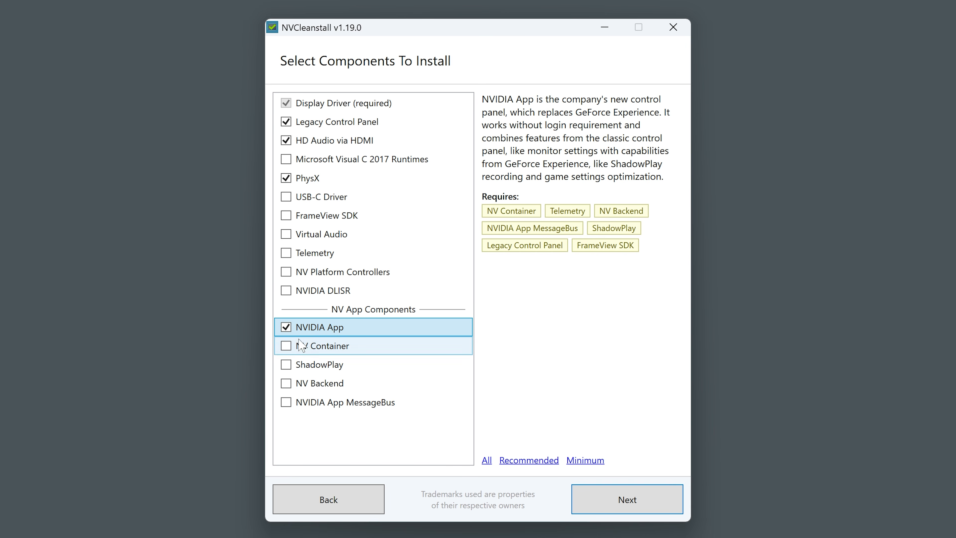
left_click(575, 502)
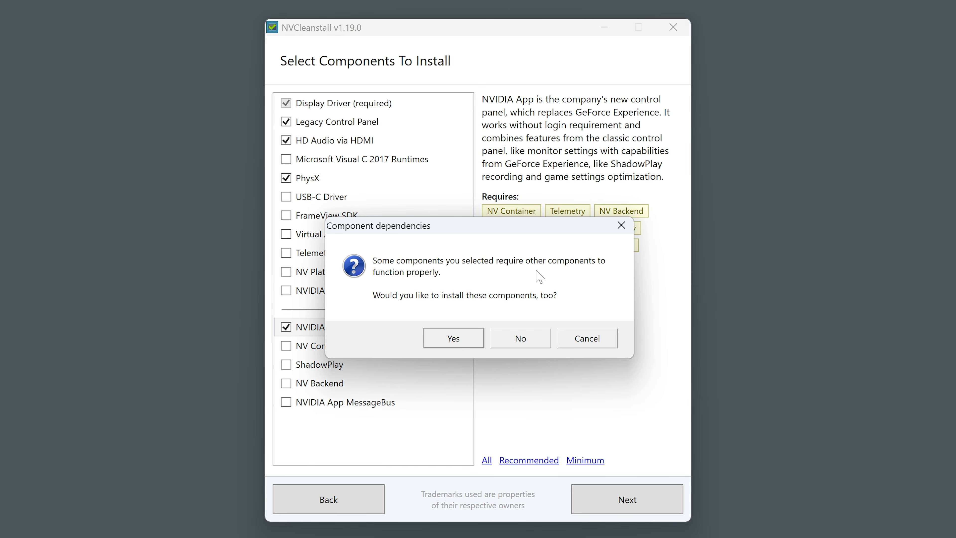
left_click(452, 341)
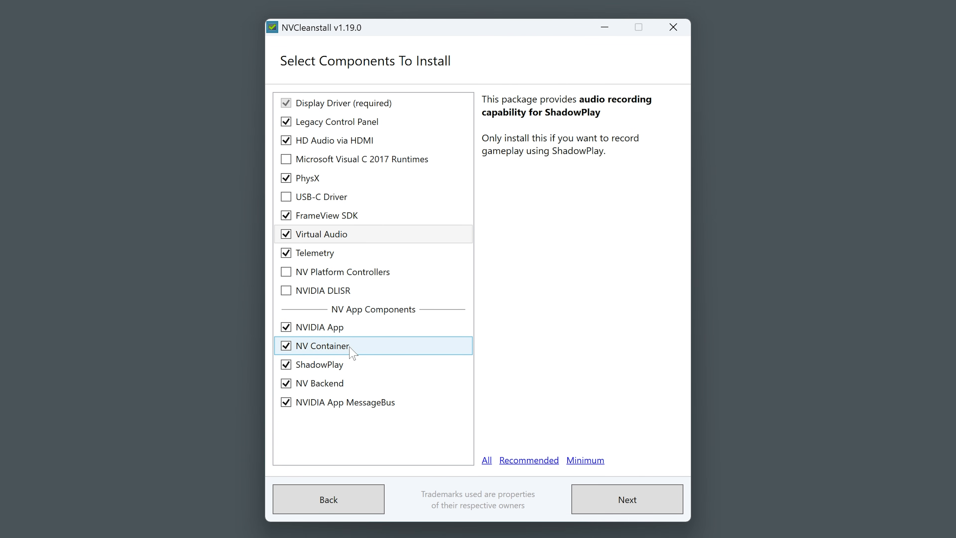
left_click(614, 506)
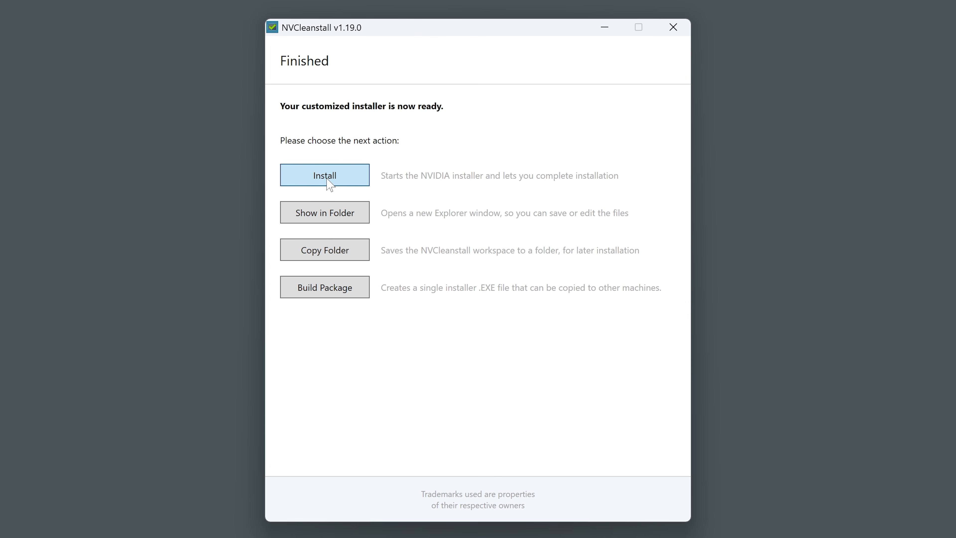
Step: Install the customized NVIDIA driver package with the clean installation option and close NVCleanstall
left_click(327, 180)
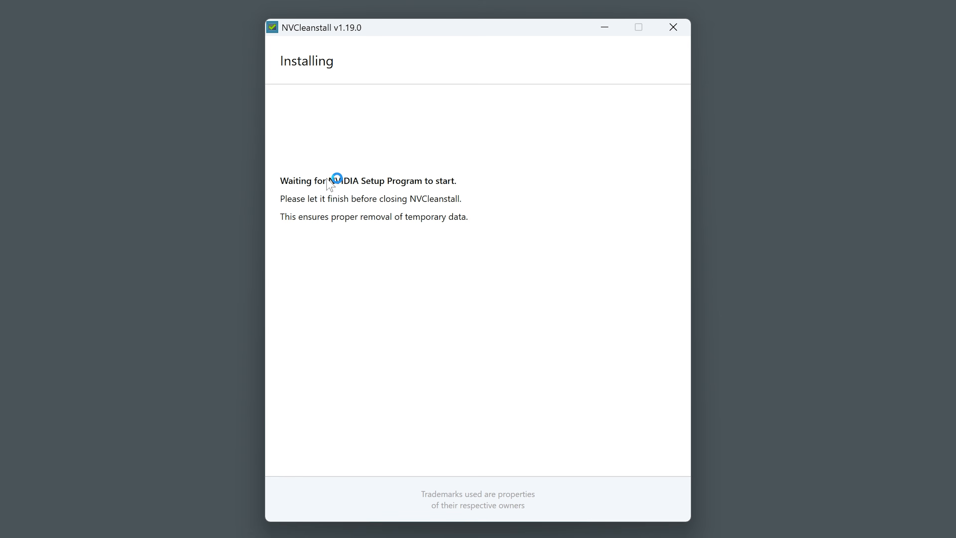
left_click(574, 412)
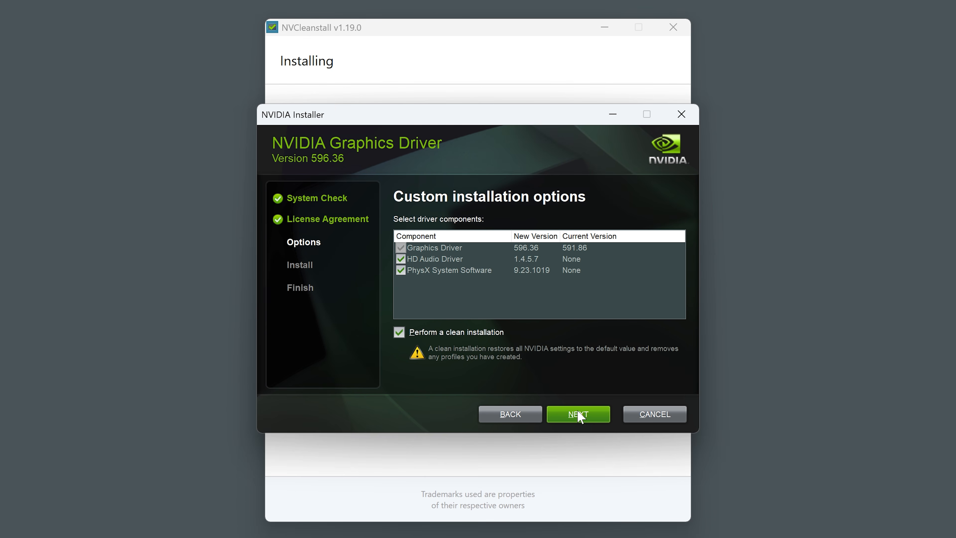
left_click(579, 414)
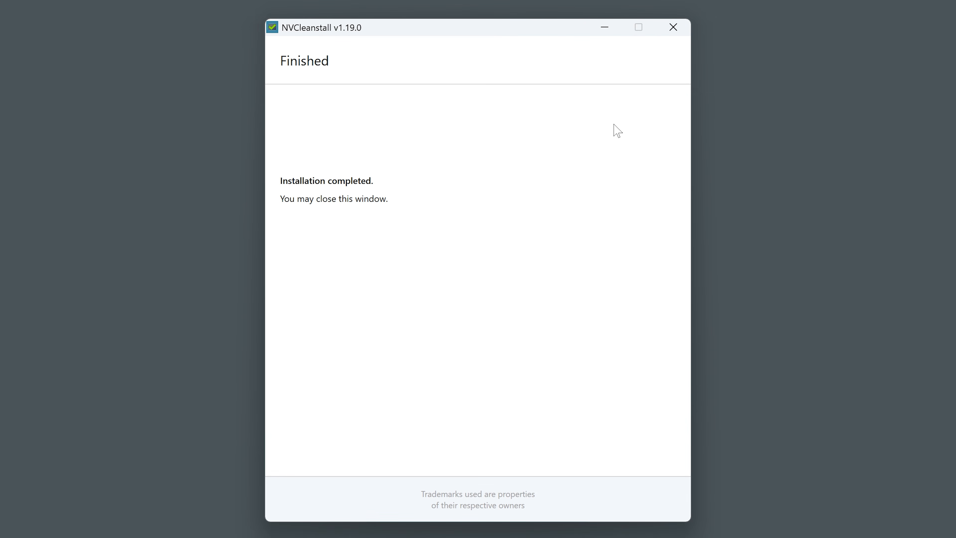
left_click(673, 27)
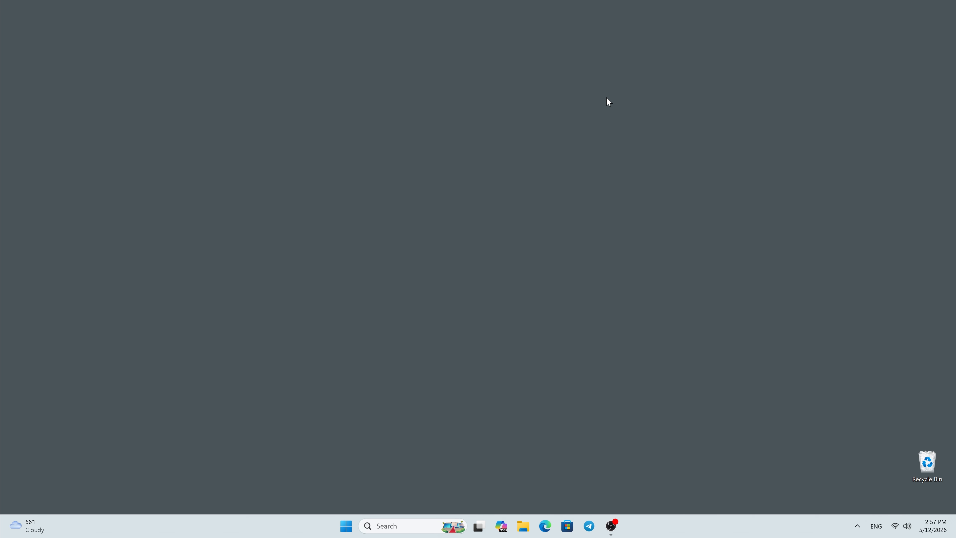
Step: Search Windows for "restore", open System Protection and create a restore point named Clean with the C: system drive selected
key("super+s")
type("res")
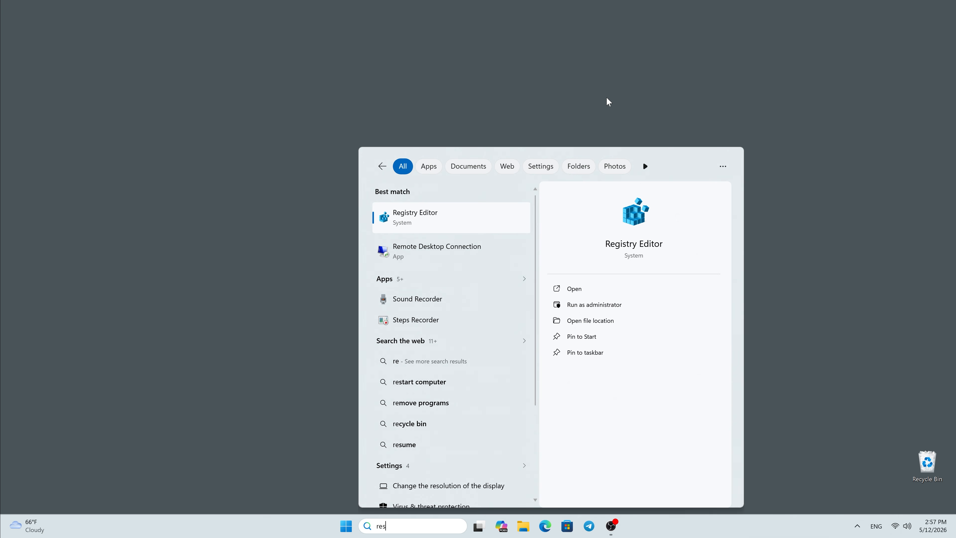
type("tore")
key("Return")
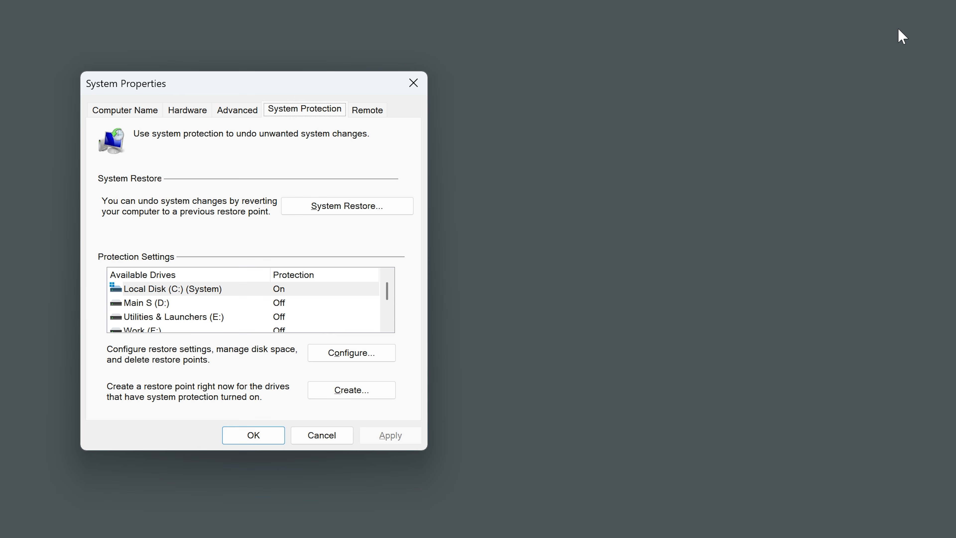
left_click(212, 290)
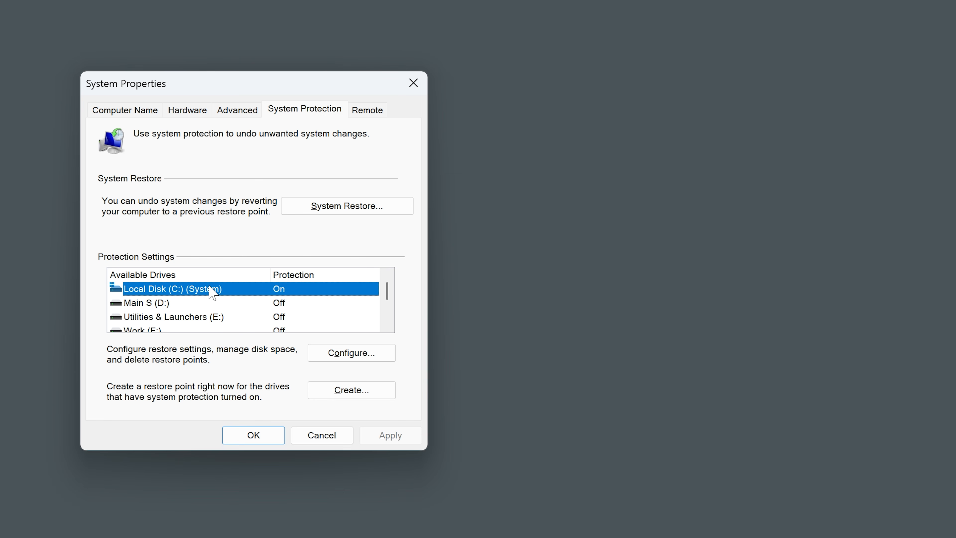
left_click(351, 390)
type("Clean")
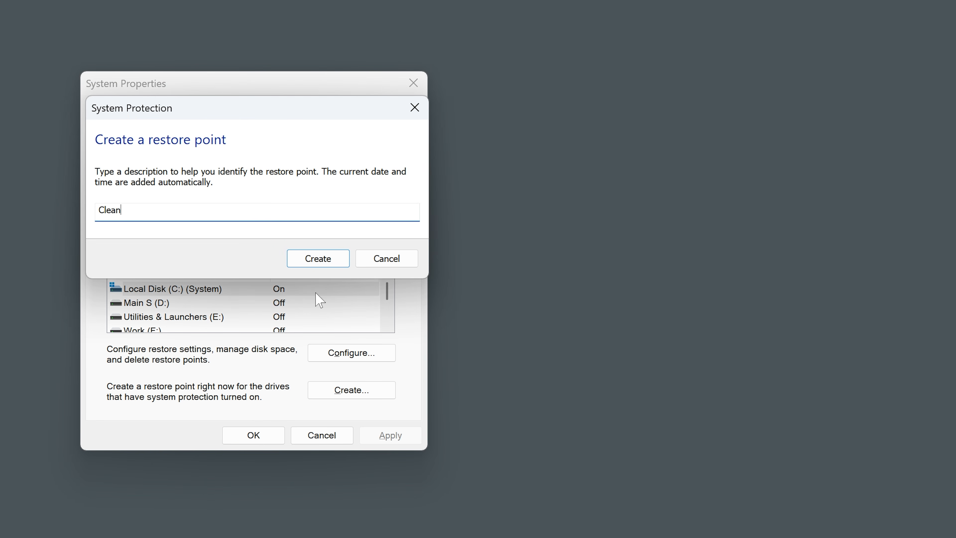
left_click(316, 256)
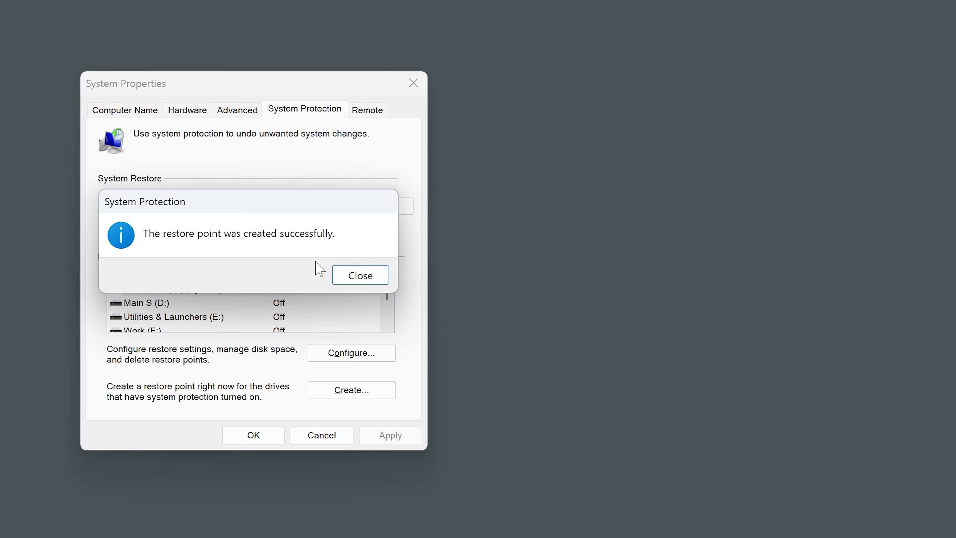
left_click(350, 275)
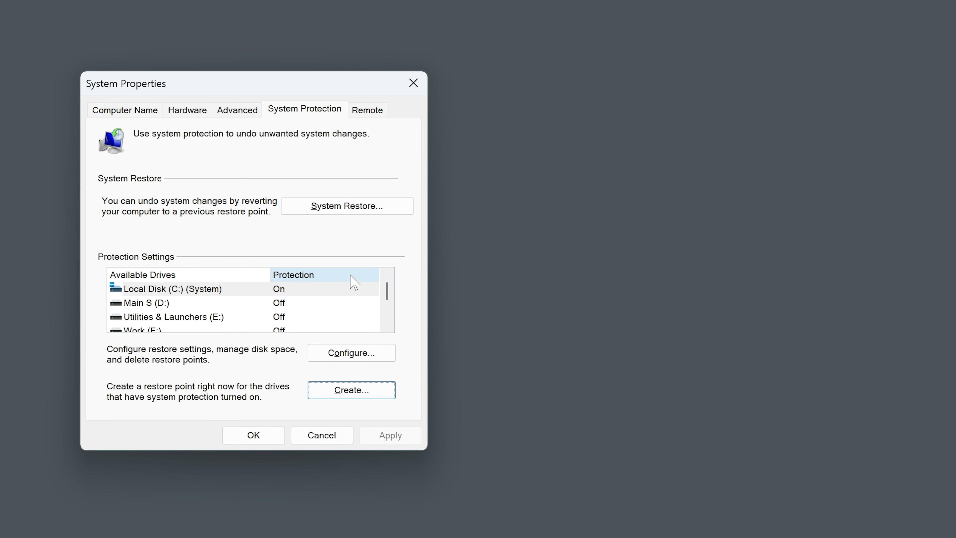
Step: Open System Restore and continue with the option to choose a different restore point
left_click(319, 211)
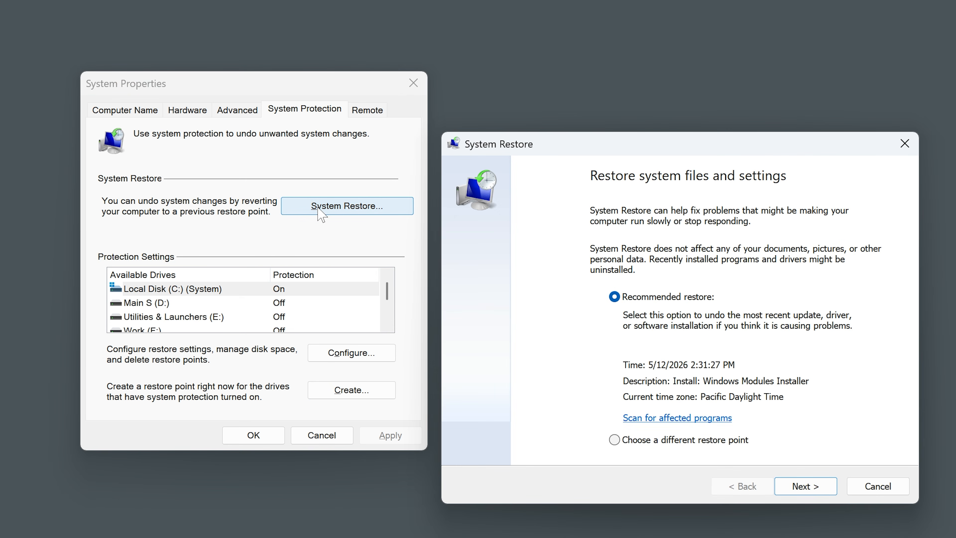
left_click(639, 440)
left_click(807, 486)
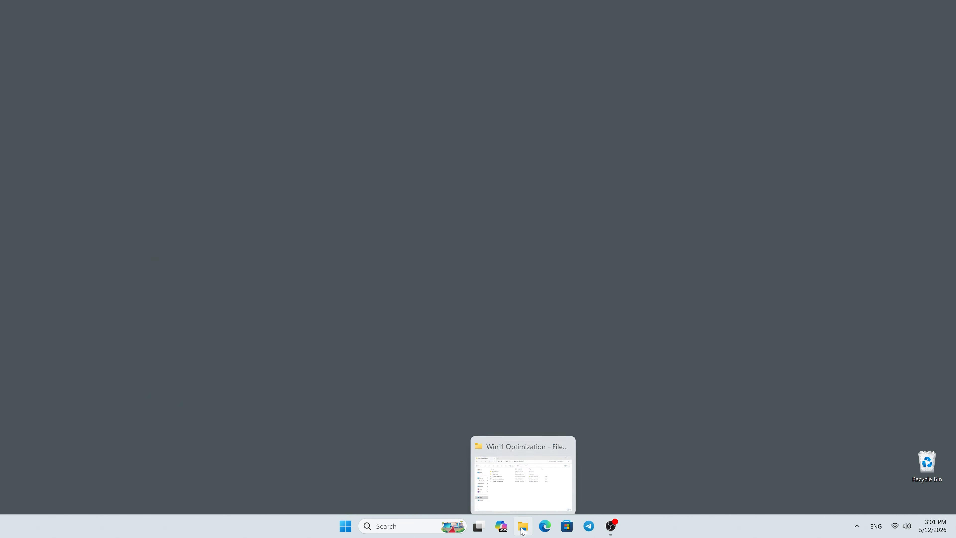
Step: Return to the Win11 Optimization folder and run the 2. System optimization batch file as administrator
left_click(522, 527)
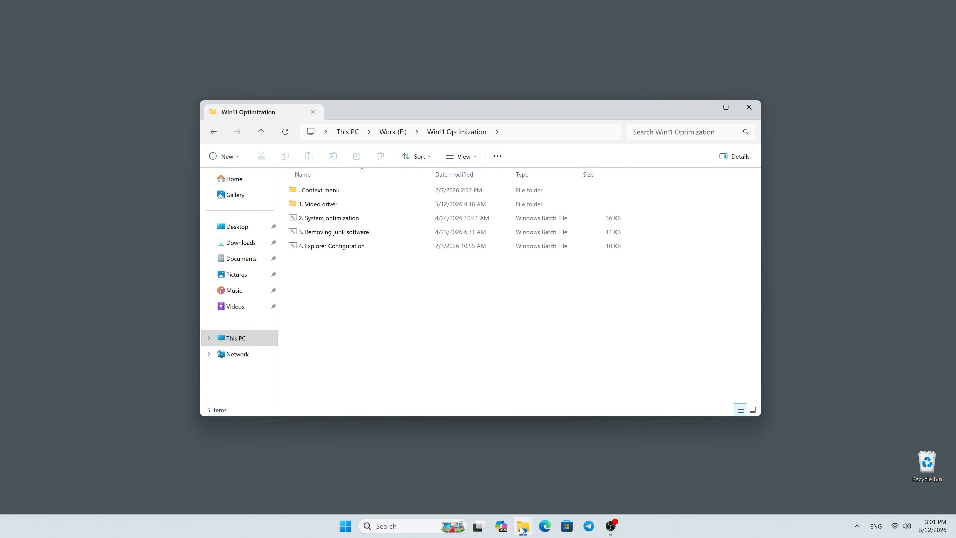
right_click(337, 222)
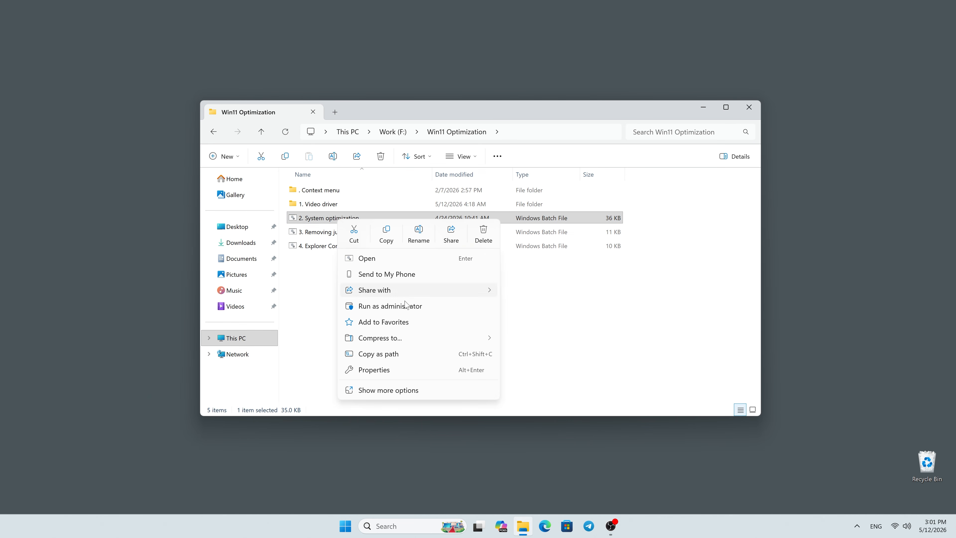
left_click(405, 306)
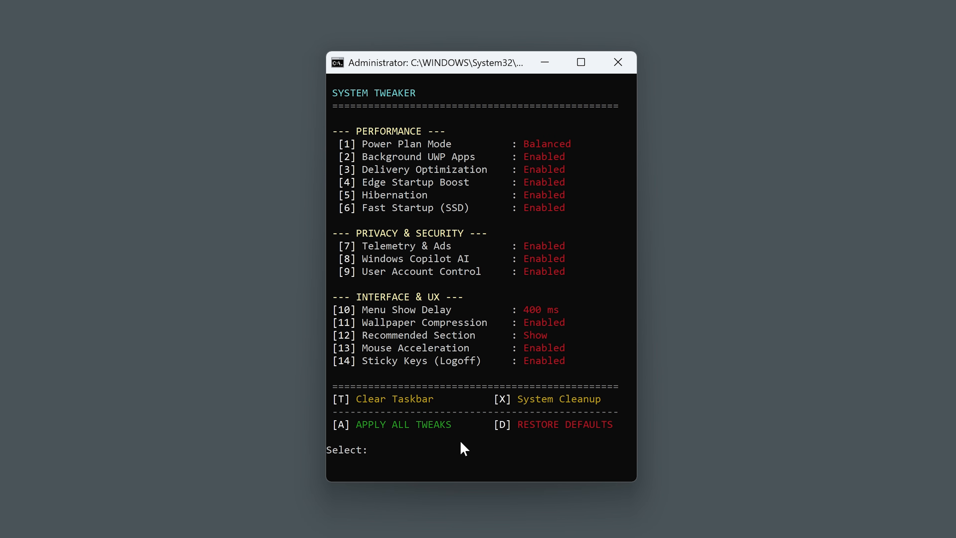
Step: Set the Power Plan Mode to Ultimate and disable Background UWP Apps in the System Tweaker
type("1")
key("Return")
type("1")
key("Return")
type("2")
key("Return")
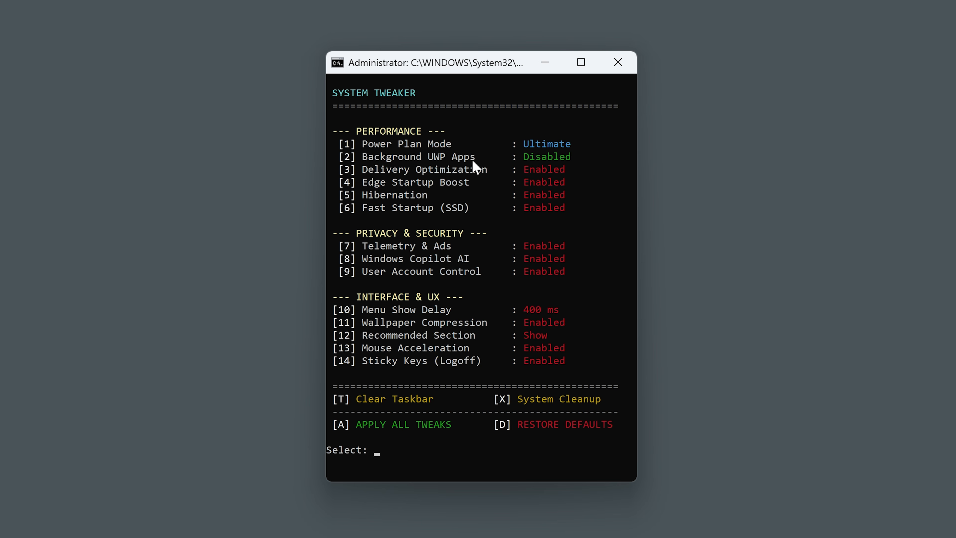
Step: Disable the remaining performance items: Delivery Optimization, Edge Startup Boost, Hibernation and Fast Startup
type("3")
key("Return")
type("4")
key("Return")
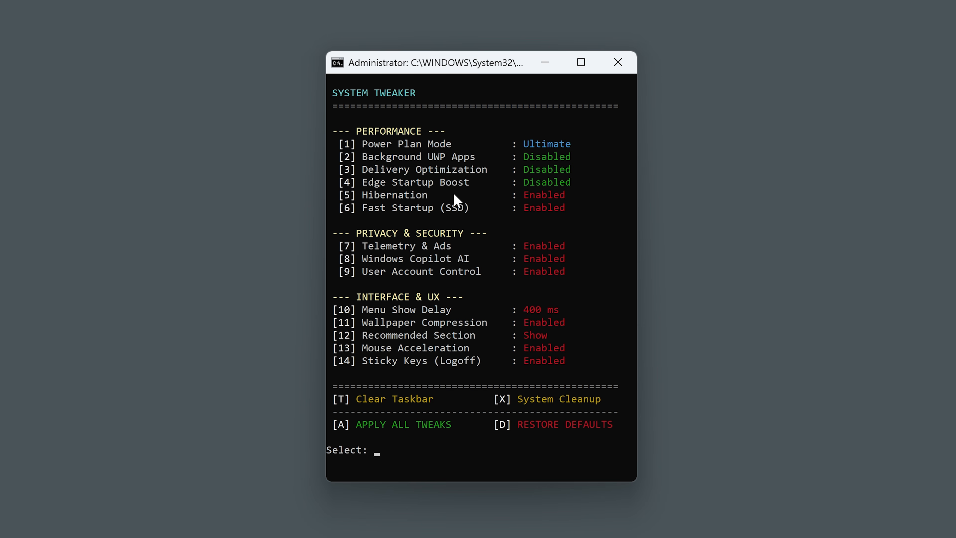
type("5")
key("Return")
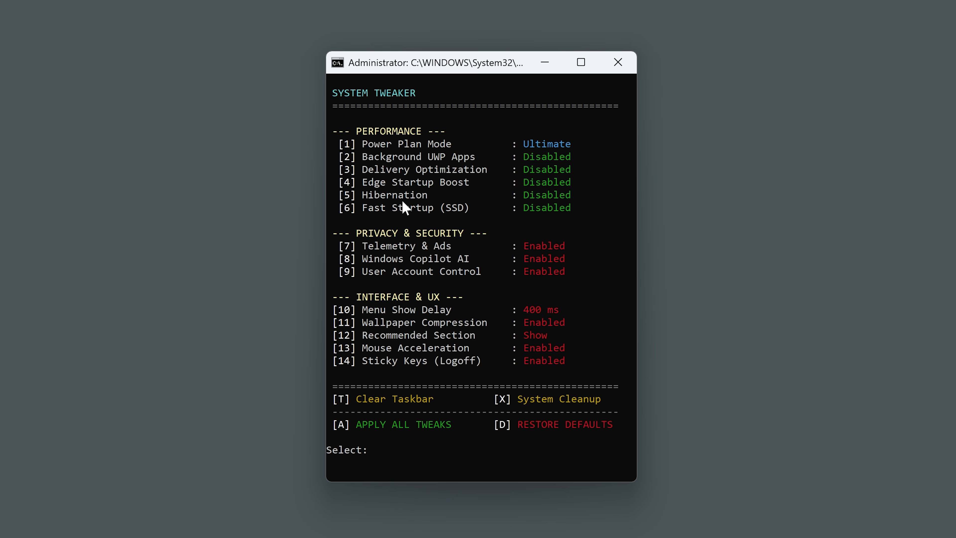
Step: Disable the privacy and security items: Telemetry & Ads, Windows Copilot AI and User Account Control
type("7")
key("Return")
type("8")
key("Return")
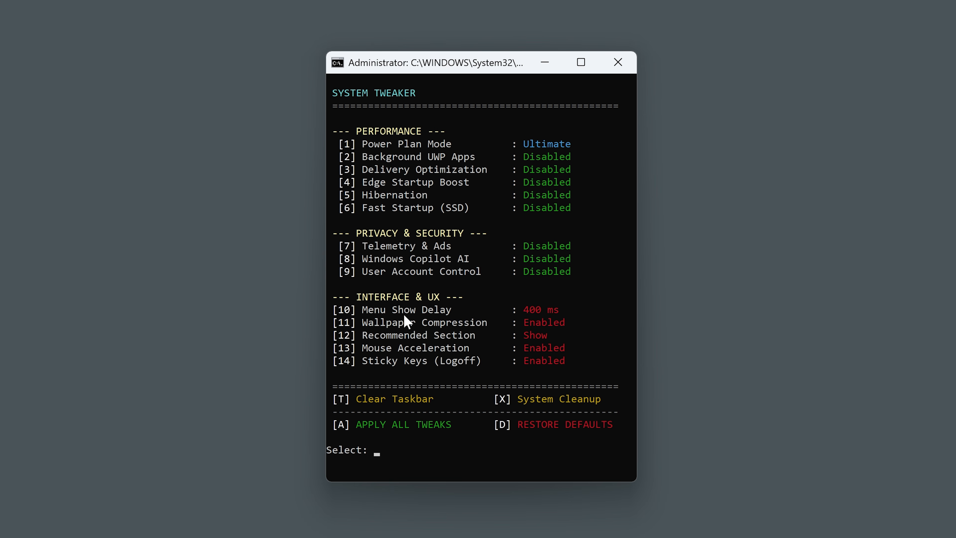
Step: Set the Menu Show Delay to 20 ms and disable Wallpaper Compression, checking the Start menu's Recommended section
type("10")
key("Return")
type("11")
key("Return")
key("super")
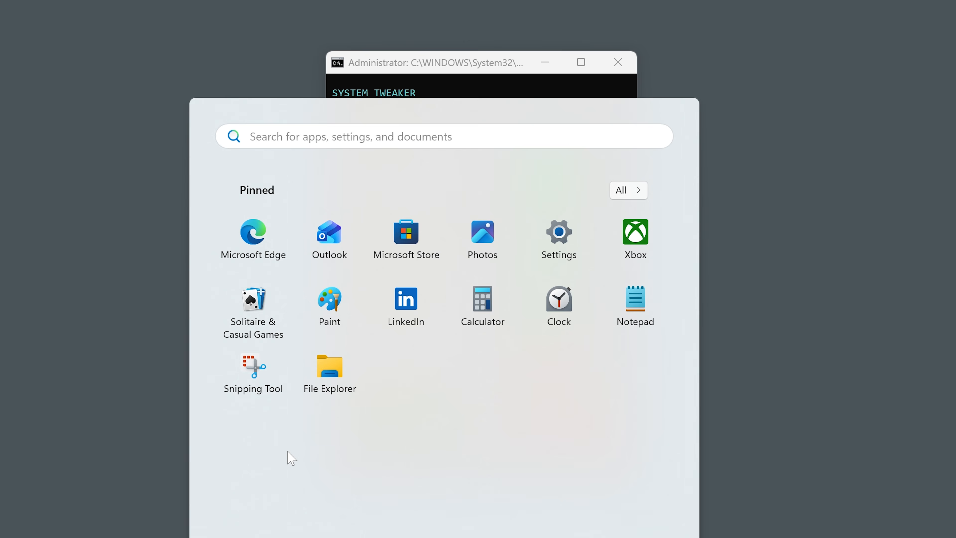
key("Escape")
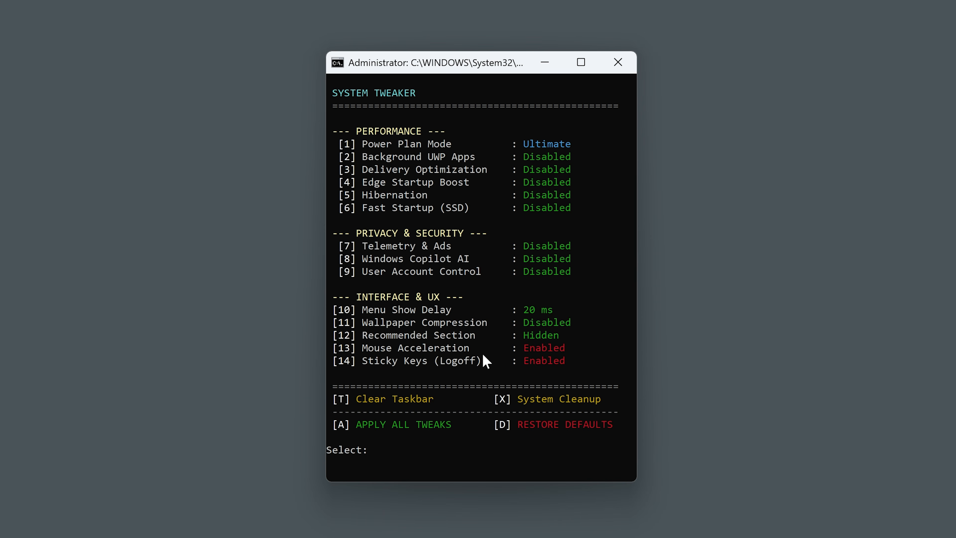
Step: Disable Mouse Acceleration and Sticky Keys, triggering and dismissing the Sticky Keys prompt as a test
type("13")
key("Return")
key("shift")
key("shift")
key("shift")
key("shift")
key("shift")
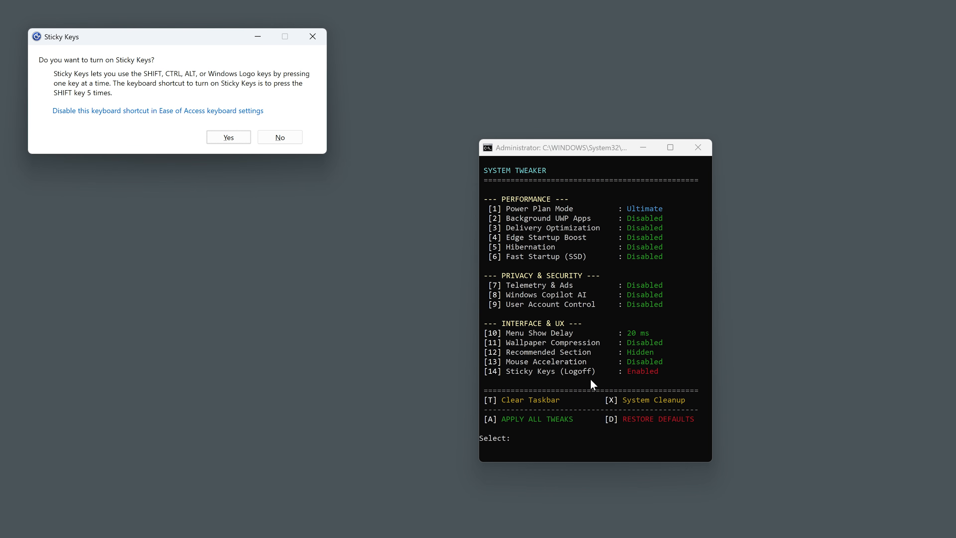
key("Escape")
type("14")
key("Return")
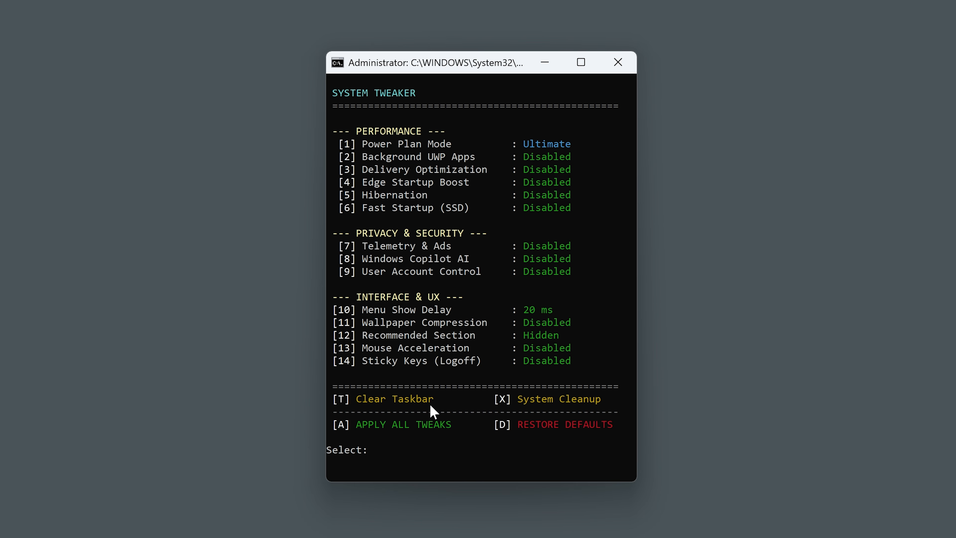
Step: Clear the taskbar and run the System Cleanup from the System Tweaker
type("T")
key("Return")
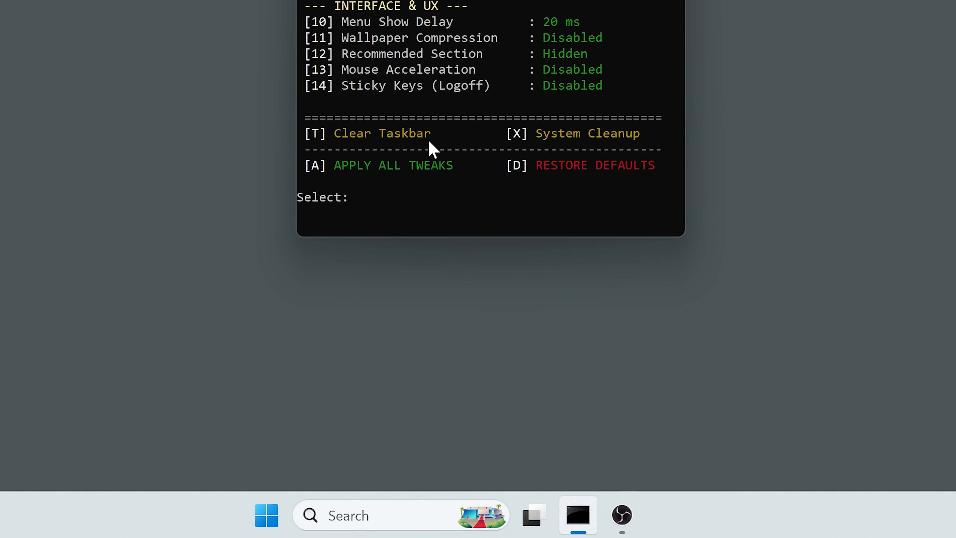
type("X")
key("Return")
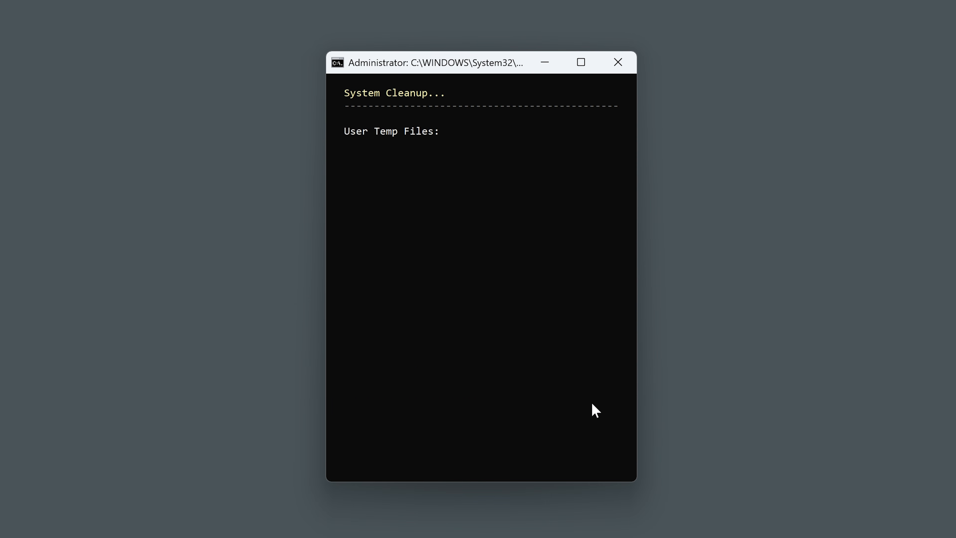
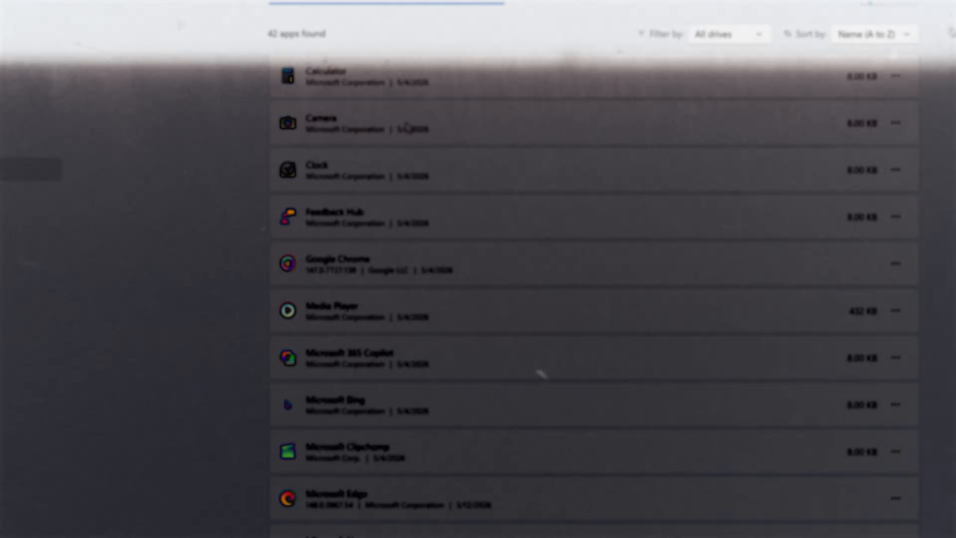
Step: Look through the installed apps list and run the 3. Removing junk software batch file from the Win11 Optimization folder as administrator
scroll(487, 177, "down", 15)
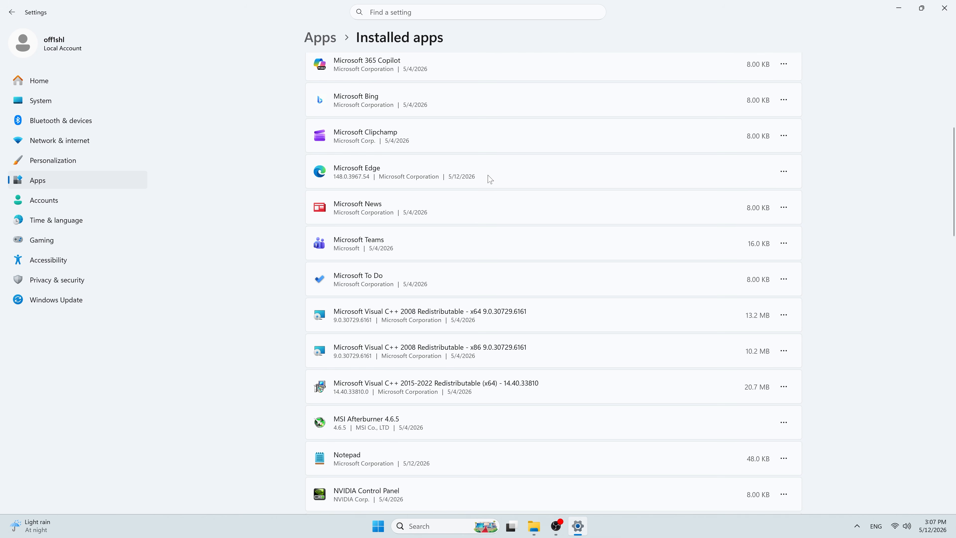
scroll(600, 259, "down", 15)
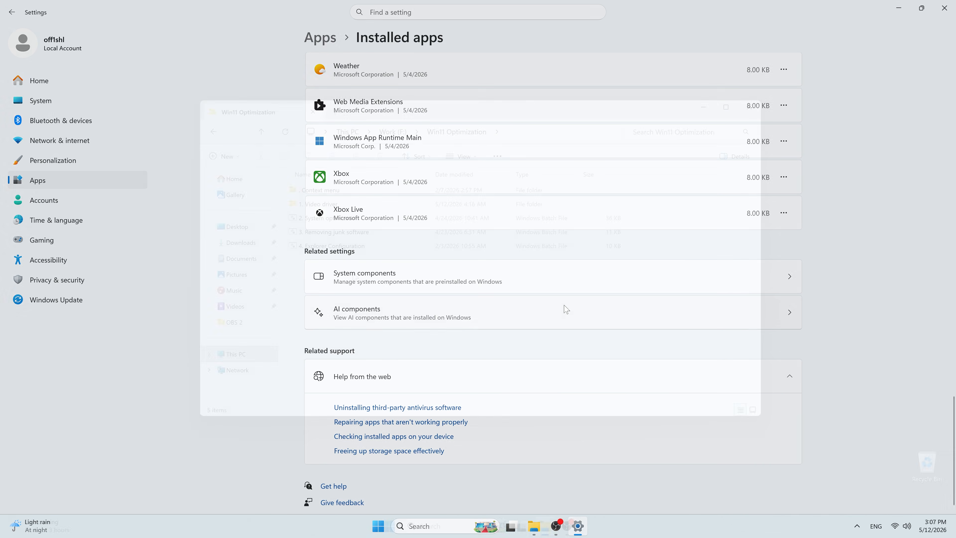
left_click(306, 236)
right_click(363, 234)
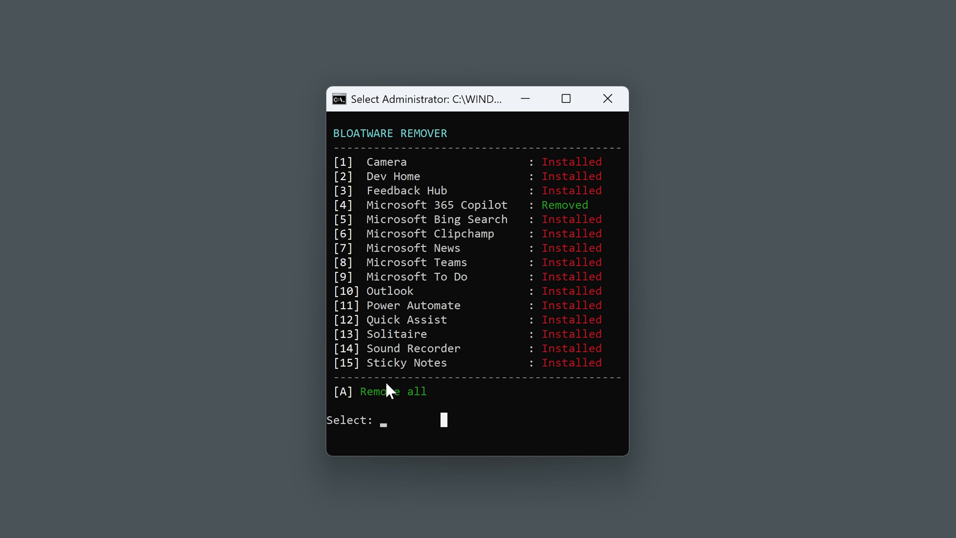
Step: Remove all listed apps with the Bloatware Remover script
left_click(410, 420)
type("A")
key("Return")
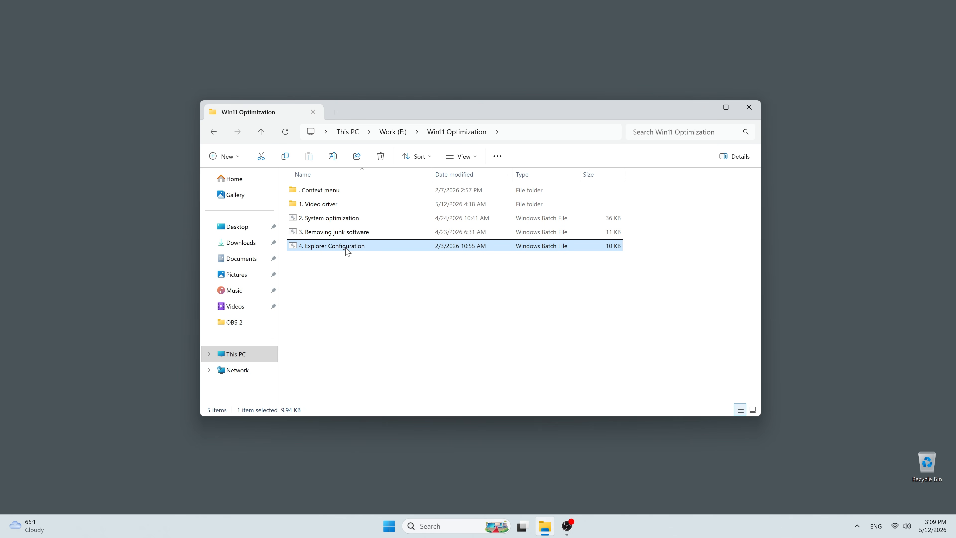
Step: Run the 4. Explorer Configuration batch file and open a new File Explorer window at This PC
right_click(345, 249)
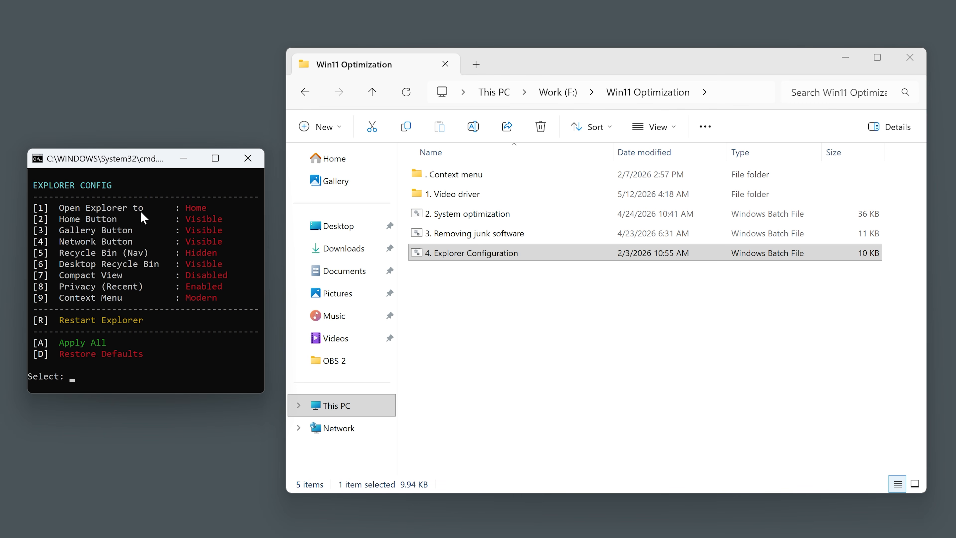
key("super+e")
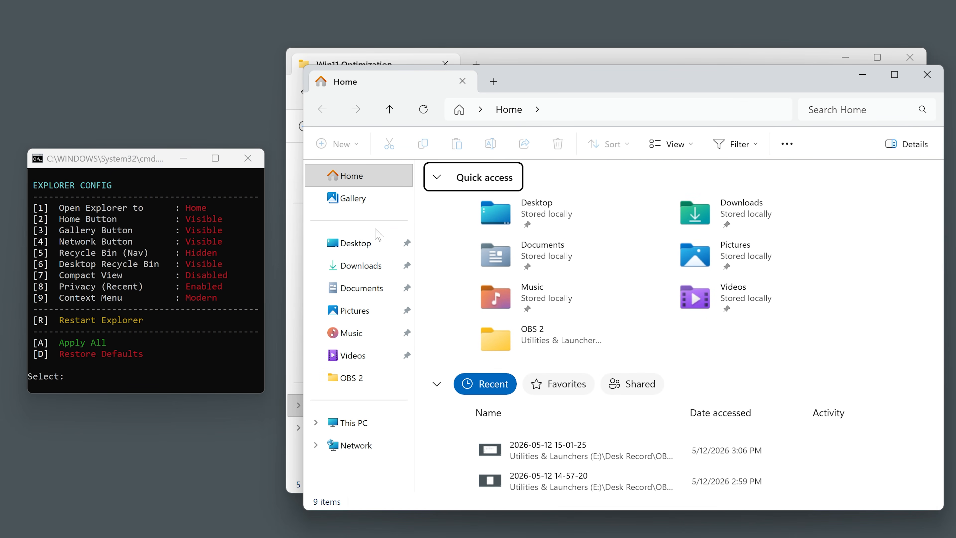
left_click(354, 424)
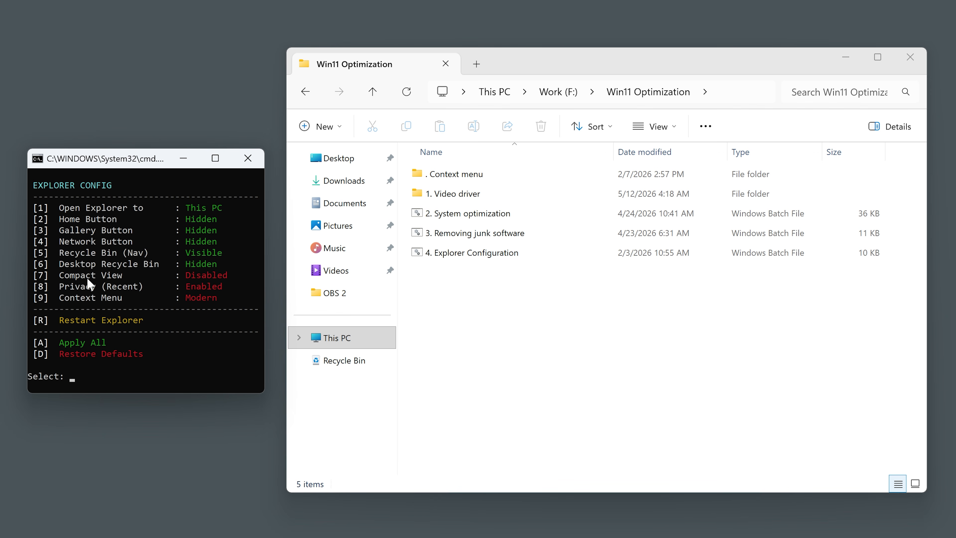
Step: Set Compact View to Enabled and Privacy (Recent) to Disabled in the Explorer Config script
key("7")
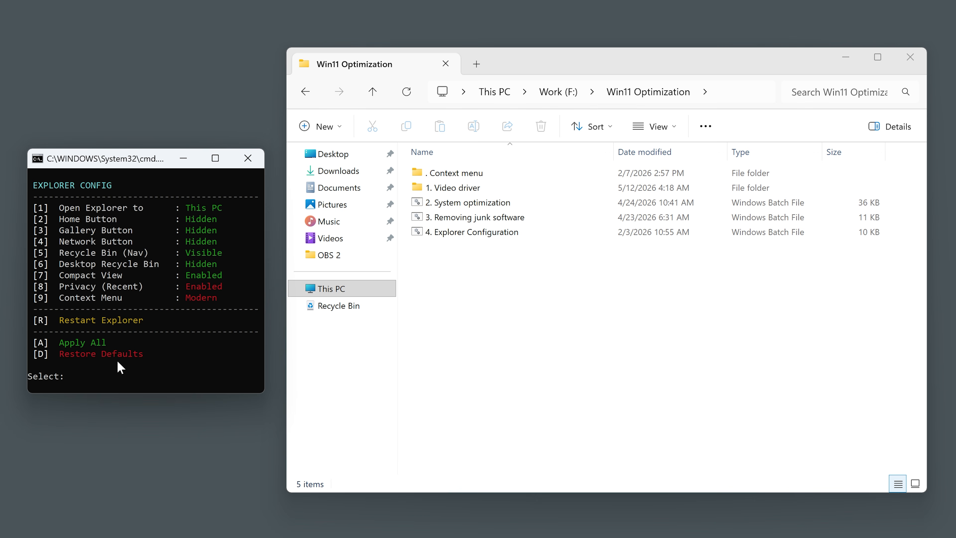
left_click(104, 376)
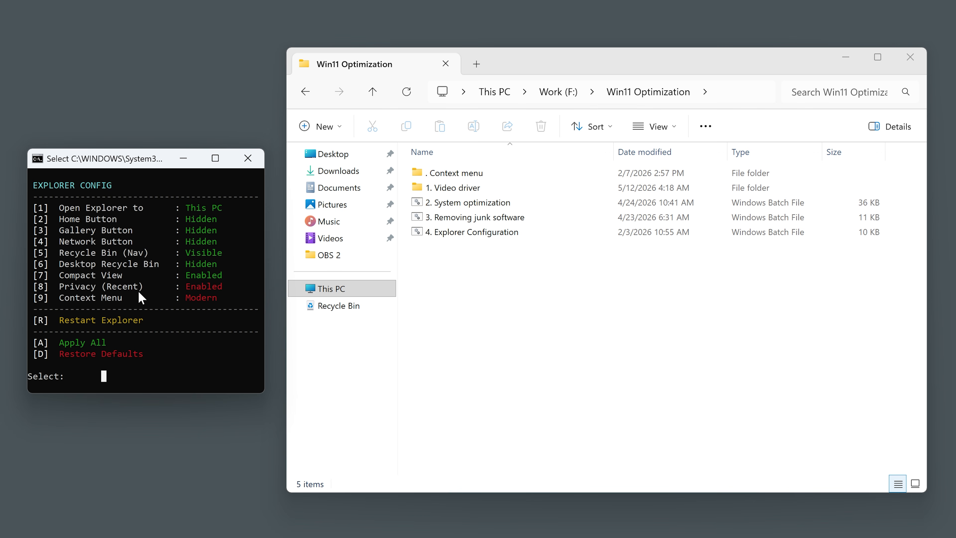
key("8")
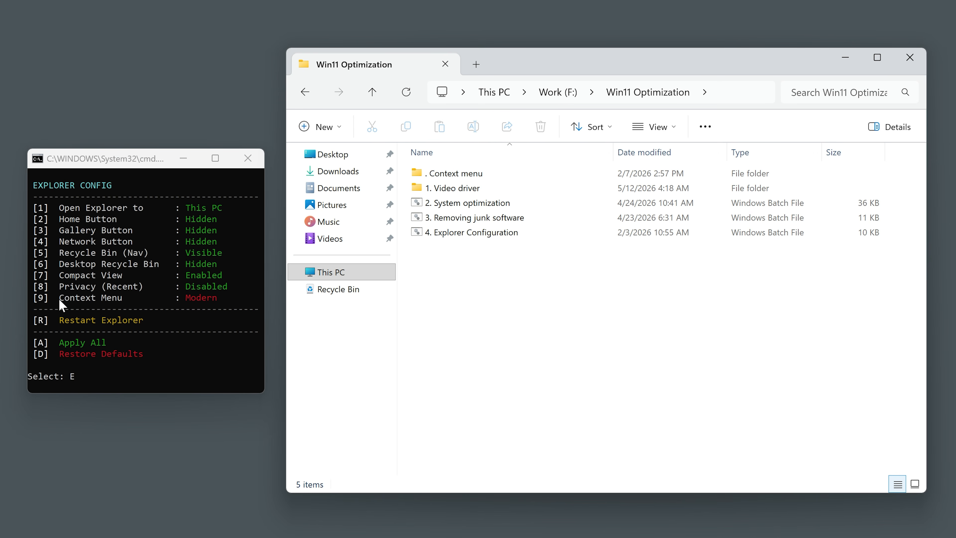
Step: Switch the Context Menu option to Classic, restart Explorer and close the Explorer Config script
right_click(180, 102)
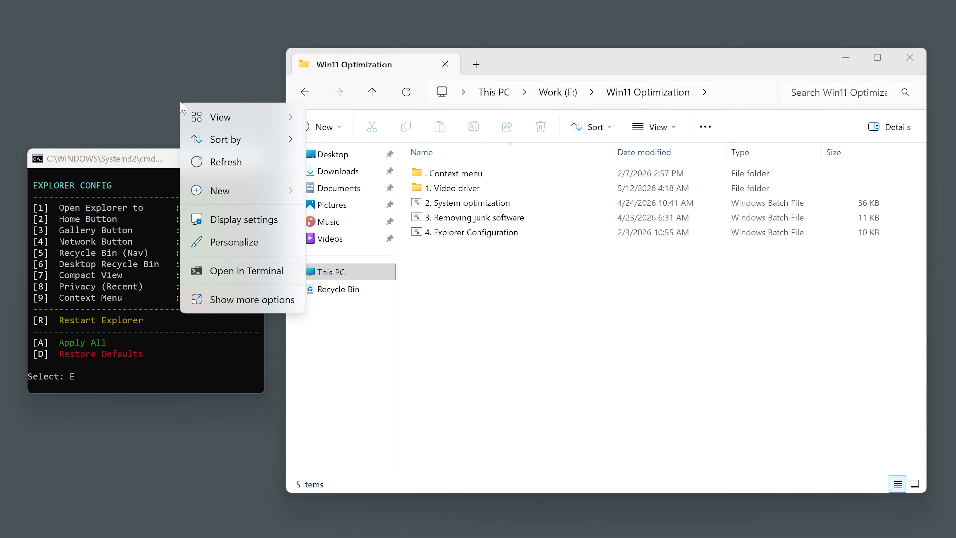
left_click(136, 384)
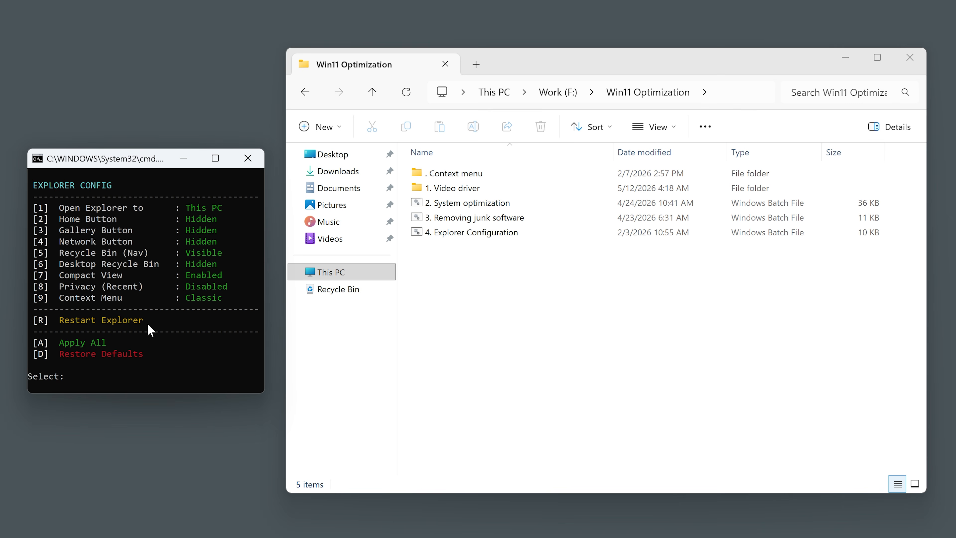
type("R")
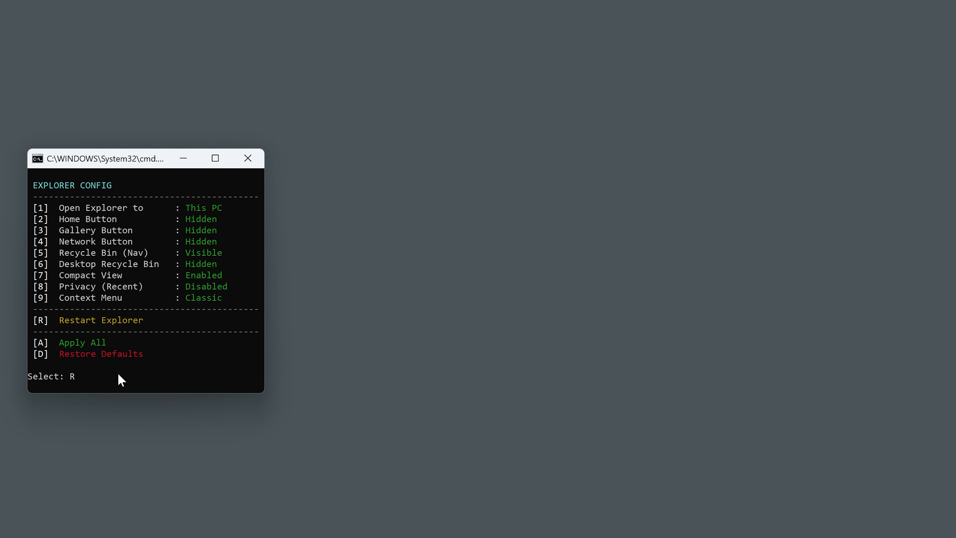
left_click(250, 163)
right_click(303, 190)
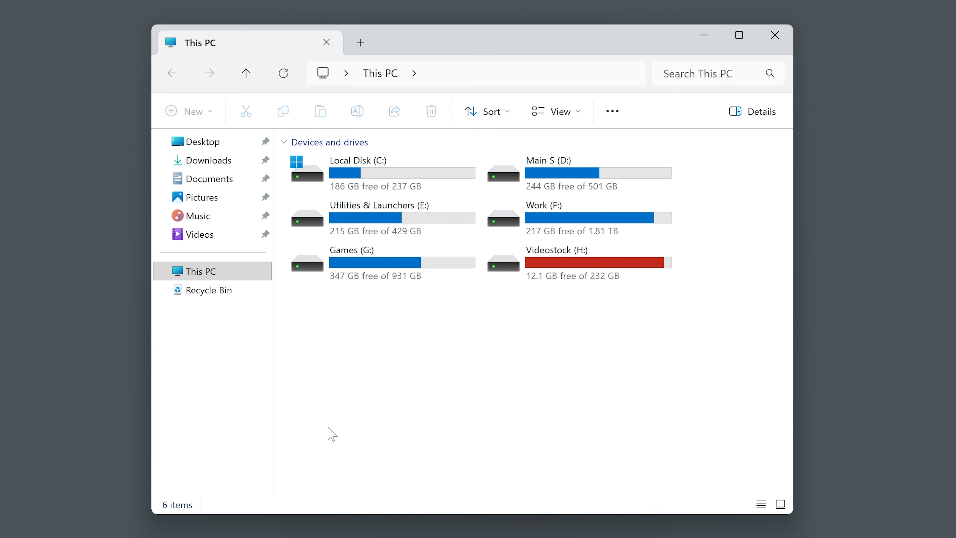
Step: Add the File System detail to This PC and group the drives by File System
right_click(352, 330)
mouse_move(470, 379)
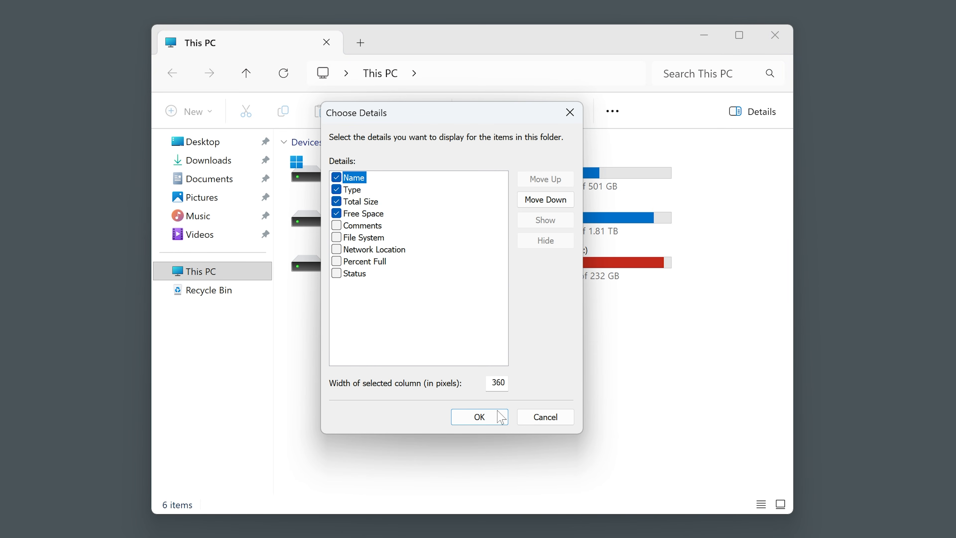
left_click(341, 238)
left_click(463, 406)
right_click(430, 368)
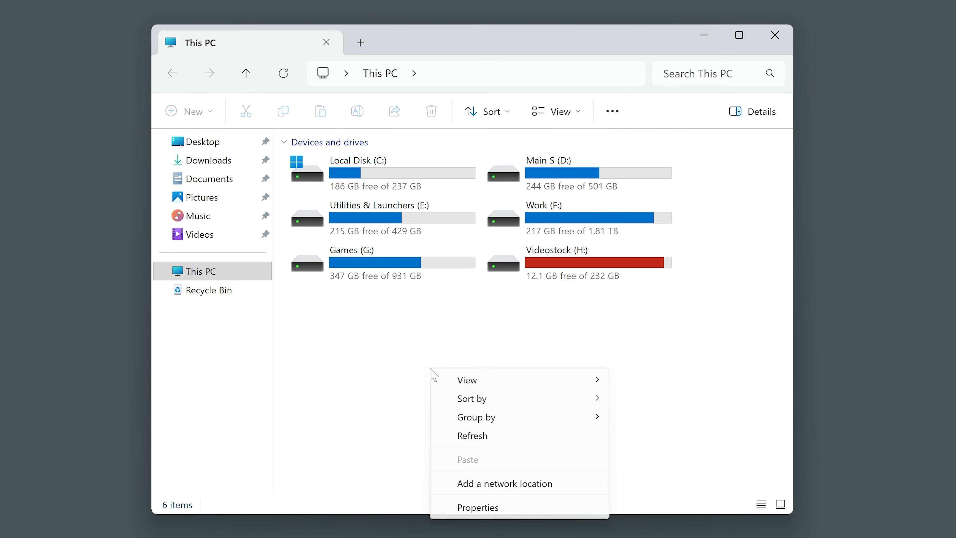
mouse_move(487, 418)
left_click(664, 493)
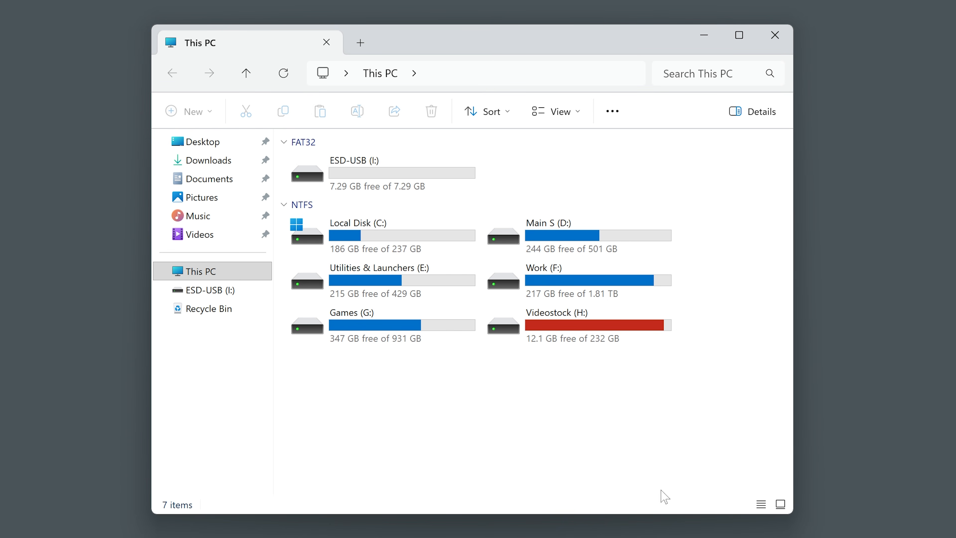
Step: Set the drive grouping in This PC to (None)
right_click(371, 375)
mouse_move(414, 423)
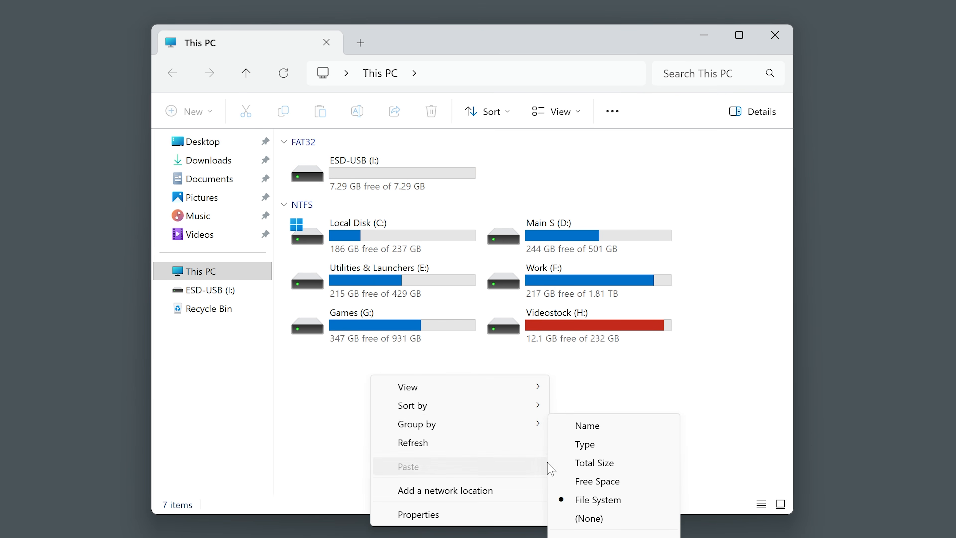
left_click(591, 519)
Step: Open the Display page of the System settings in Windows Settings
key("super")
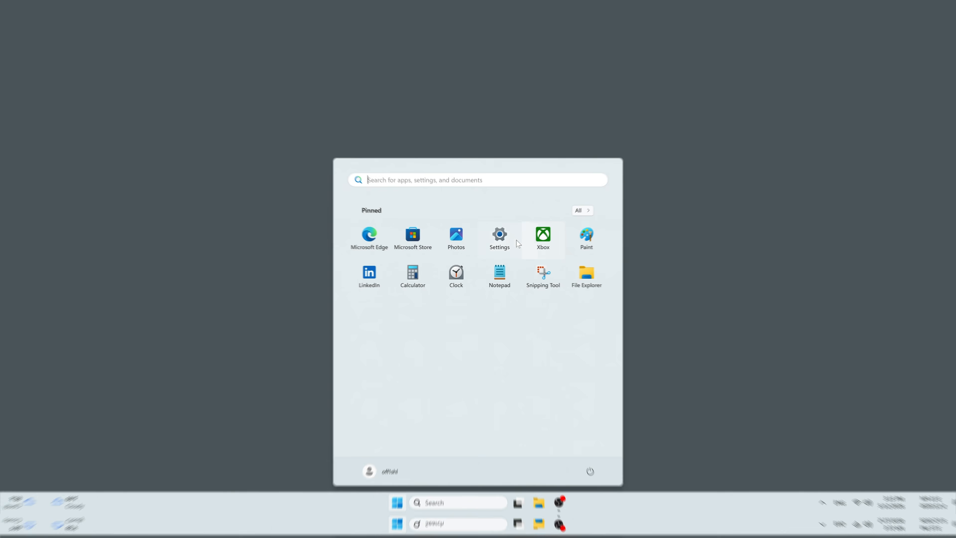
left_click(502, 237)
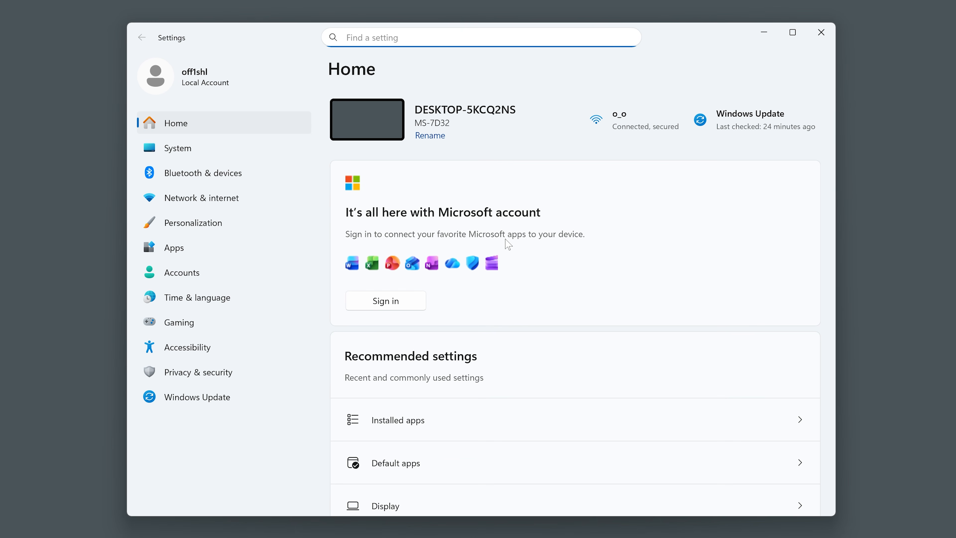
left_click(276, 162)
left_click(604, 183)
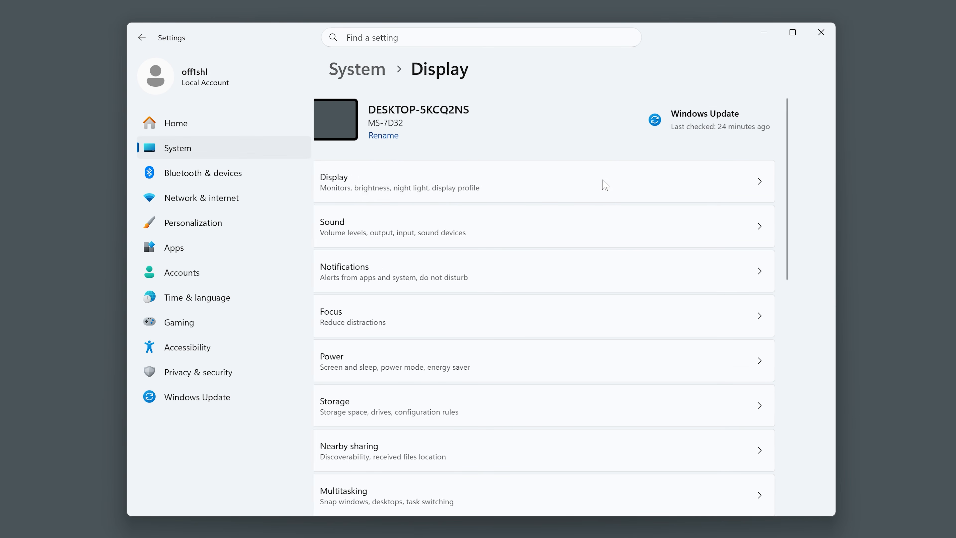
Step: Choose the 3840 × 2160 (Recommended) display resolution and open the Advanced display settings
left_click(612, 145)
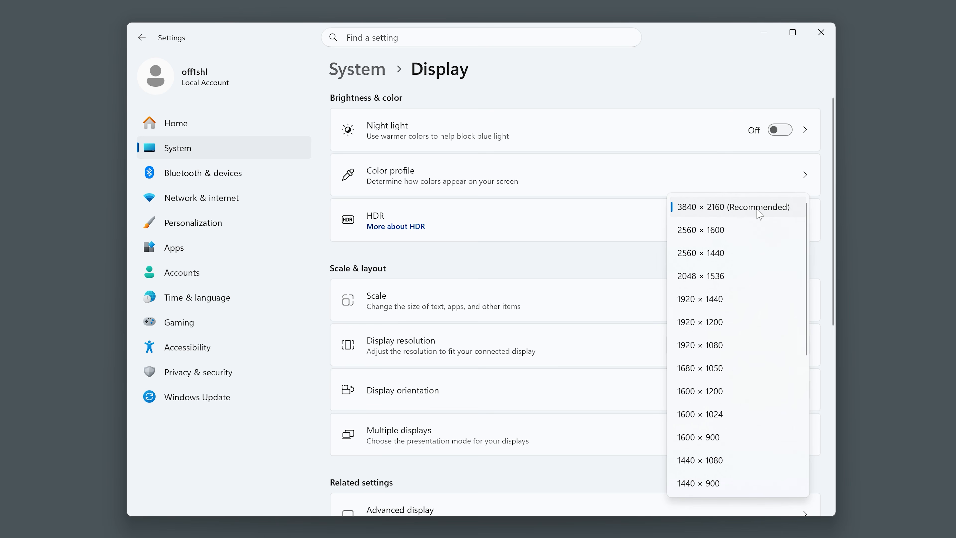
left_click(759, 215)
left_click(742, 301)
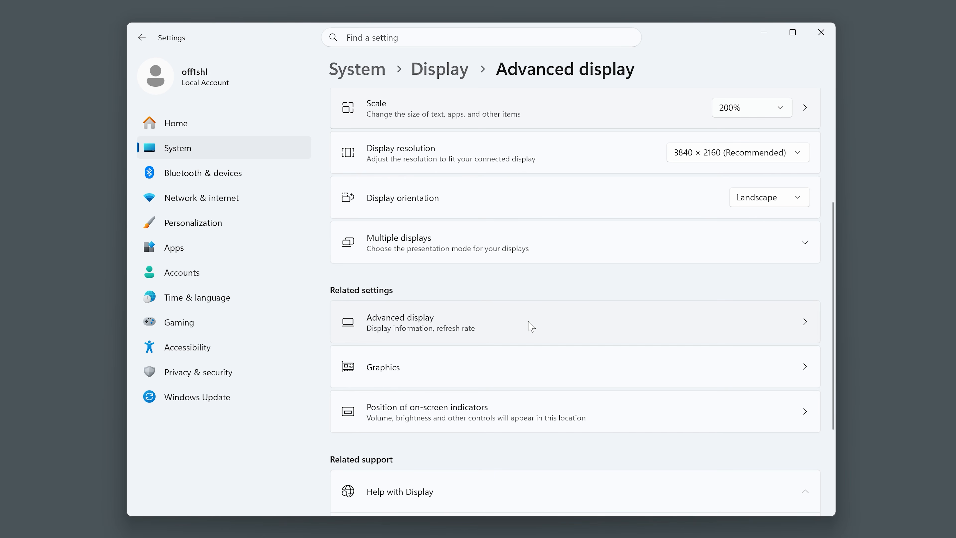
left_click(526, 324)
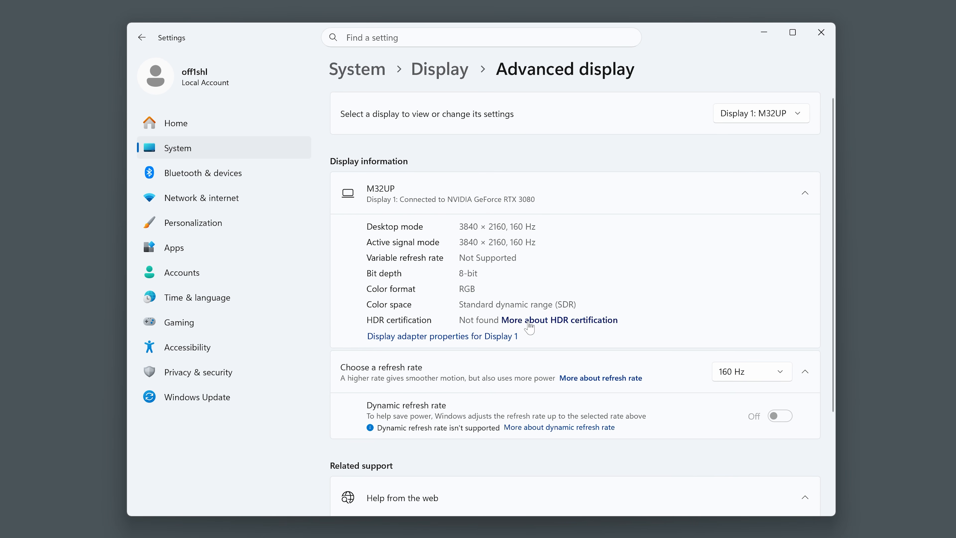
Step: Open the refresh rate choices for the display, open the Graphics page, and expand its advanced graphics settings
left_click(737, 373)
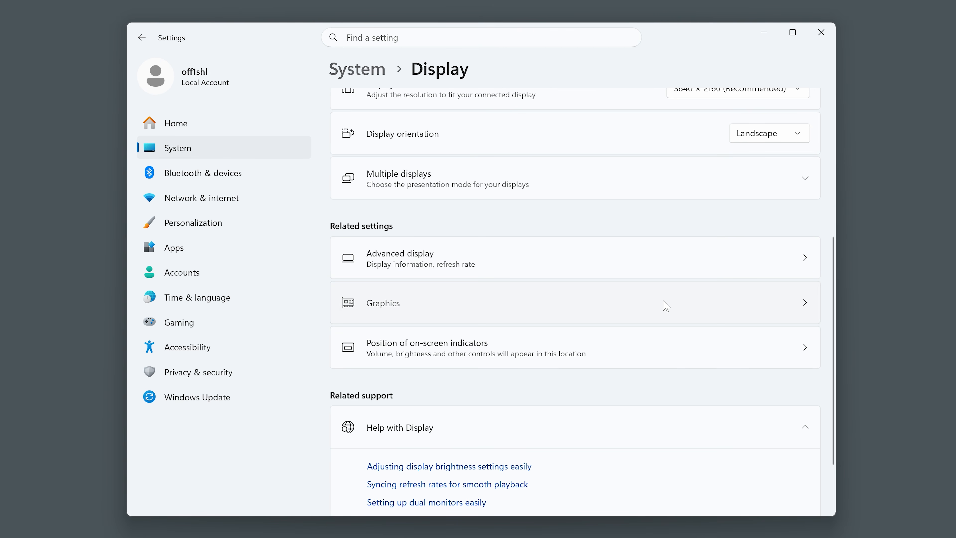
left_click(663, 303)
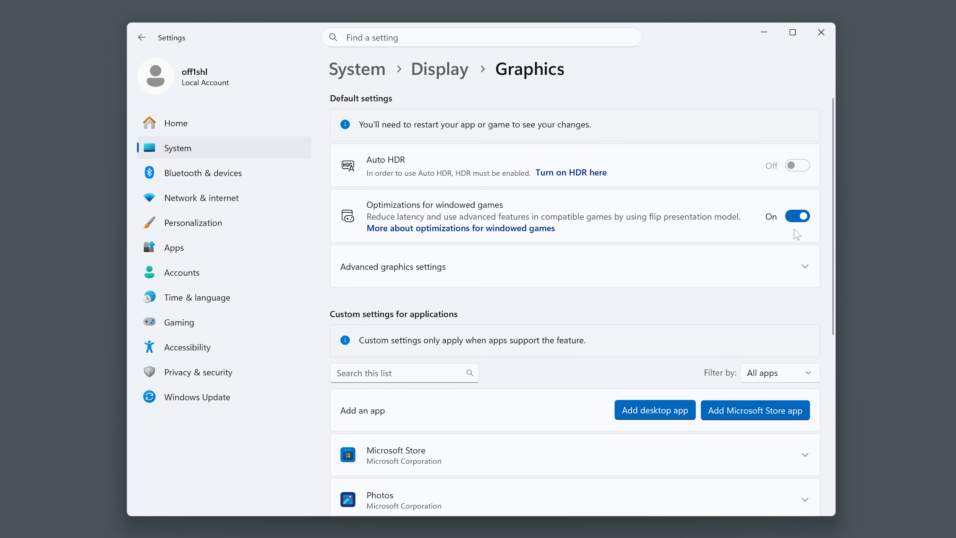
left_click(751, 259)
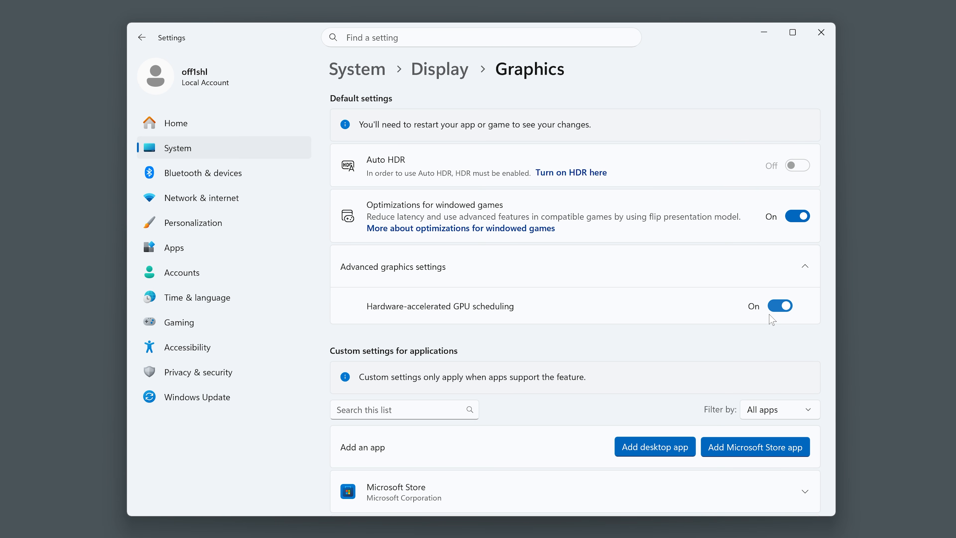
Step: Open the Power settings, expand the screen, sleep and hibernate timeouts, and open the choices for the screen-off timeout
left_click(214, 146)
left_click(538, 355)
left_click(672, 234)
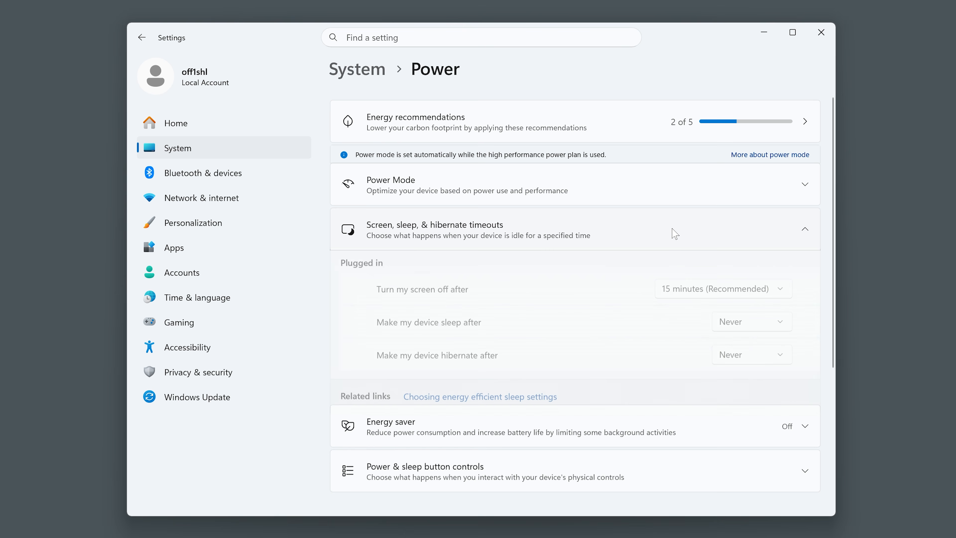
left_click(752, 292)
scroll(752, 292, "up", 3)
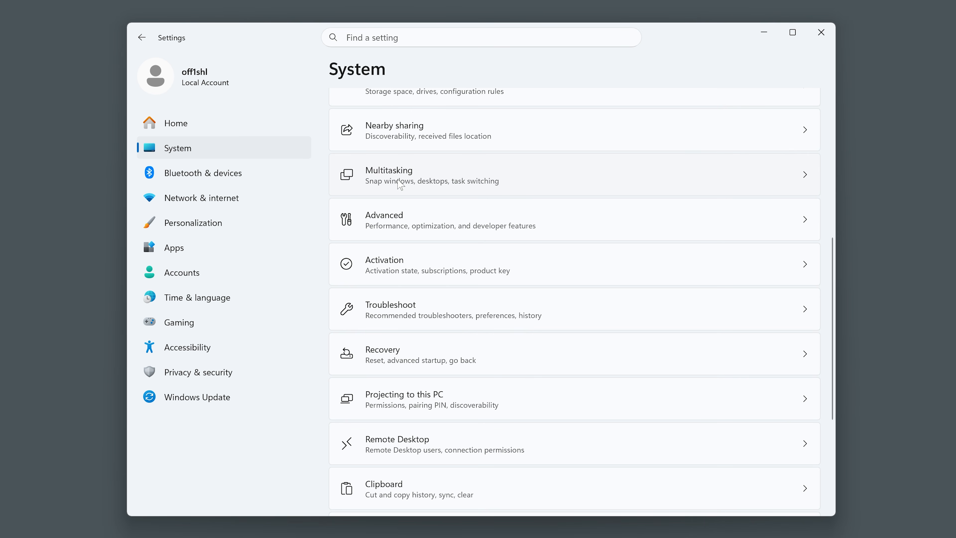
Step: Under Multitasking, disable the Snap windows suggestions, both snap layout options, and showing snapped windows in taskbar apps, Task View and Alt+Tab
left_click(399, 183)
left_click(612, 127)
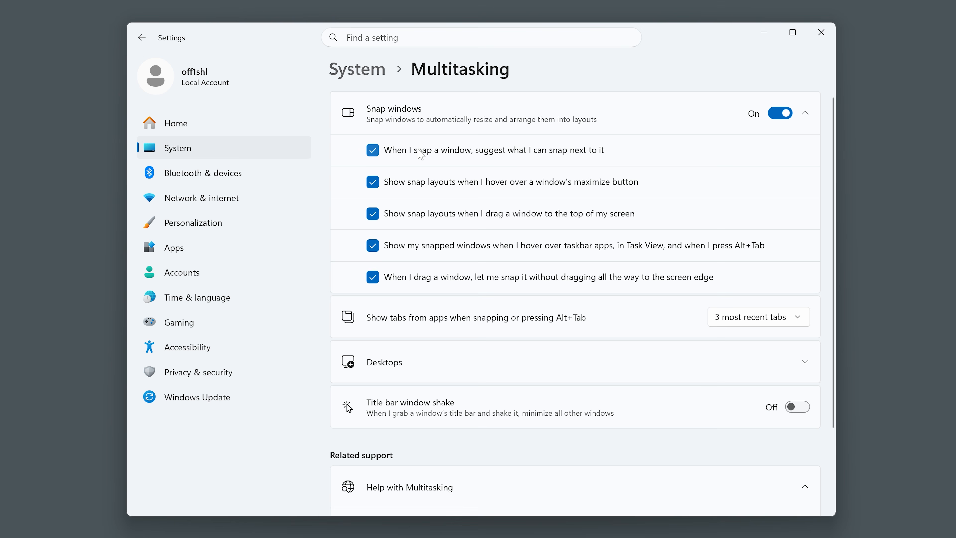
left_click(410, 161)
left_click(410, 182)
left_click(407, 212)
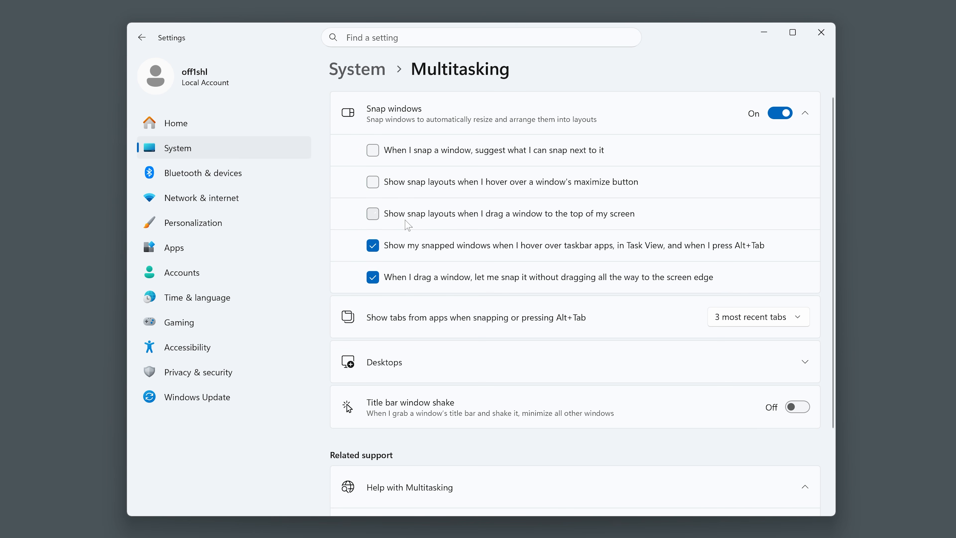
left_click(407, 244)
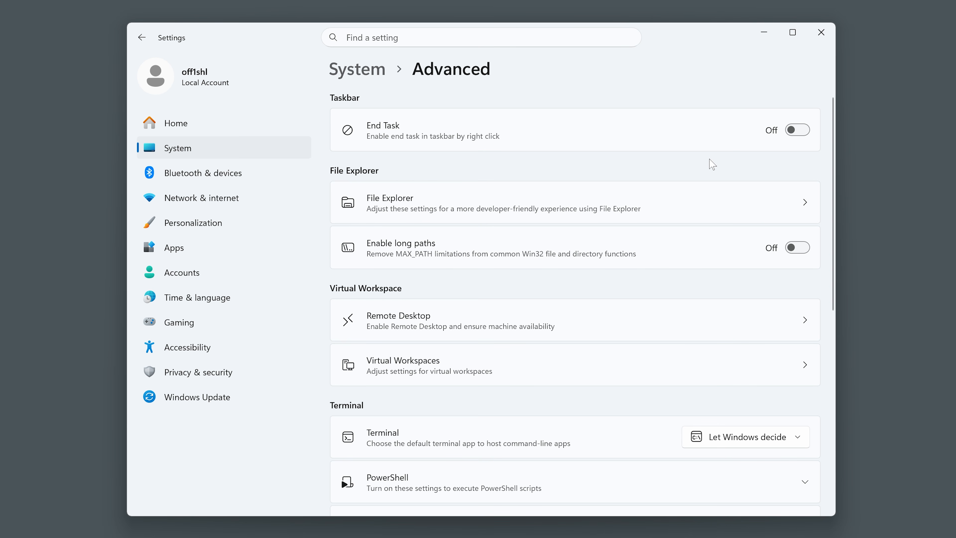
Step: Enable End Task for taskbar apps and turn on Clipboard history, trying out both features
left_click(798, 131)
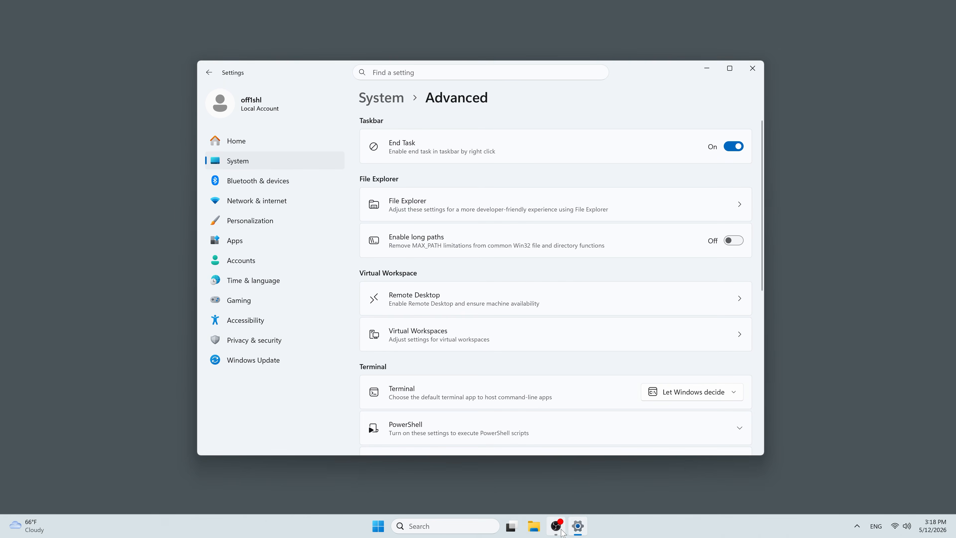
right_click(555, 525)
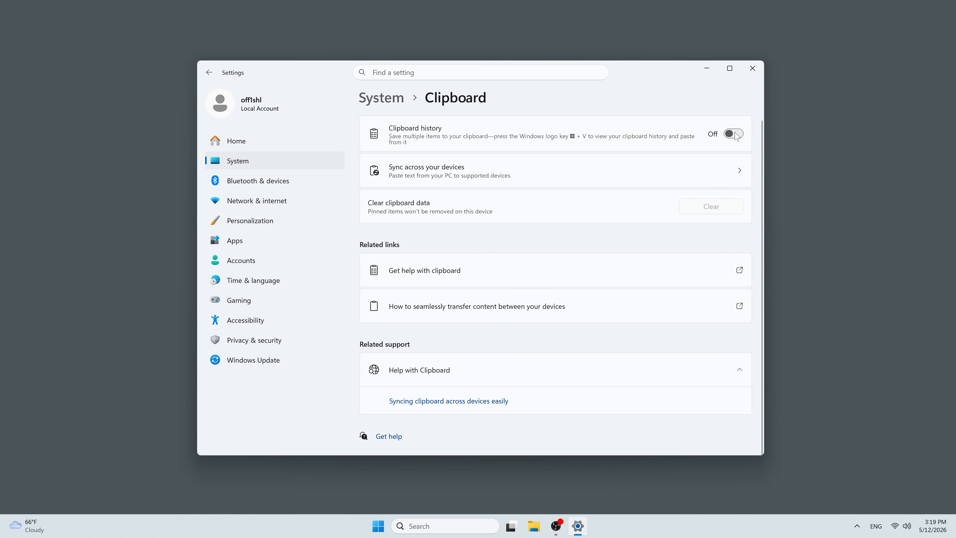
left_click(734, 134)
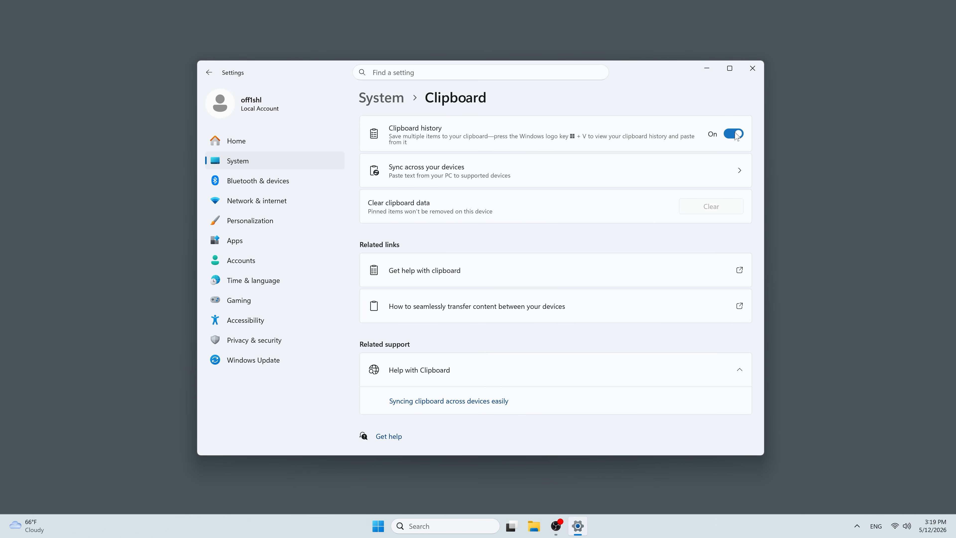
key("super+v")
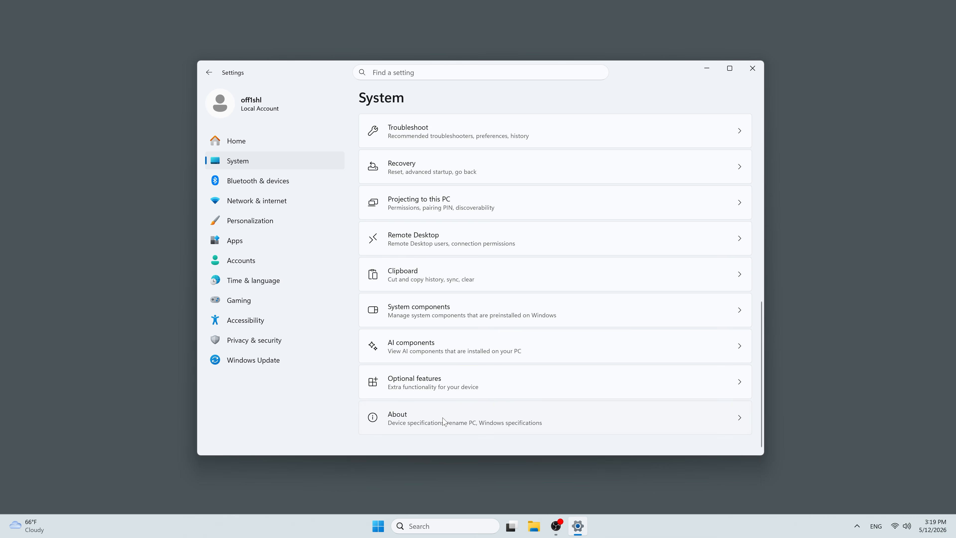
Step: Open the About page of the System settings and launch the advanced system settings
left_click(442, 417)
scroll(443, 417, "down", 4)
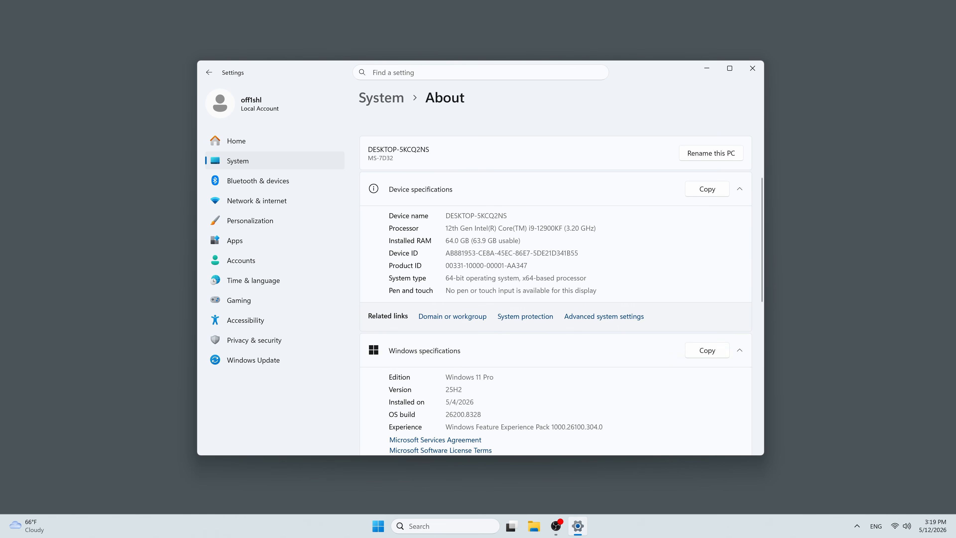
left_click(606, 317)
left_click(182, 88)
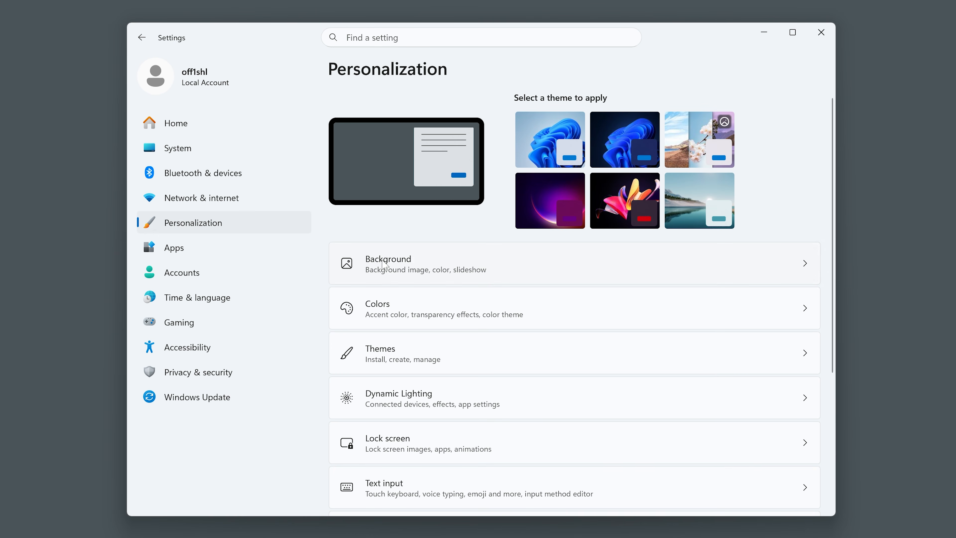
Step: Open the desktop Background settings and switch the color mode for Windows and apps to Dark
left_click(388, 265)
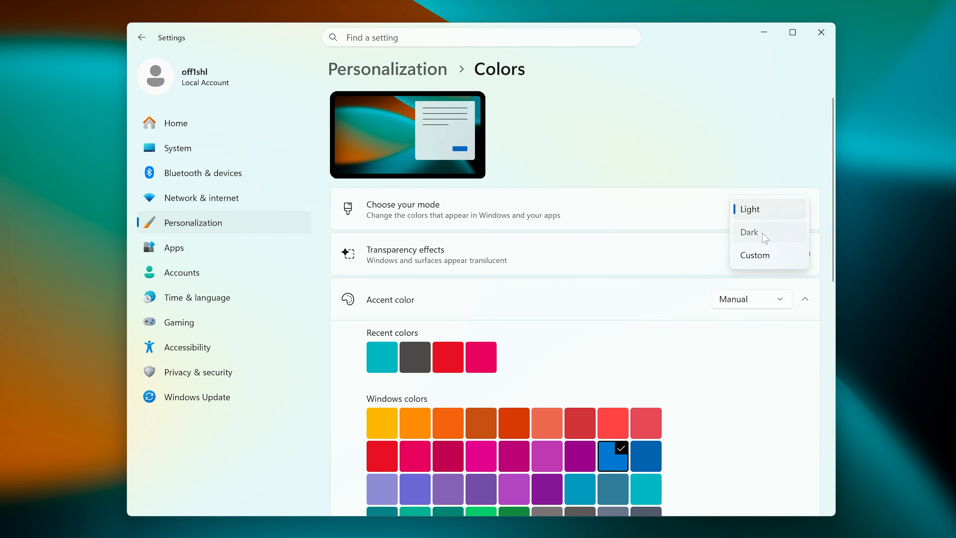
left_click(750, 232)
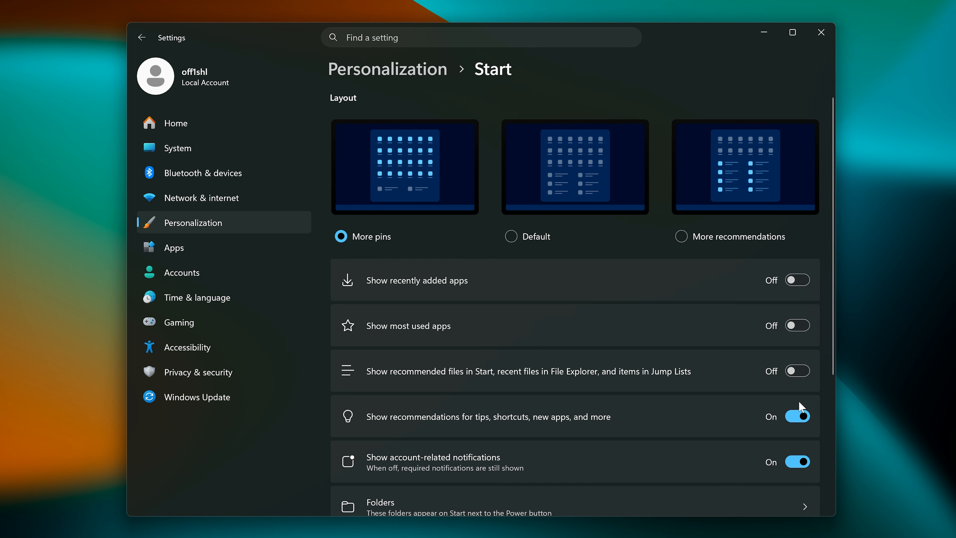
Step: Turn off the Start recommendations for tips, shortcuts and new apps, and the account-related notifications
left_click(797, 415)
left_click(798, 461)
scroll(790, 455, "down", 2)
Step: Show the Settings, File Explorer, Documents, Downloads and Music folders on Start next to the Power button
left_click(697, 441)
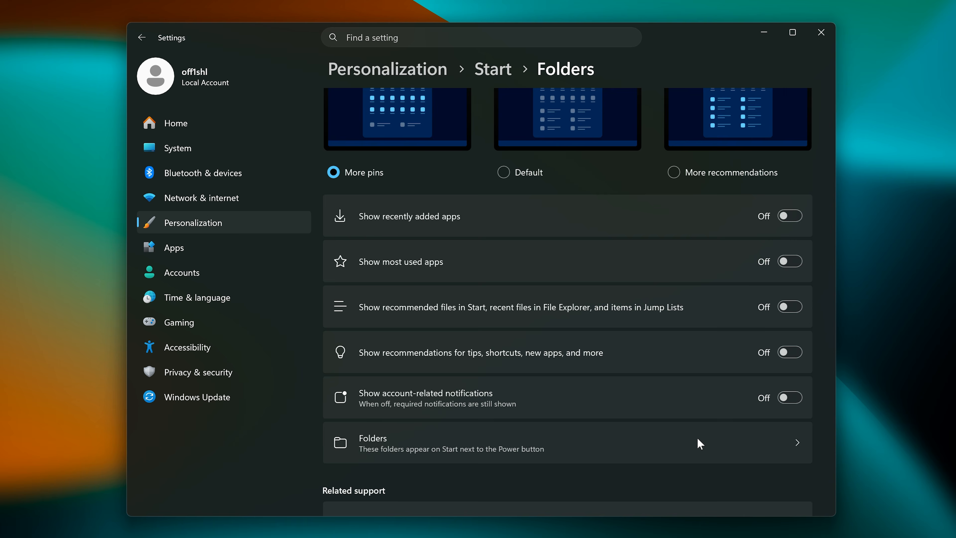
left_click(794, 145)
left_click(797, 191)
left_click(797, 236)
left_click(796, 281)
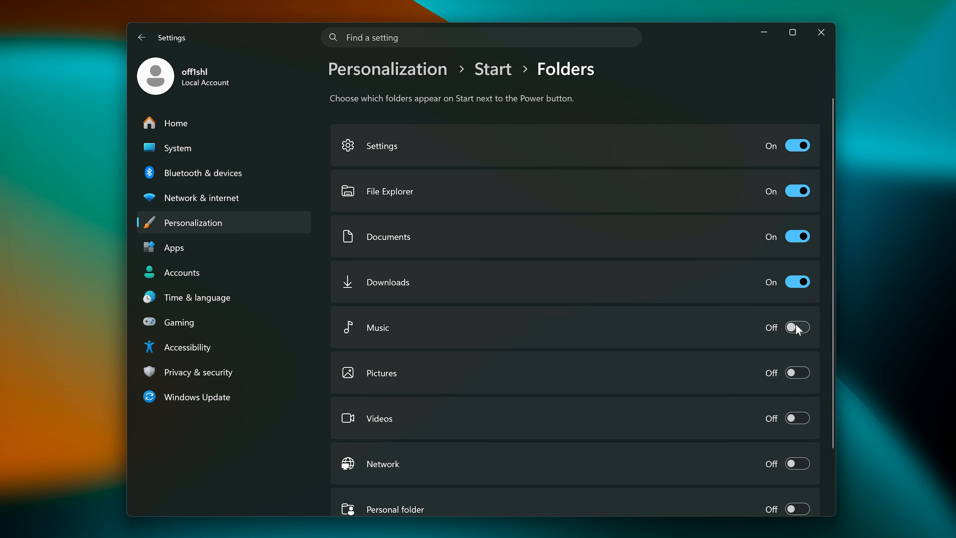
left_click(798, 327)
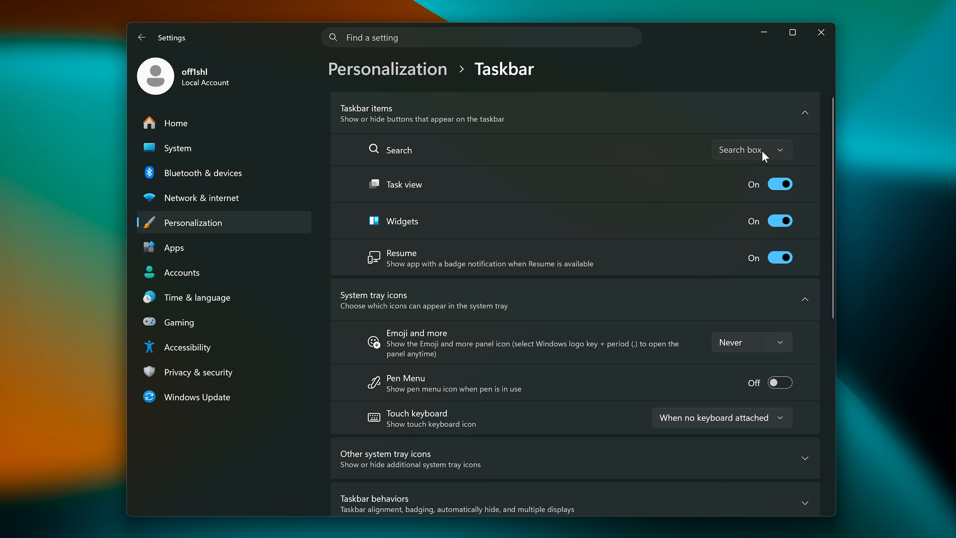
Step: Set the taskbar Search item to Hide and turn off Task view and Resume
left_click(764, 152)
left_click(742, 84)
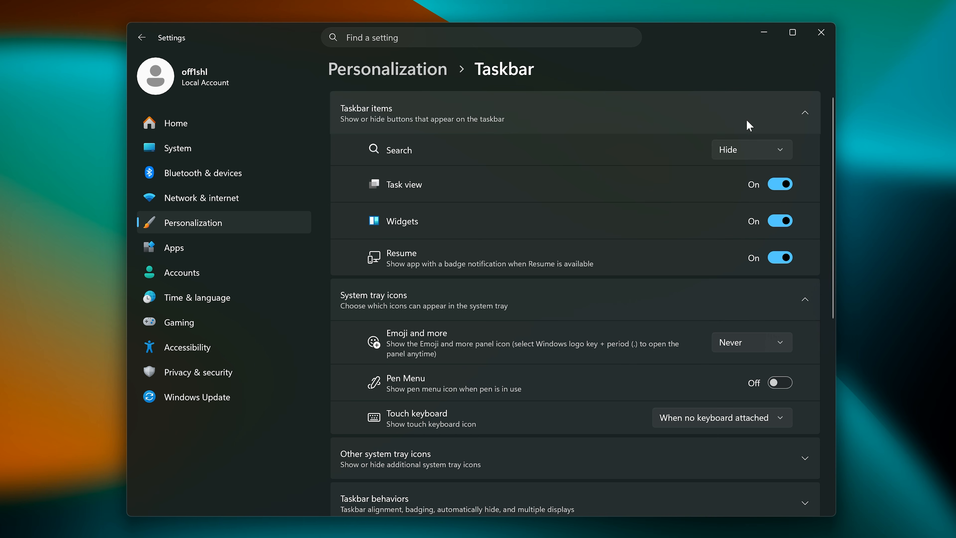
left_click(781, 184)
left_click(780, 258)
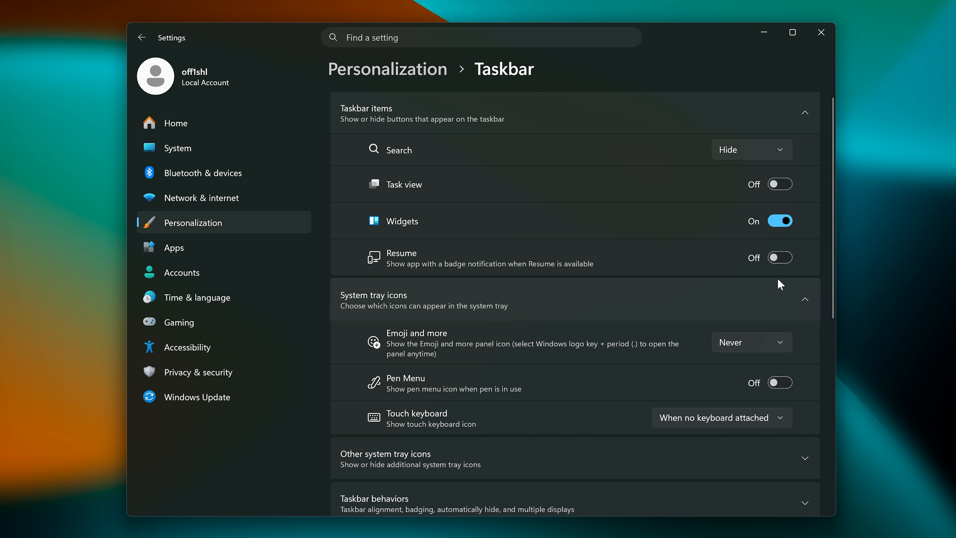
Step: Set Share across devices to Off in the advanced app settings
left_click(189, 251)
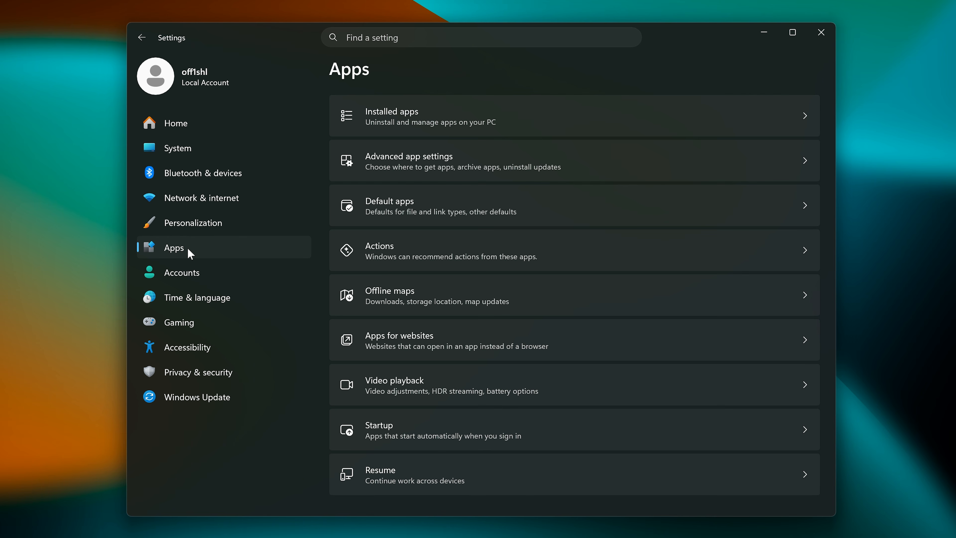
left_click(417, 172)
left_click(436, 185)
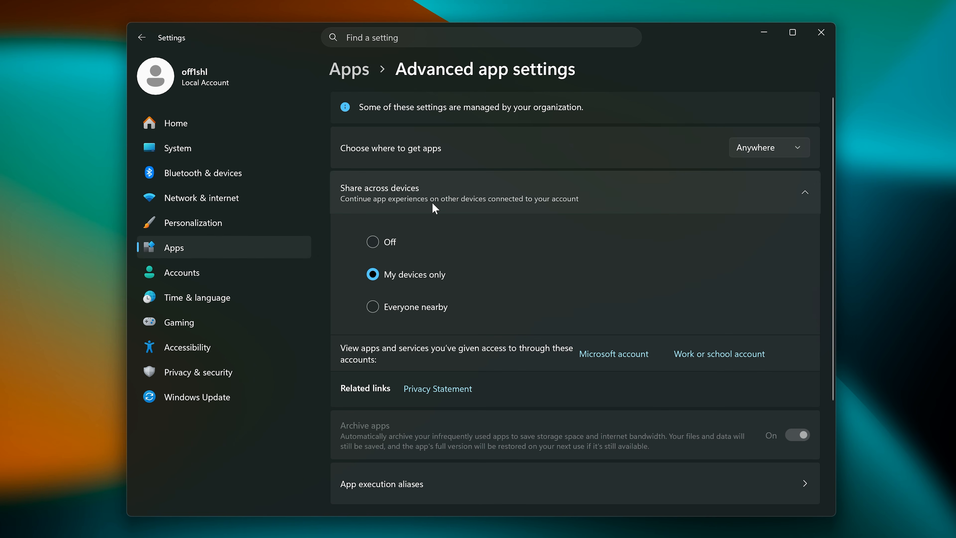
left_click(372, 241)
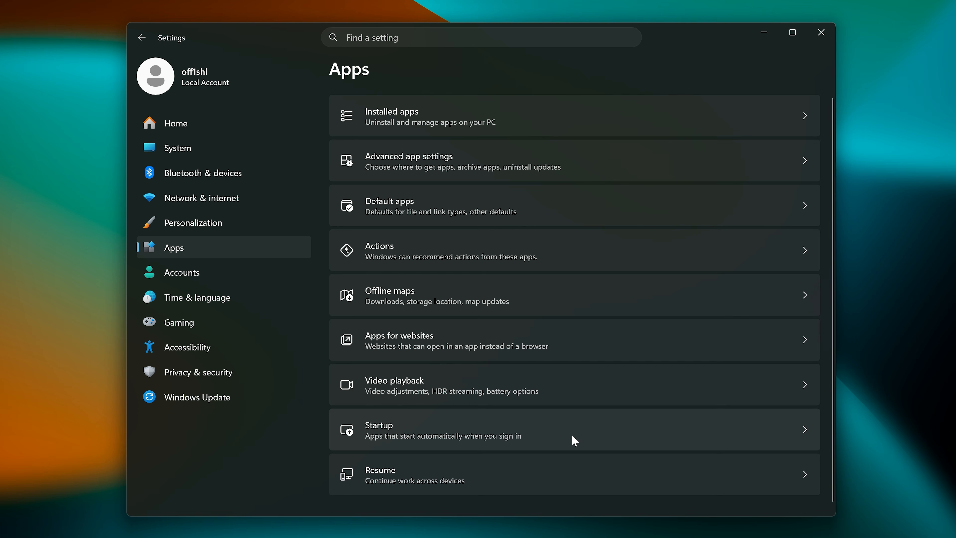
Step: Disable Steam and the Windows Security notification icon as startup apps
left_click(571, 438)
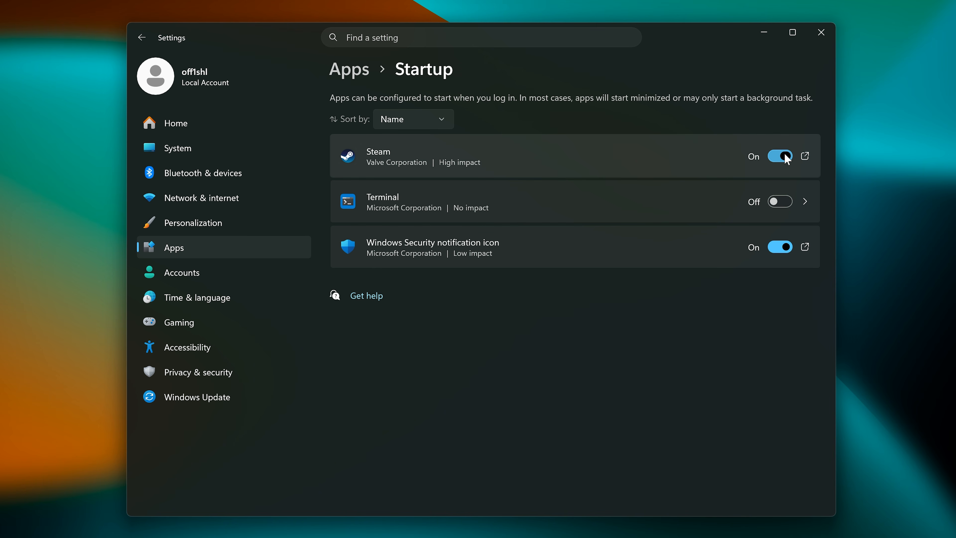
left_click(786, 156)
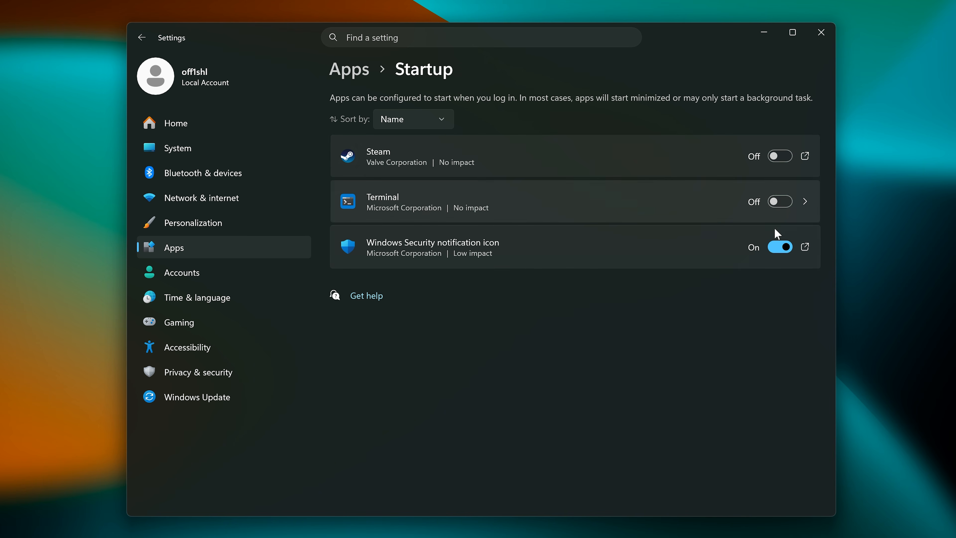
left_click(779, 248)
Step: Turn off Game Mode in the Gaming settings
left_click(203, 324)
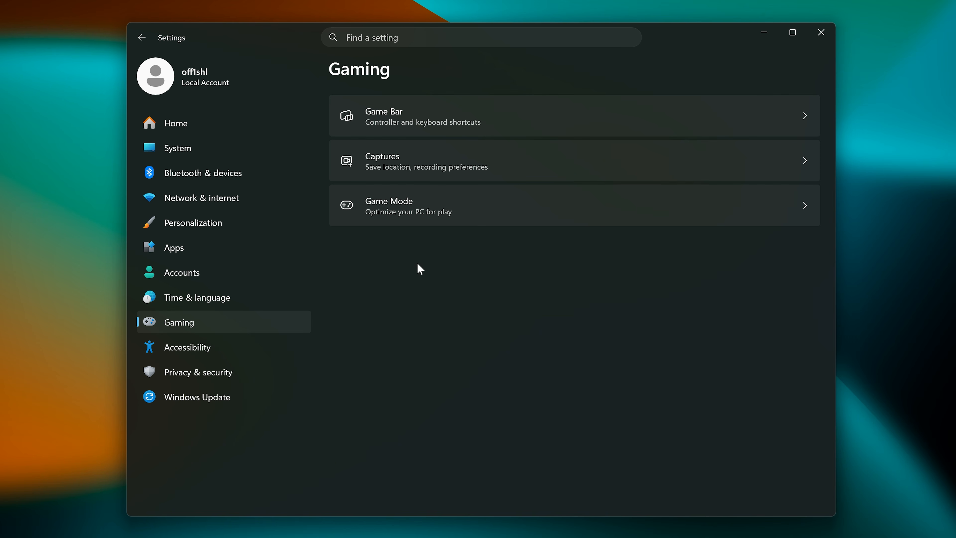
left_click(520, 217)
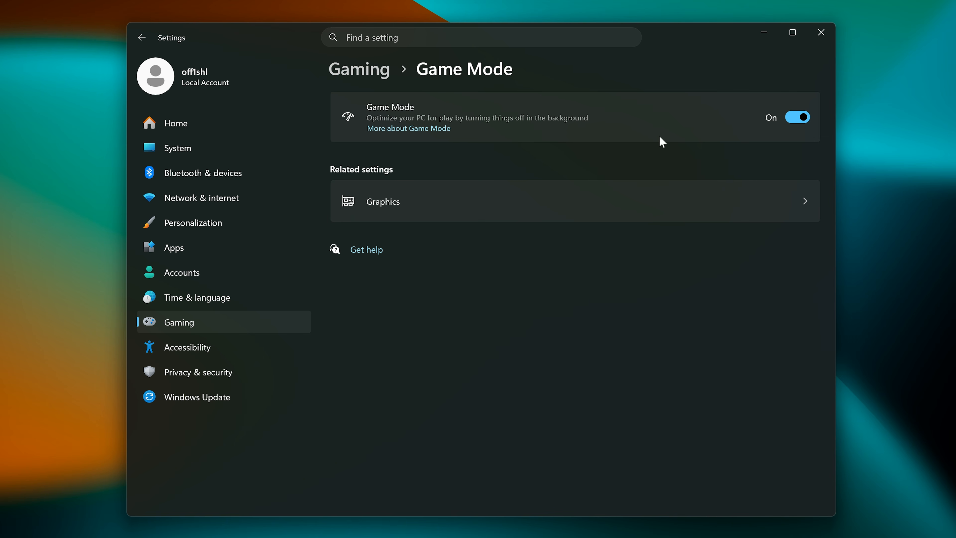
left_click(798, 120)
Step: Open Device security in Windows Security from the privacy settings and view the Core isolation details
left_click(199, 372)
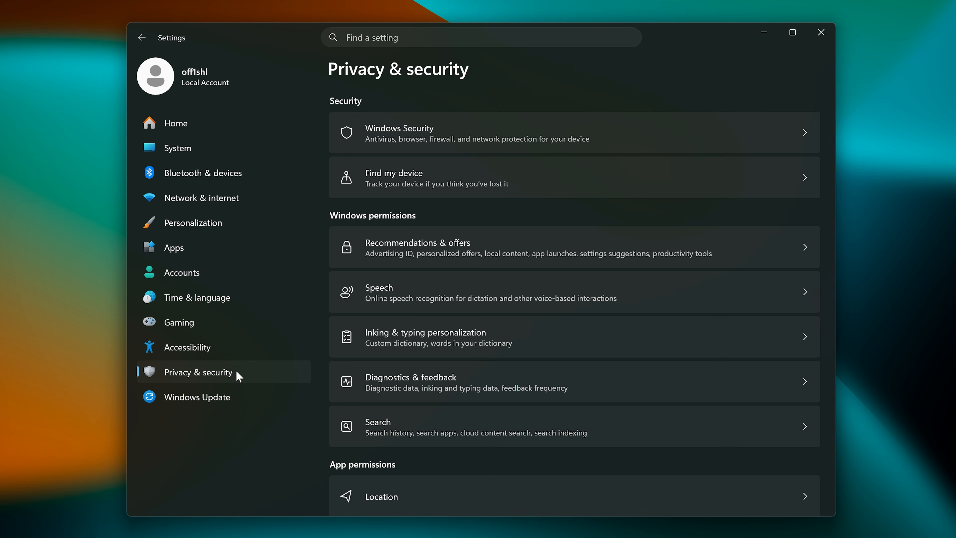
left_click(449, 132)
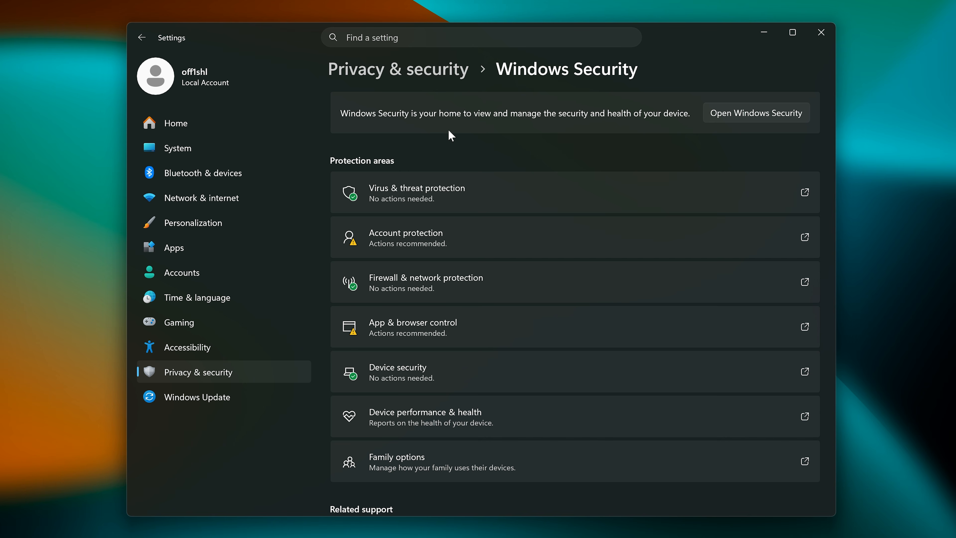
left_click(429, 367)
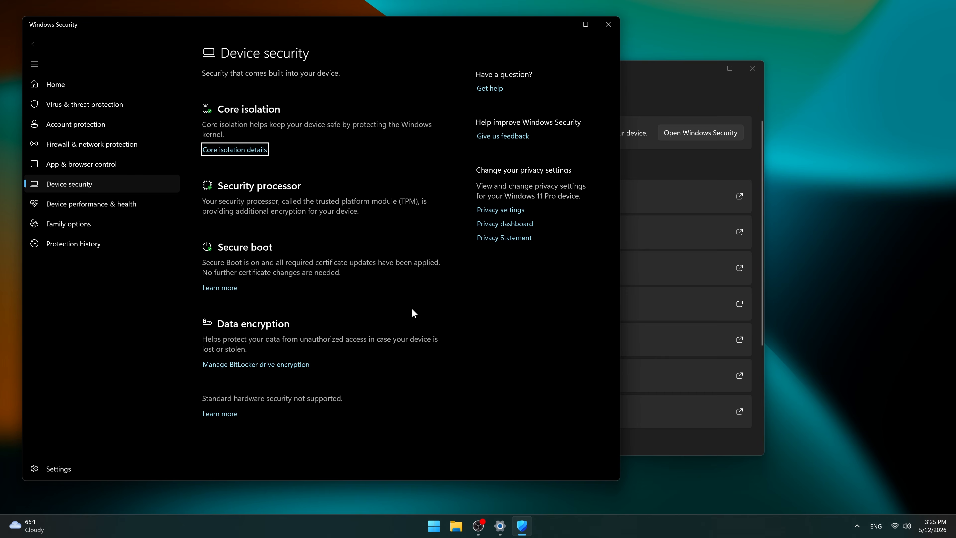
left_click(240, 154)
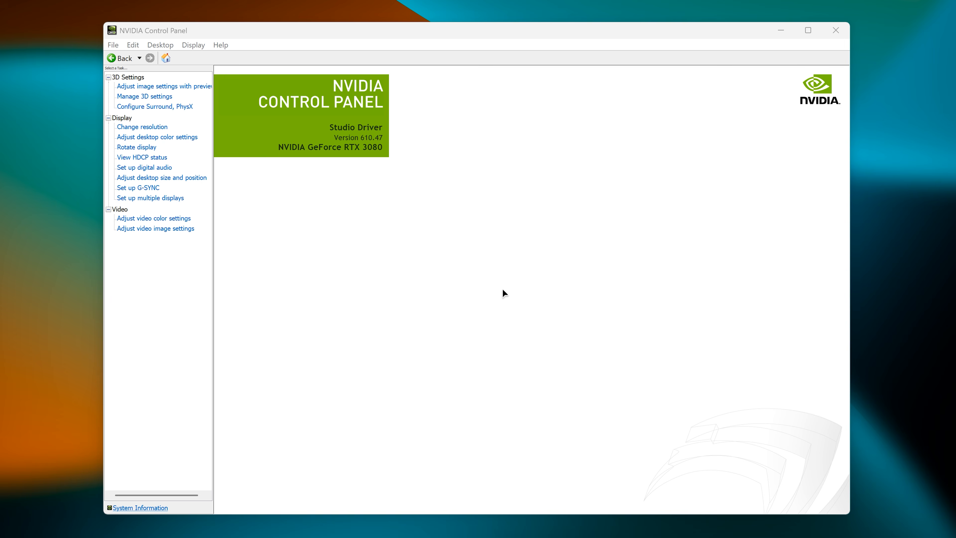
Step: Switch to NVIDIA Control Panel and enable G-SYNC, G-SYNC Compatible for full screen mode and the selected M32UP display model
left_click(127, 189)
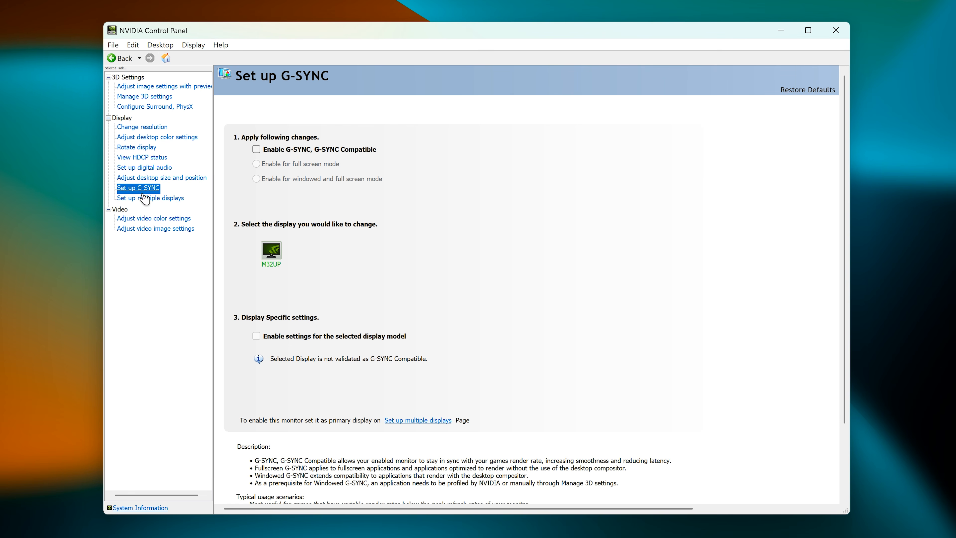
left_click(256, 150)
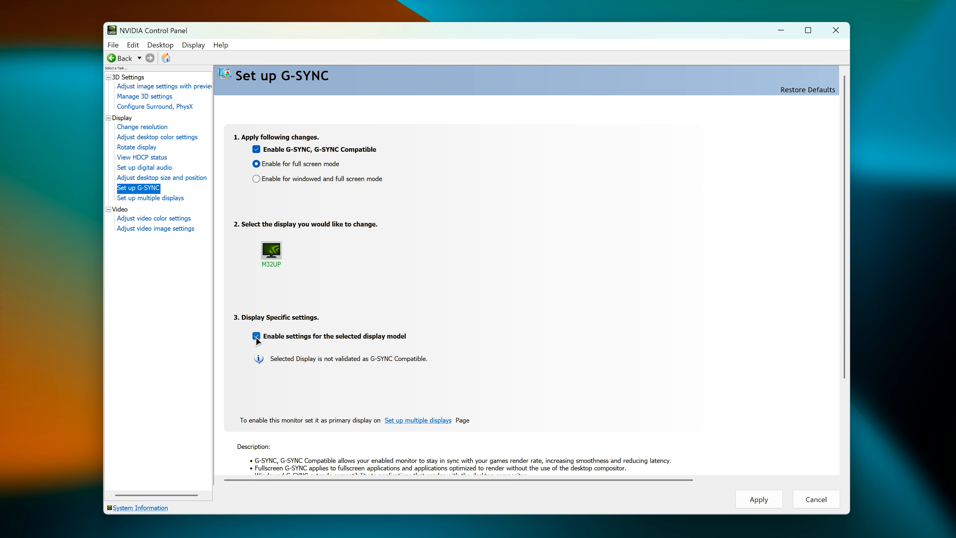
Step: Switch the display to NVIDIA color settings with 10 bpc output color depth and Full output dynamic range
left_click(151, 128)
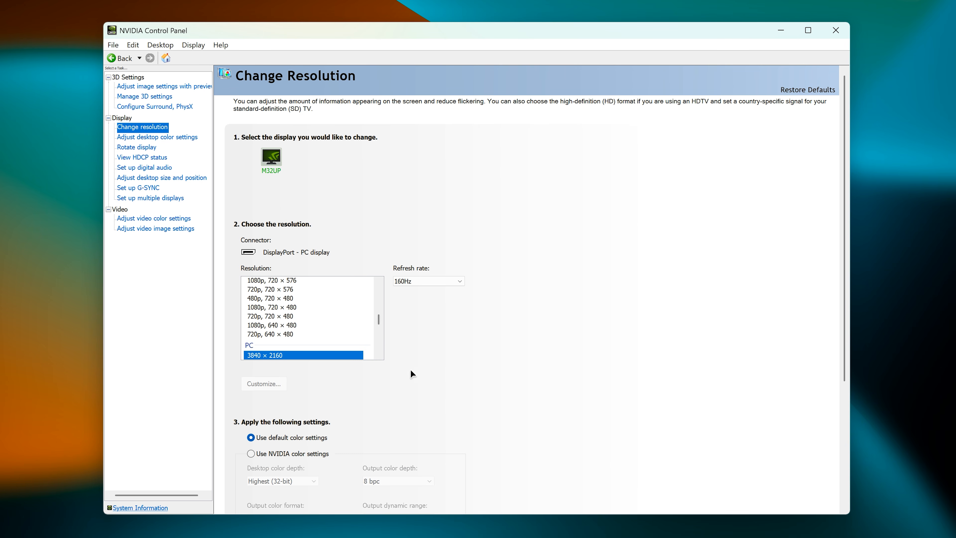
scroll(411, 374, "down", 3)
left_click(295, 397)
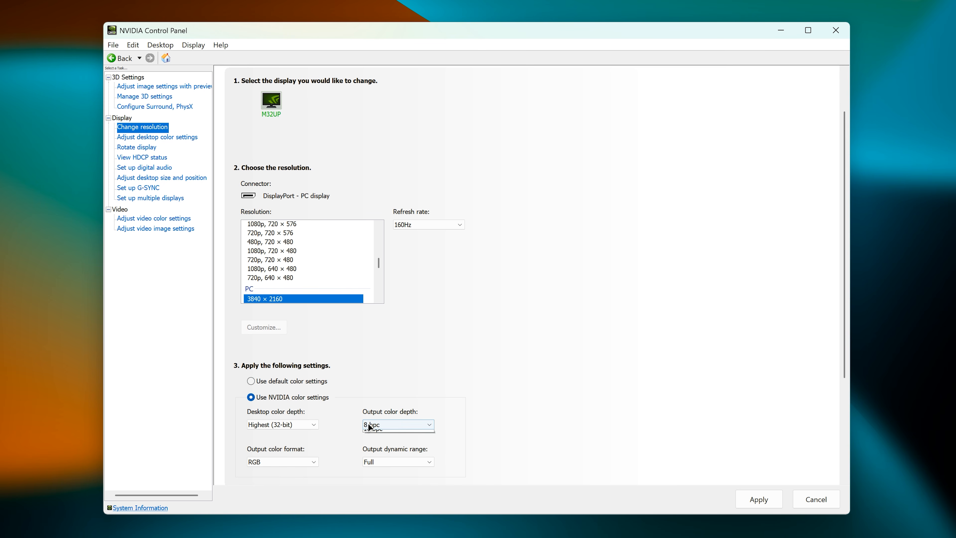
left_click(367, 424)
left_click(375, 443)
left_click(375, 461)
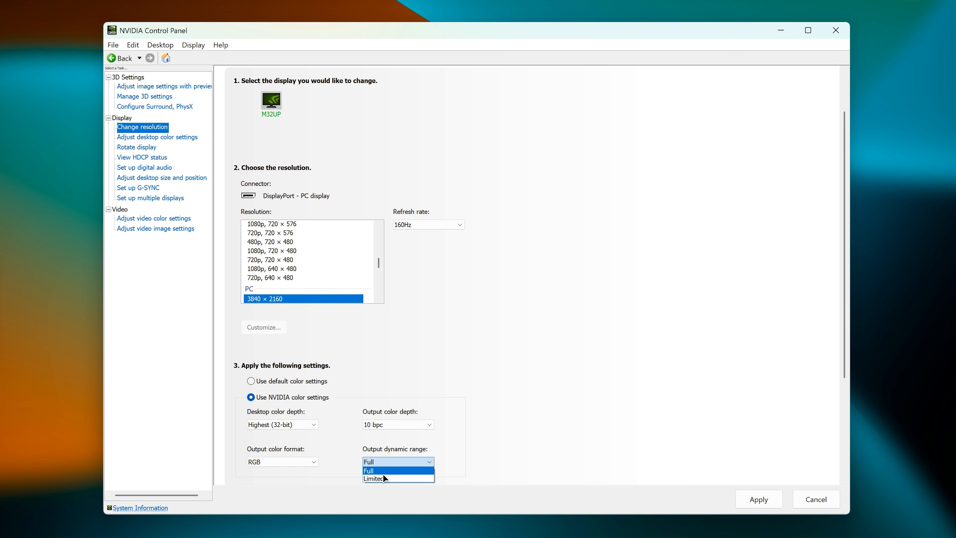
left_click(410, 472)
scroll(482, 471, "down", 2)
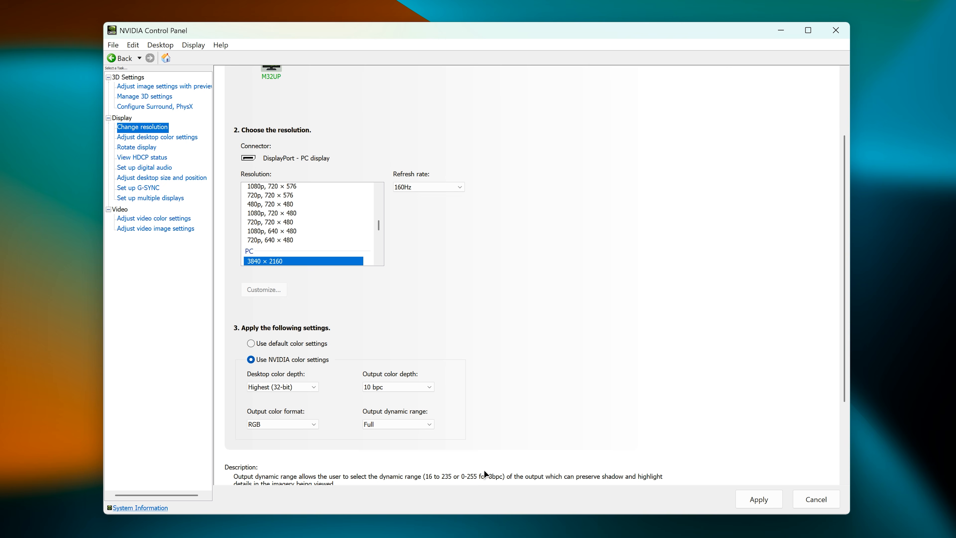
Step: Set the desktop scaling mode to Full-screen and perform scaling on the GPU
left_click(162, 178)
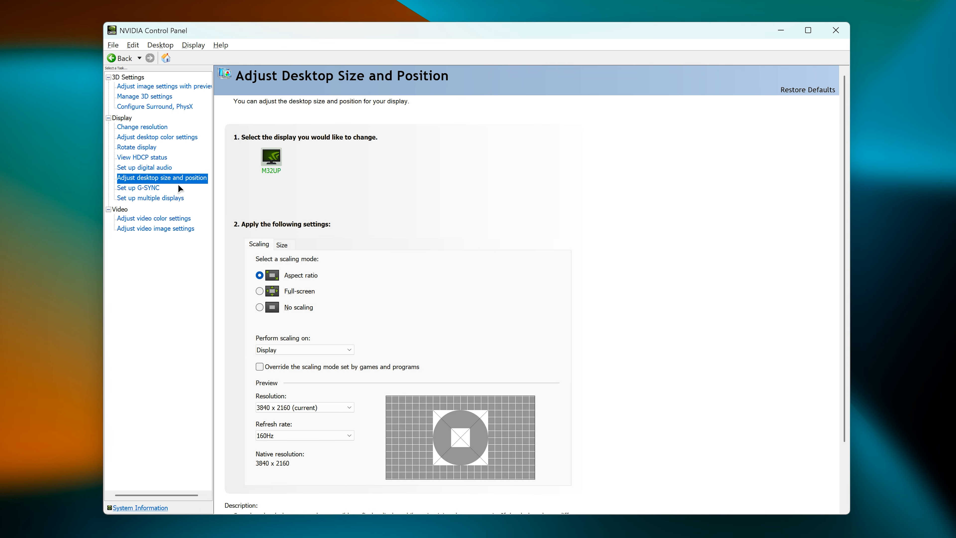
left_click(297, 291)
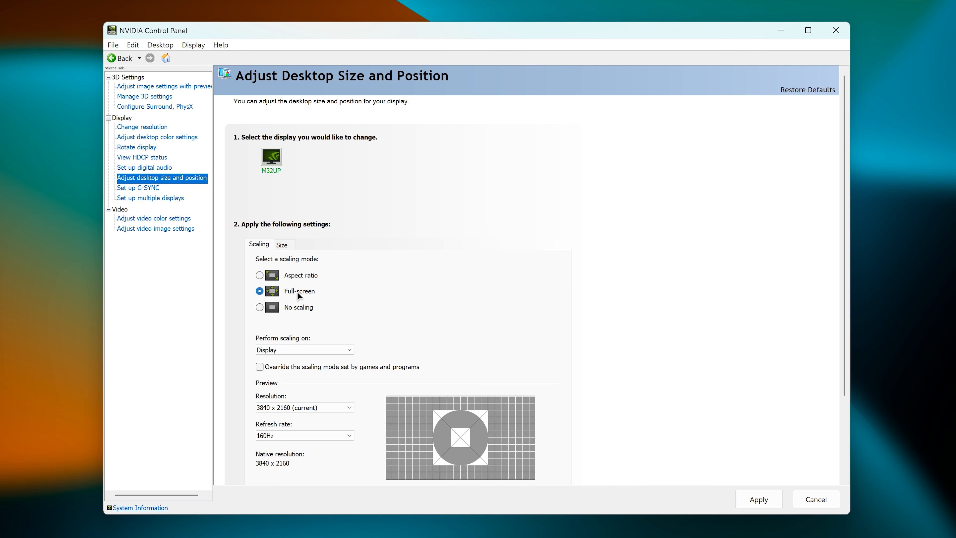
left_click(296, 346)
left_click(291, 359)
Step: Turn on Max Frame Rate in the global 3D settings and limit it to 157 FPS
left_click(143, 97)
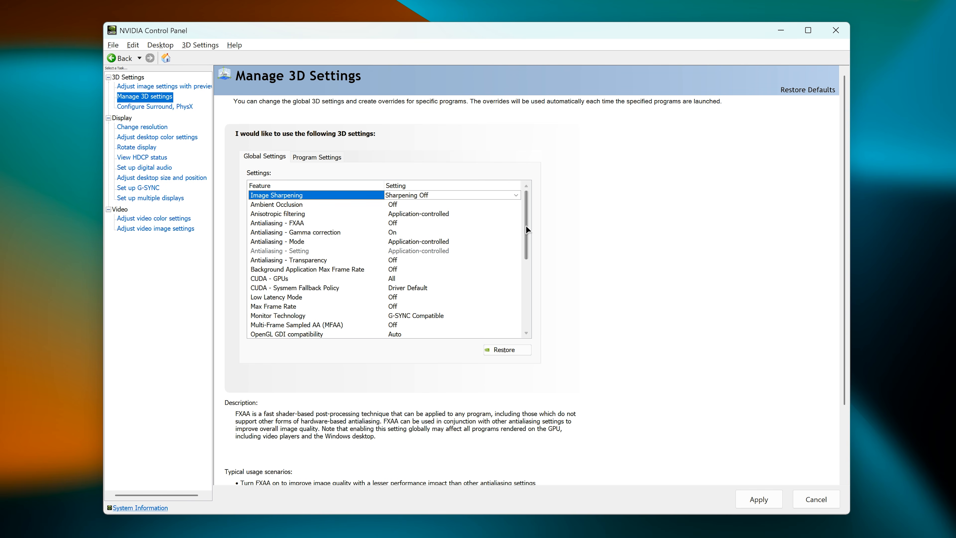
left_click_drag(525, 224, 525, 295)
left_click(404, 297)
left_click(398, 323)
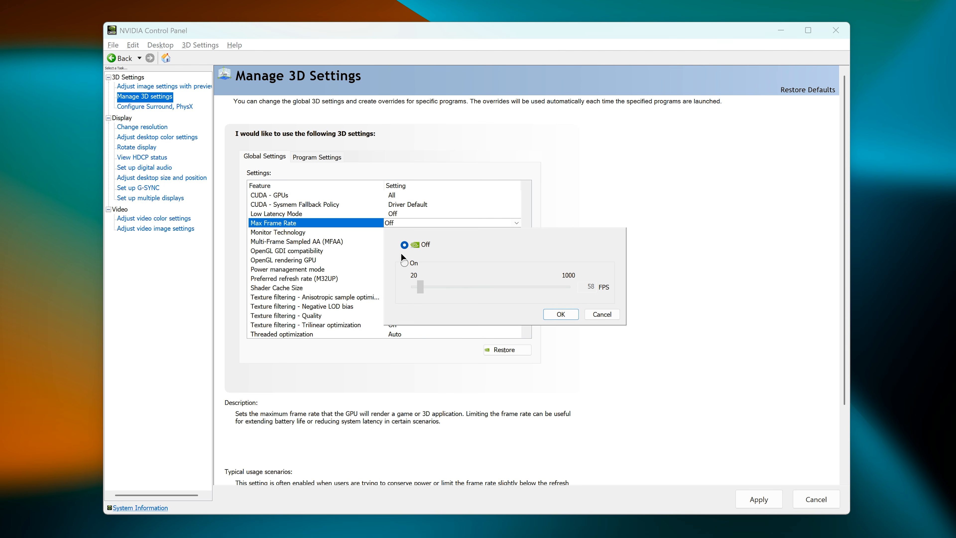
left_click(403, 261)
type("157")
type("141")
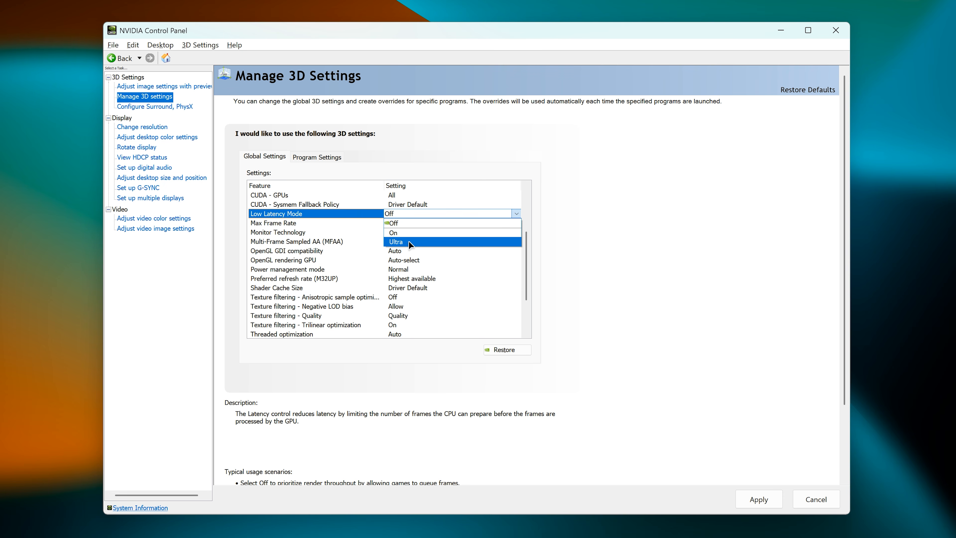
Step: Set Low Latency Mode to Ultra and Shader Cache Size to Unlimited in the global 3D settings
left_click(410, 244)
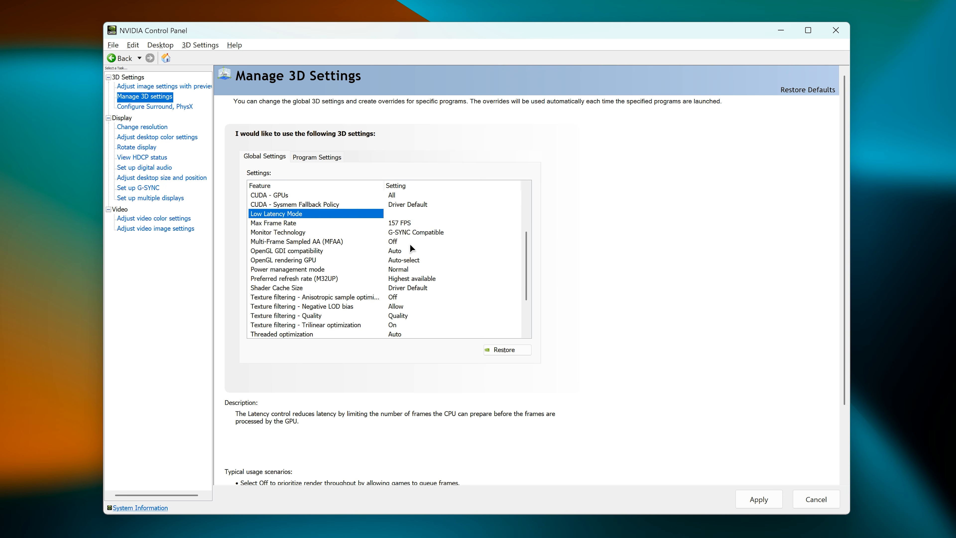
scroll(411, 245, "up", 3)
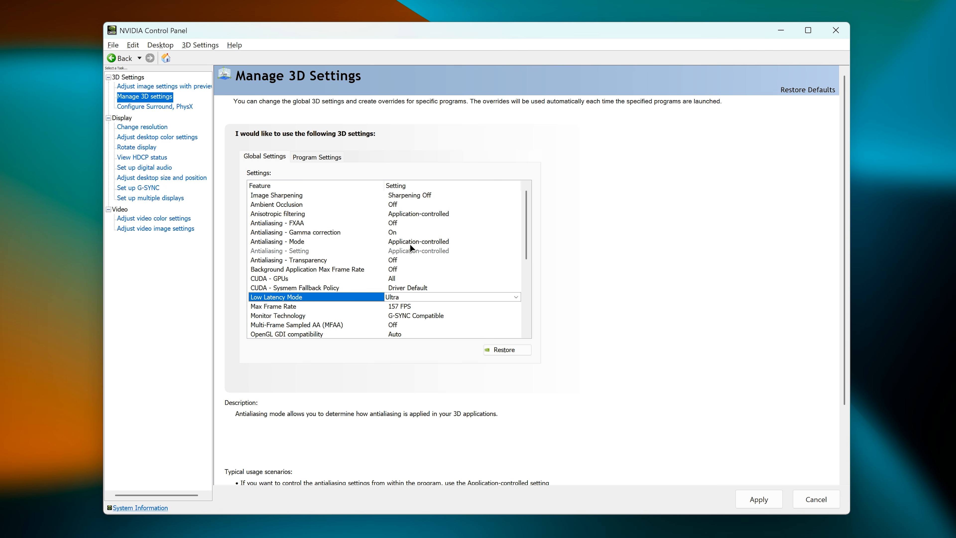
scroll(410, 245, "down", 3)
left_click(406, 288)
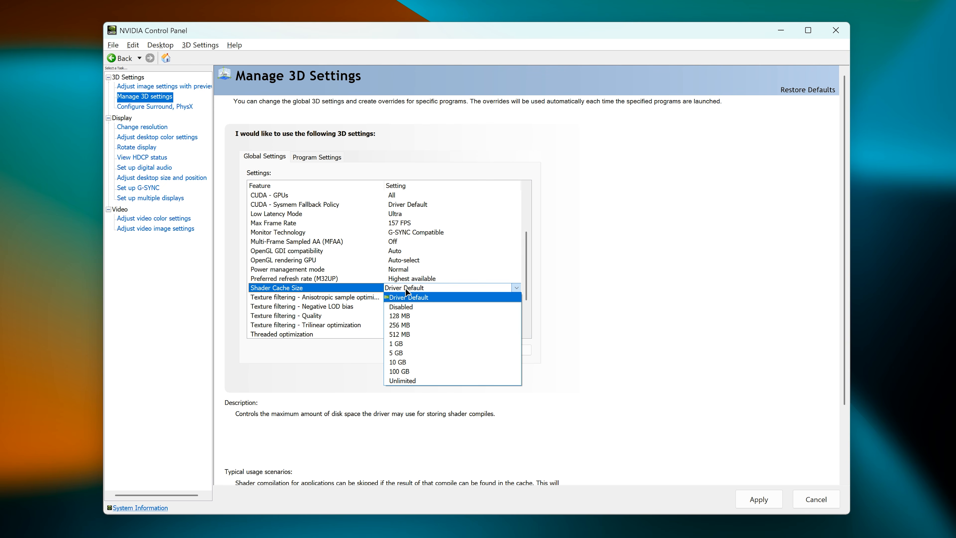
left_click(415, 379)
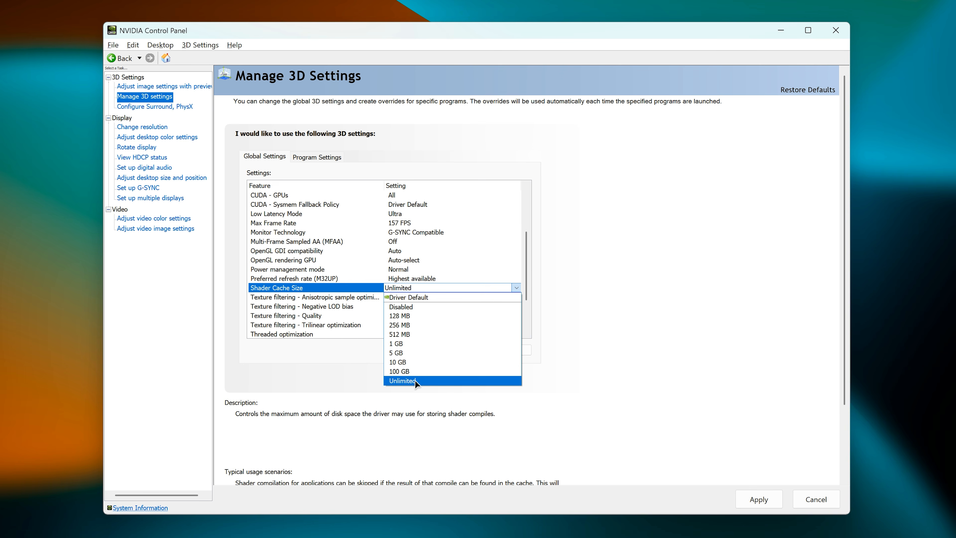
left_click(415, 380)
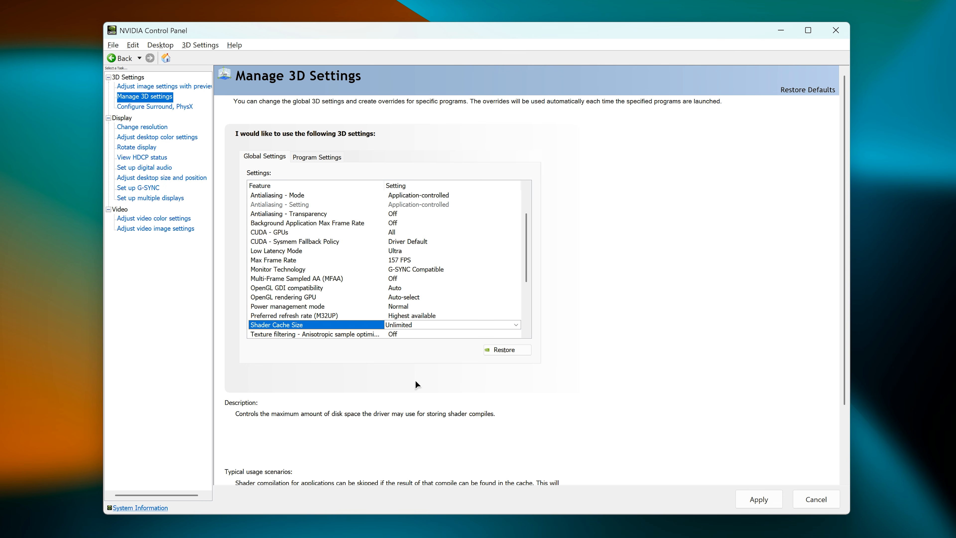
Step: Set Anisotropic filtering to 16x in the global 3D settings
left_click_drag(526, 263, 527, 195)
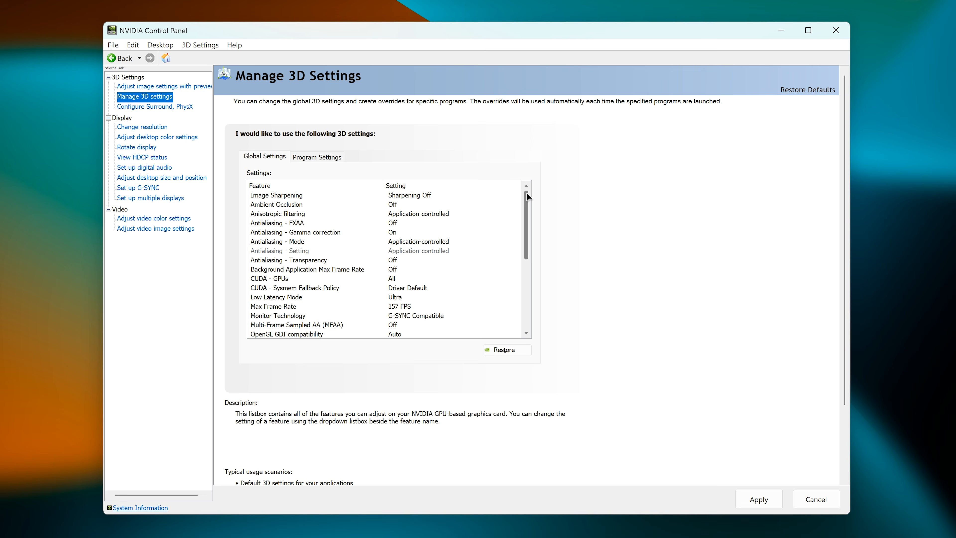
left_click(410, 215)
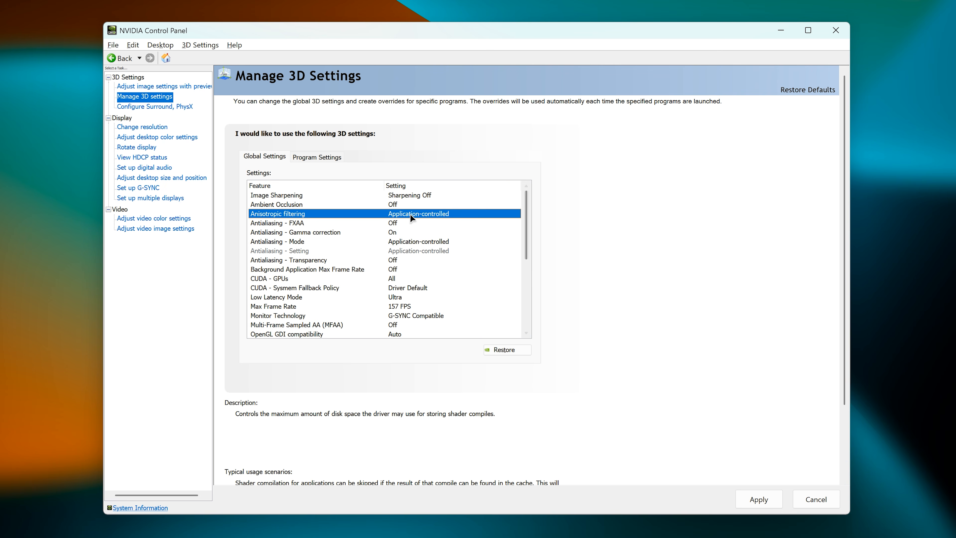
left_click(409, 214)
left_click(393, 270)
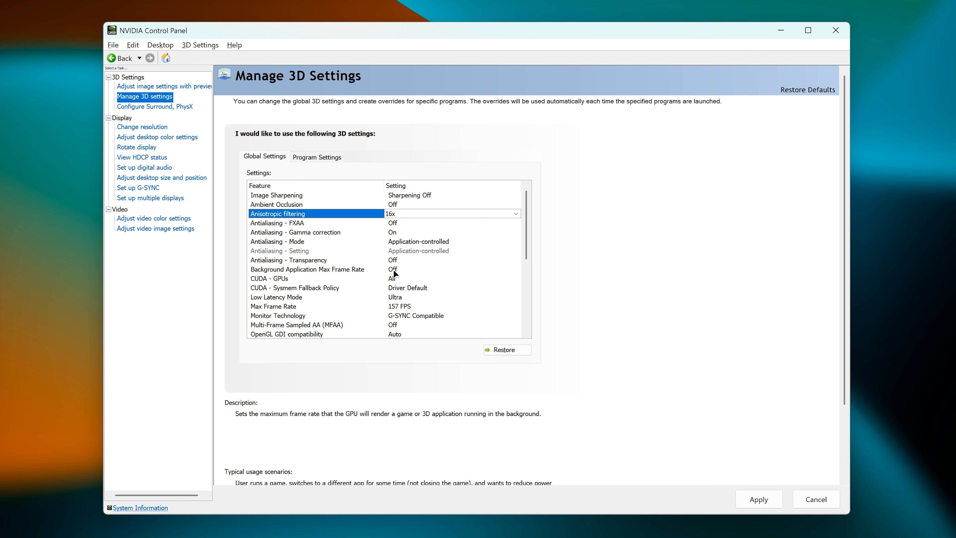
Step: Set Threaded optimization to On and apply the changed 3D settings
scroll(393, 273, "down", 5)
left_click(397, 279)
left_click(397, 279)
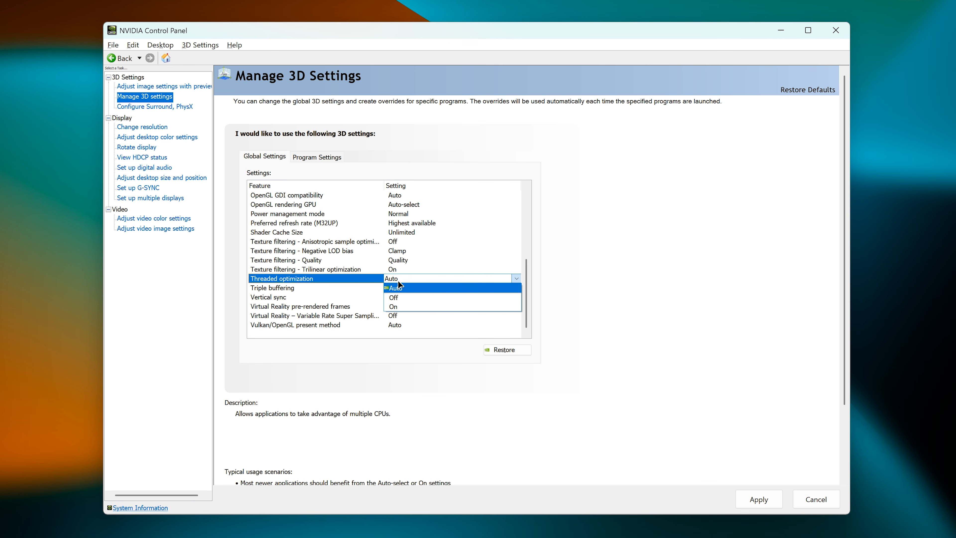
left_click(400, 307)
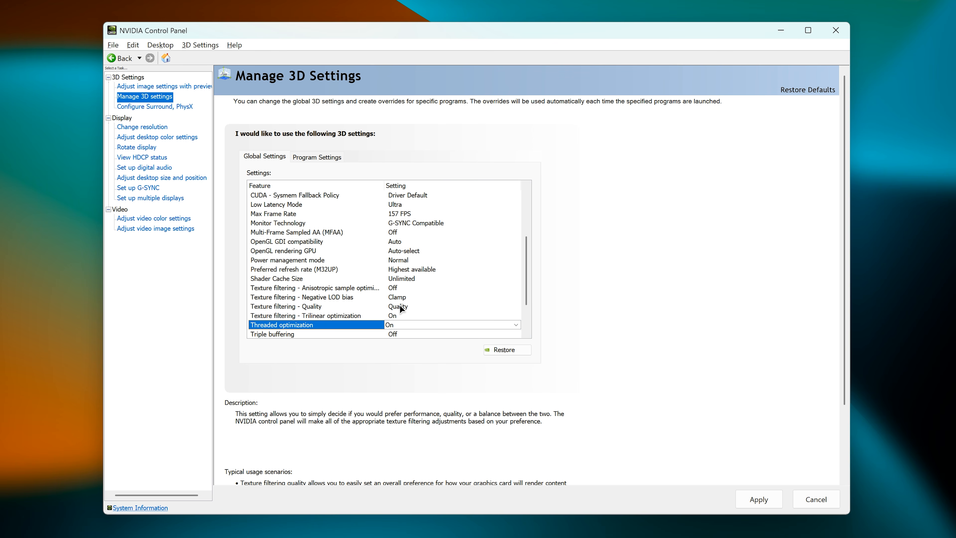
left_click(756, 501)
left_click(522, 295)
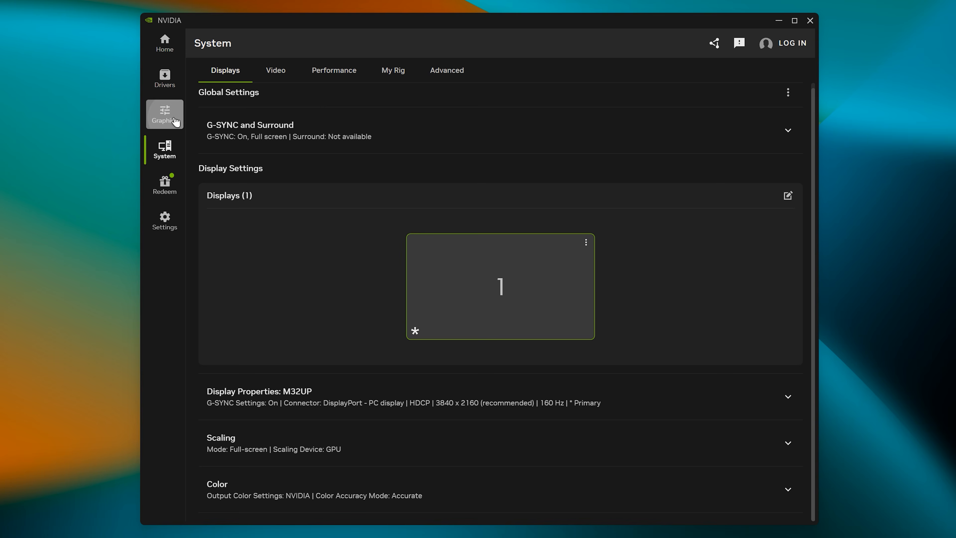
Step: Open the global graphics settings in the NVIDIA app and review the full list of options
left_click(165, 114)
left_click(321, 70)
scroll(344, 168, "down", 2)
scroll(345, 168, "down", 1)
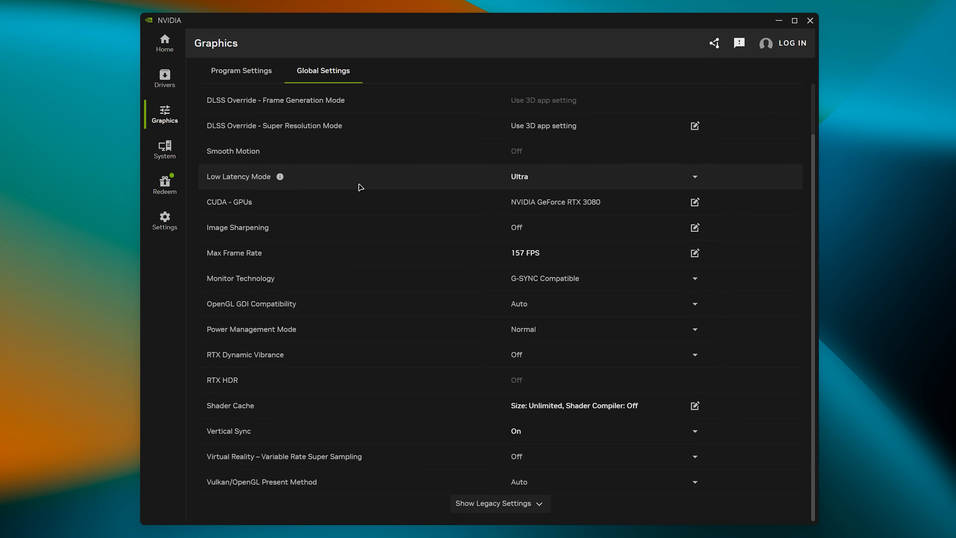
scroll(546, 412, "down", 3)
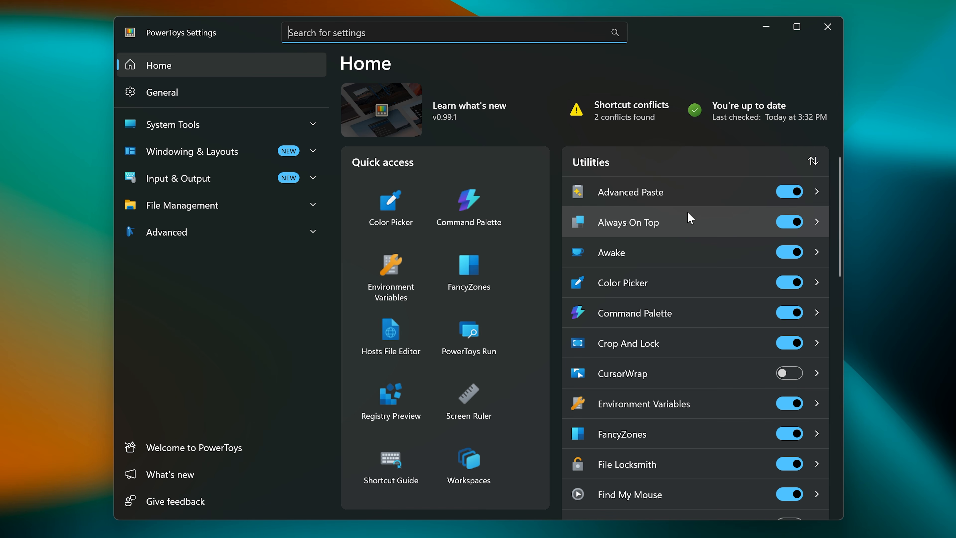
Step: Switch to PowerToys Settings and look through the available utilities and their shortcuts
scroll(746, 221, "down", 6)
scroll(700, 308, "down", 7)
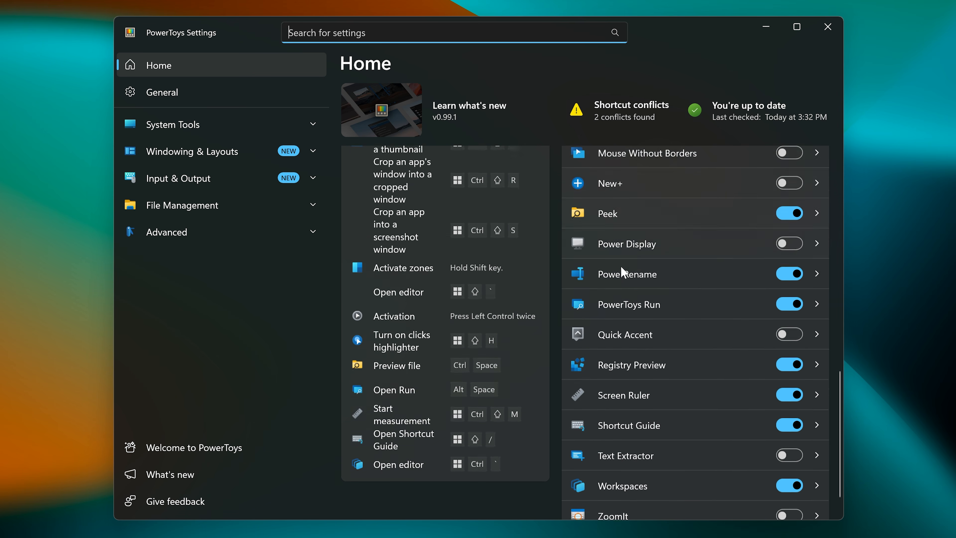
scroll(747, 410, "up", 13)
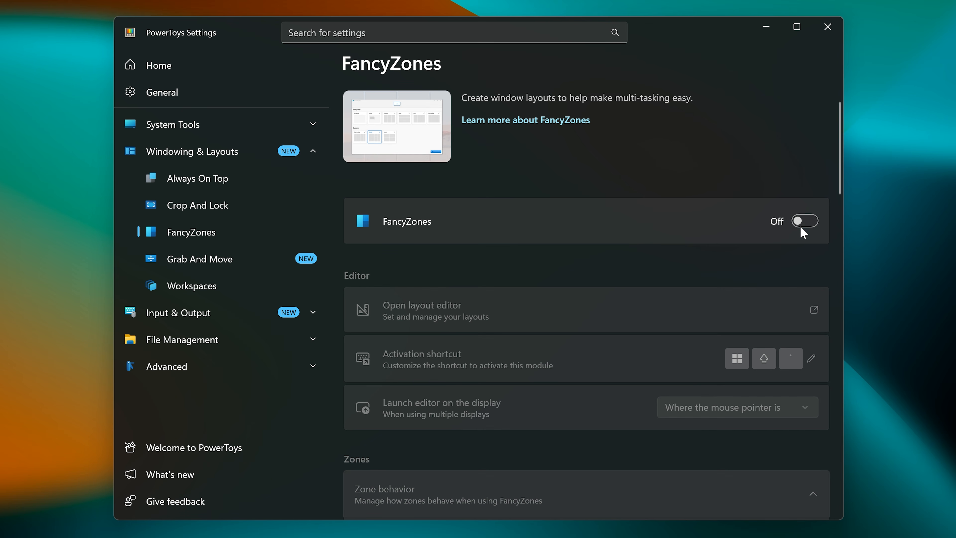
Step: Enable FancyZones and snap the This PC and YouTube browser windows into layout zones
left_click(803, 222)
left_click(778, 289)
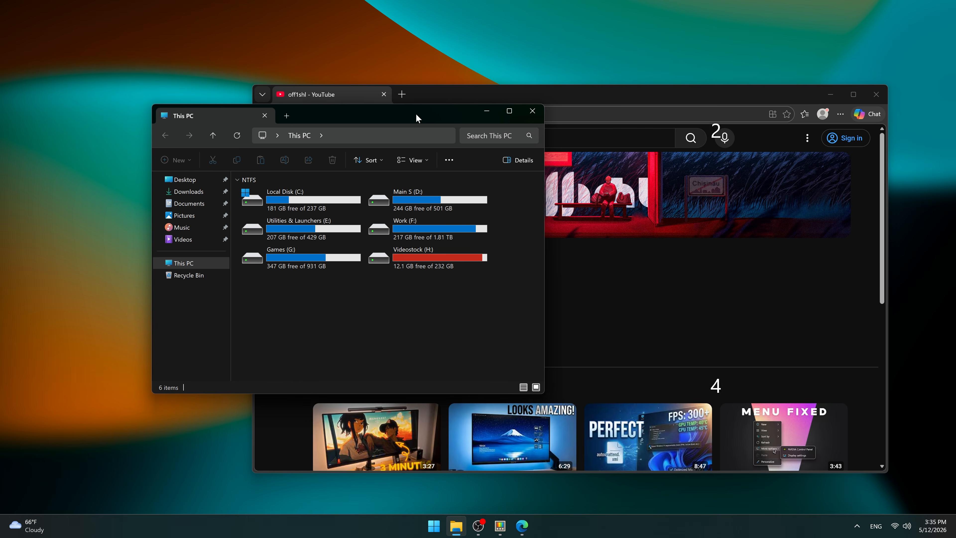
left_click_drag(416, 114, 330, 81)
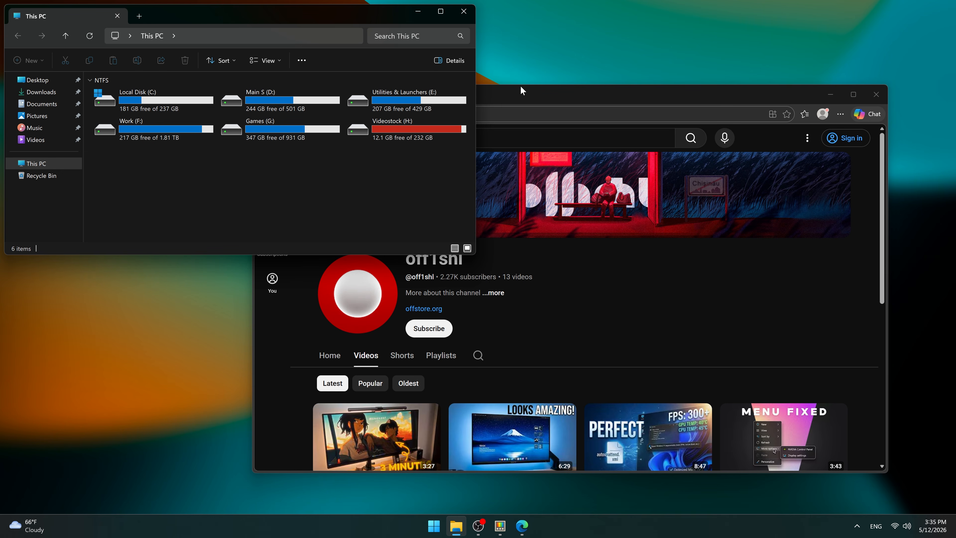
left_click_drag(520, 89, 612, 257)
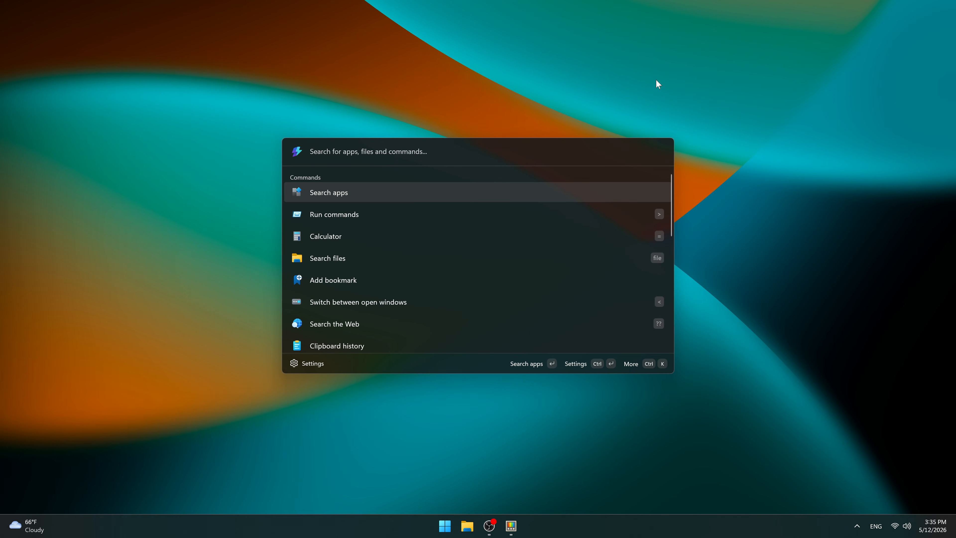
Step: Search for "steam" in Command Palette, then replace the query with "cc"
type("steam")
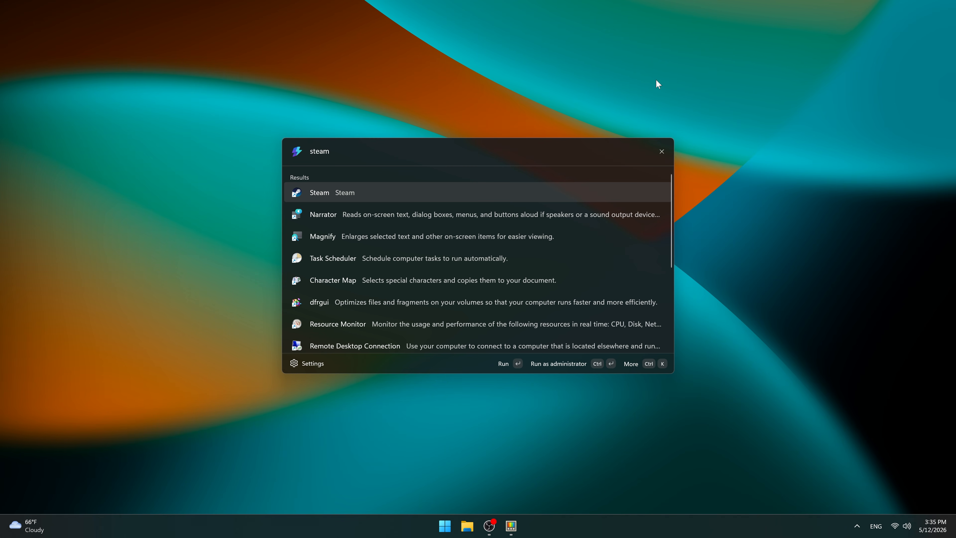
key("ctrl+a")
key("BackSpace")
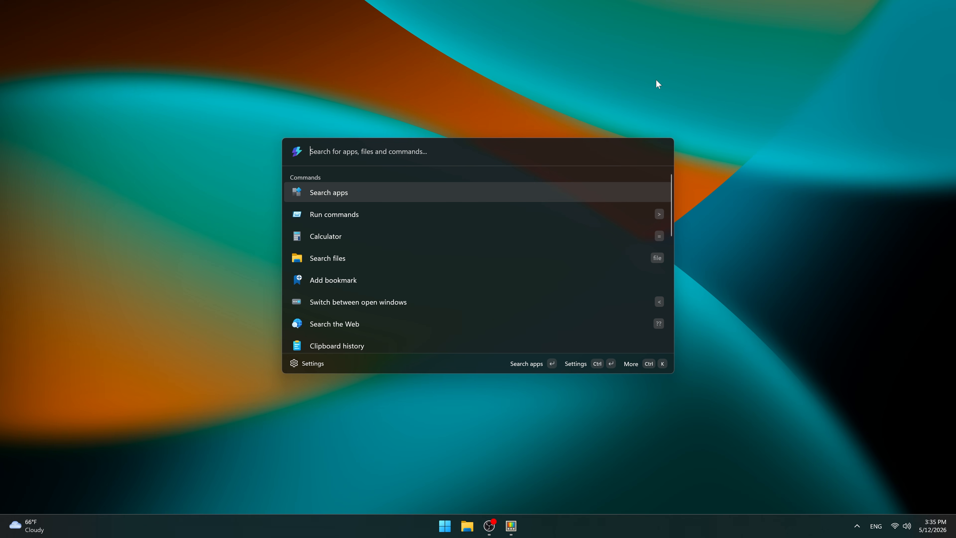
type("cc")
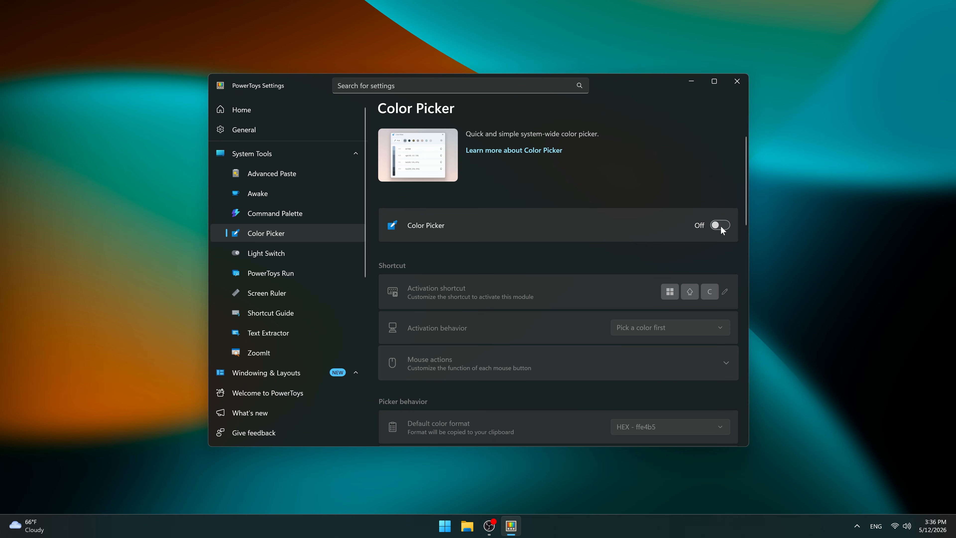
Step: Enable Color Picker in PowerToys and sample a color from the desktop wallpaper along the orange and teal boundary
left_click(721, 225)
key("super+shift+c")
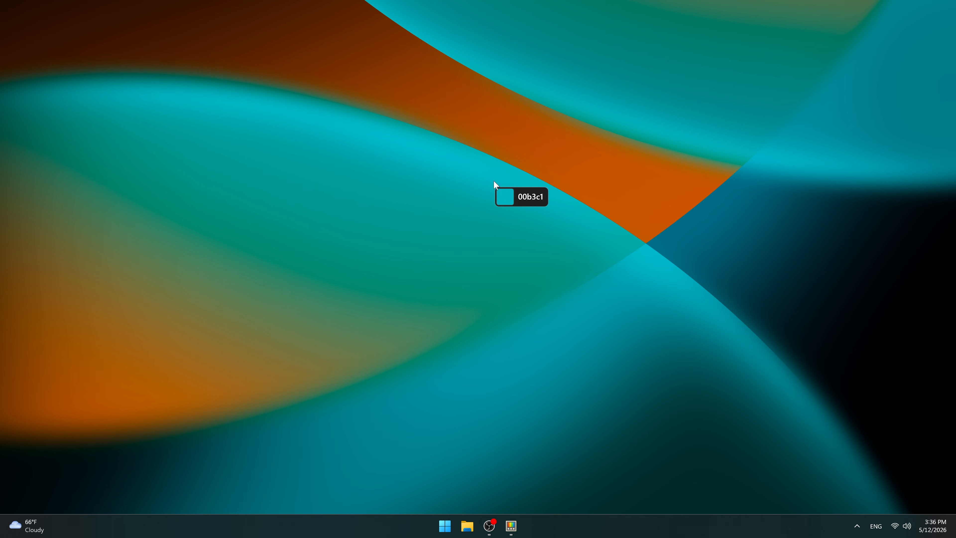
scroll(508, 161, "up", 4)
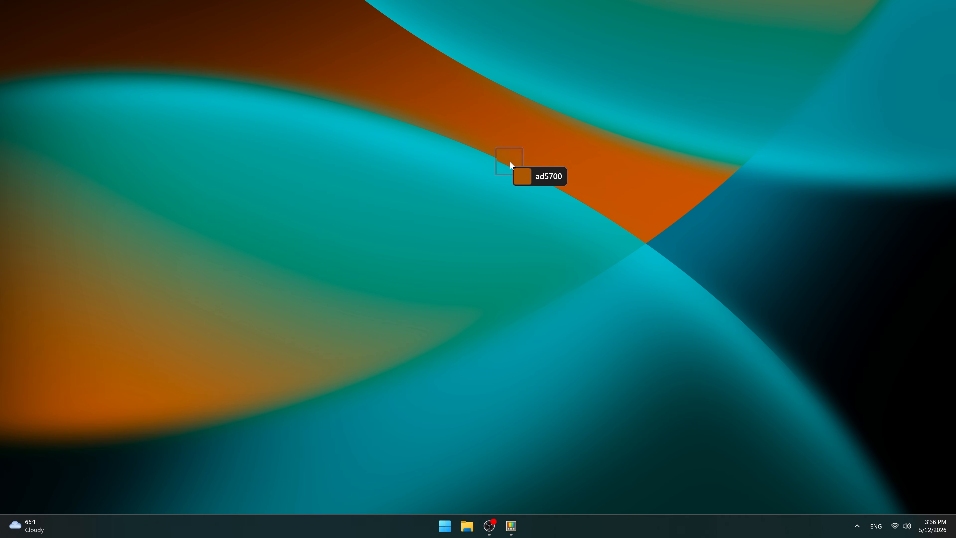
left_click(504, 171)
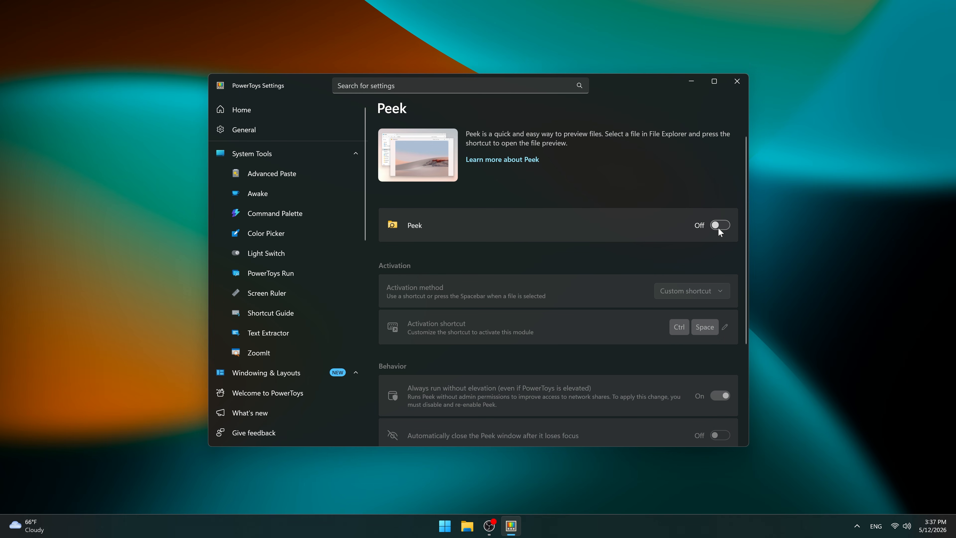
Step: Enable Peek in PowerToys and preview image 30 from the Wallpapers folder
left_click(718, 226)
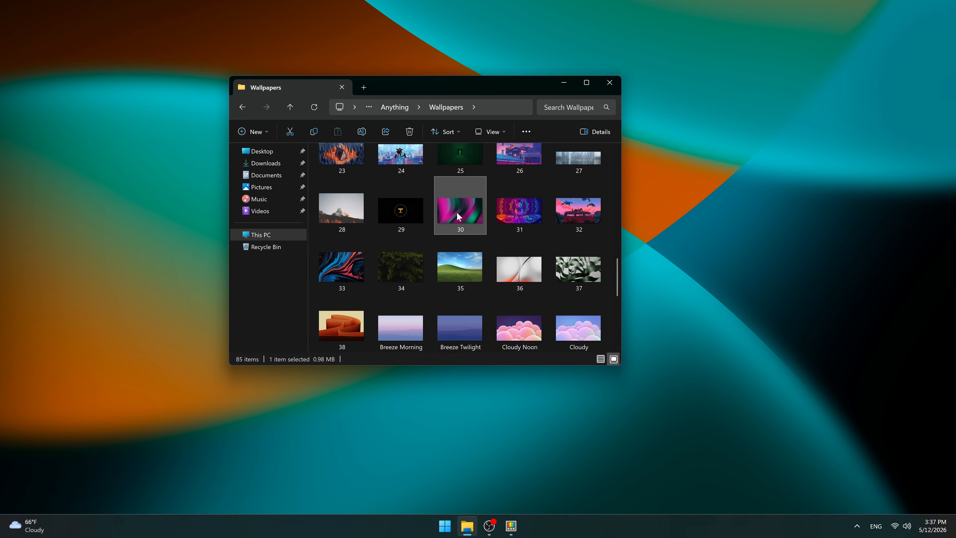
key("ctrl+space")
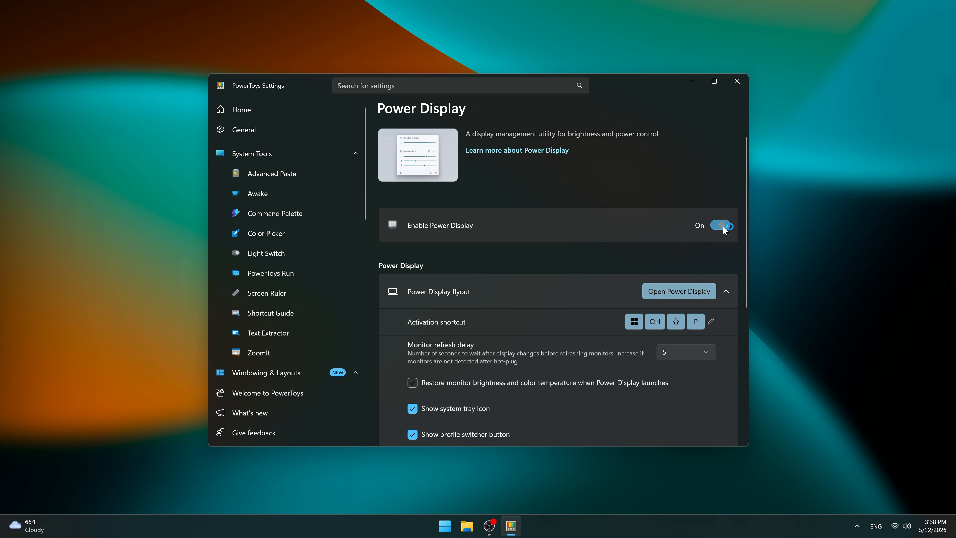
Step: Enable Power Display in PowerToys and adjust the M32UP monitor's brightness slightly
left_click(719, 226)
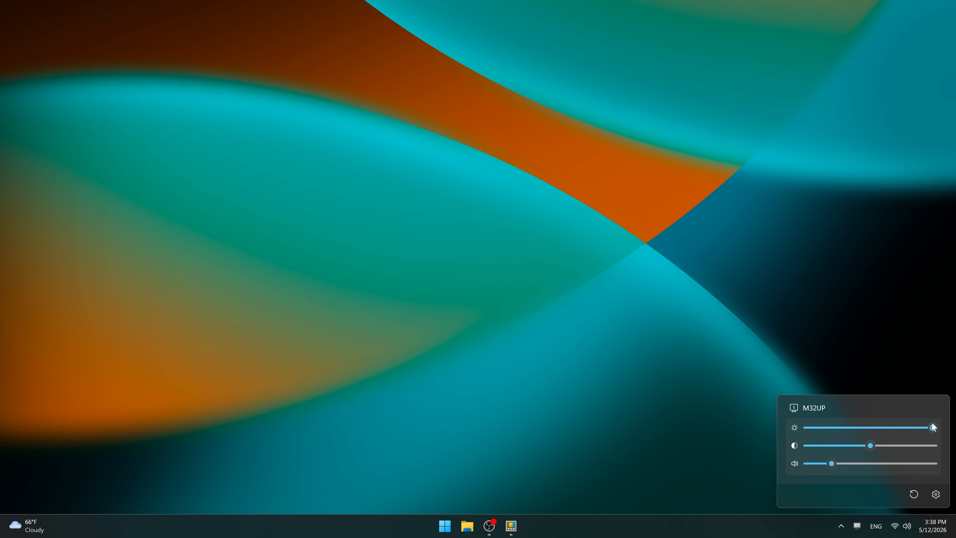
mouse_move(932, 429)
left_mouse_down()
mouse_move(843, 430)
mouse_move(925, 431)
left_mouse_up()
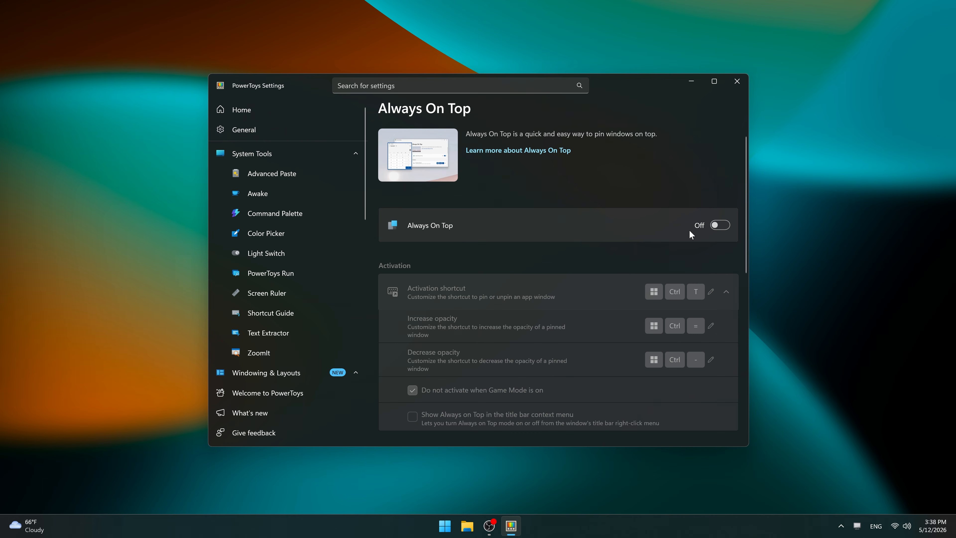
Step: Enable Always On Top in PowerToys and reposition a window to try it out with Calculator pinned
left_click(718, 226)
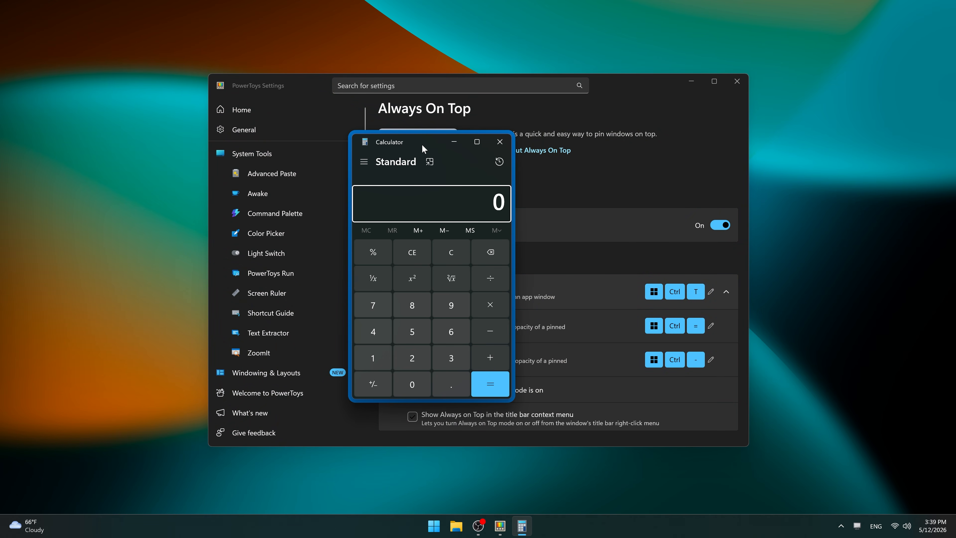
left_click_drag(613, 95, 557, 74)
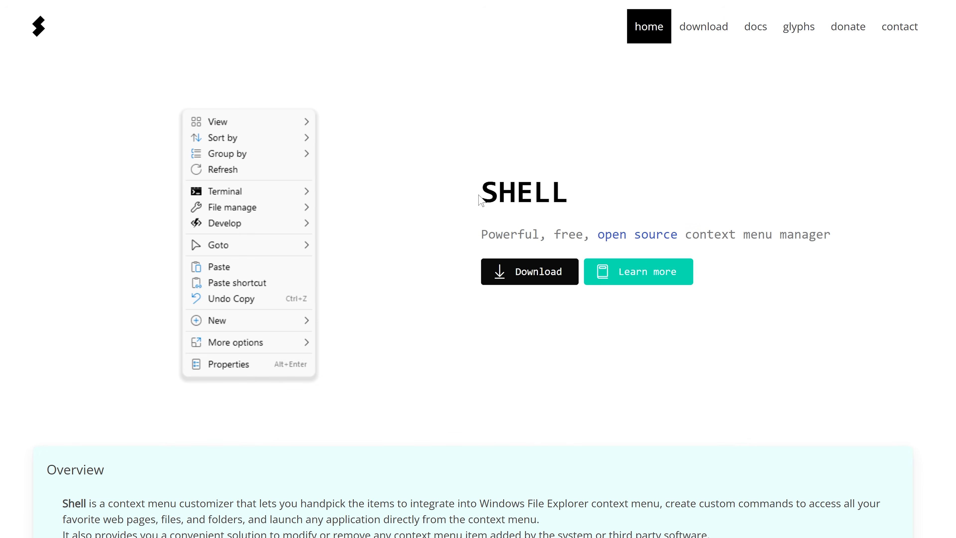
Step: Review the Shell website's overview and run the shell application from the ". Context menu" folder as administrator
left_click_drag(480, 200, 581, 191)
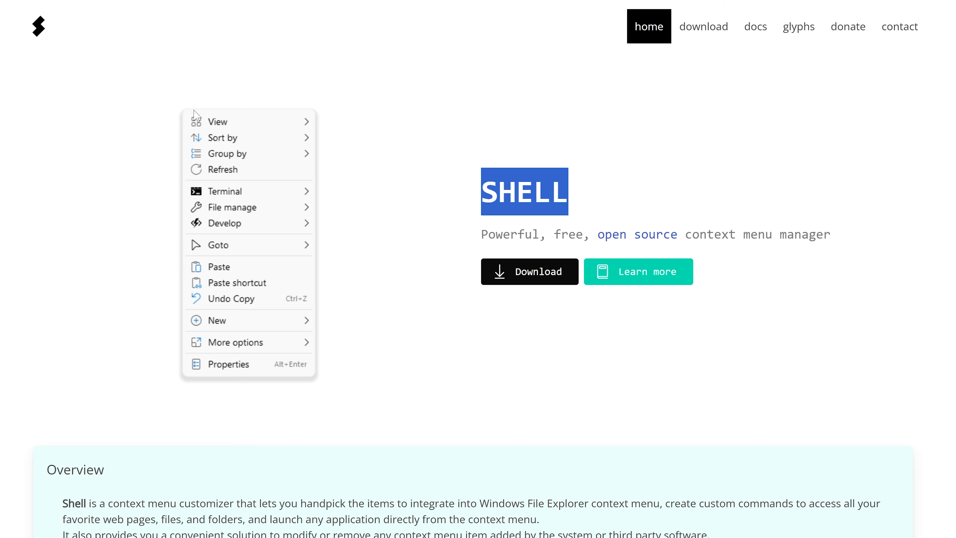
scroll(341, 235, "down", 12)
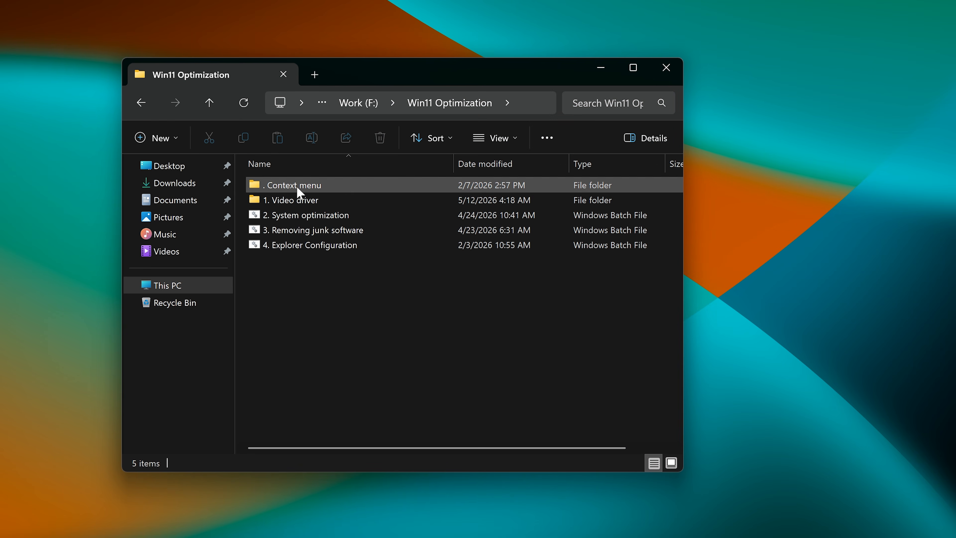
double_click(355, 185)
left_click_drag(400, 317, 262, 180)
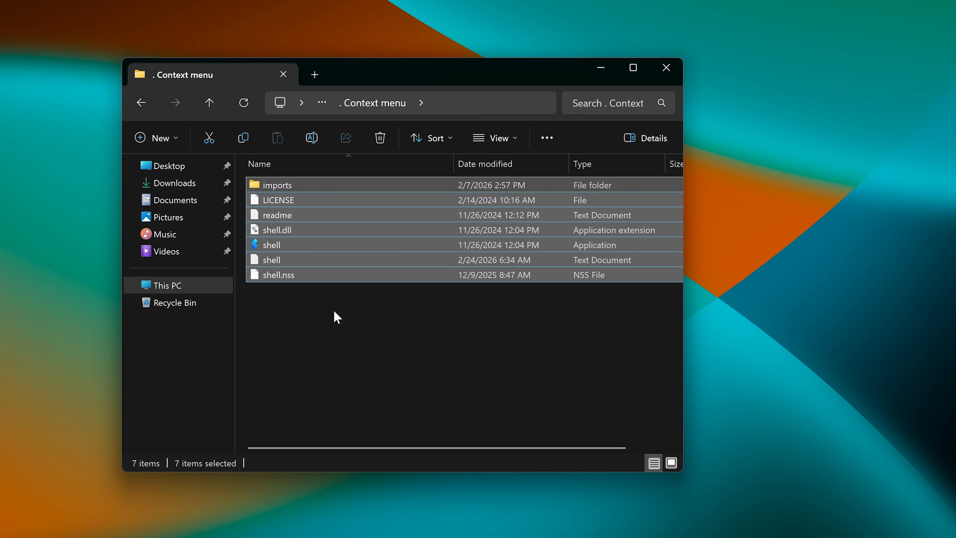
left_click(336, 317)
left_click(271, 247)
right_click(270, 248)
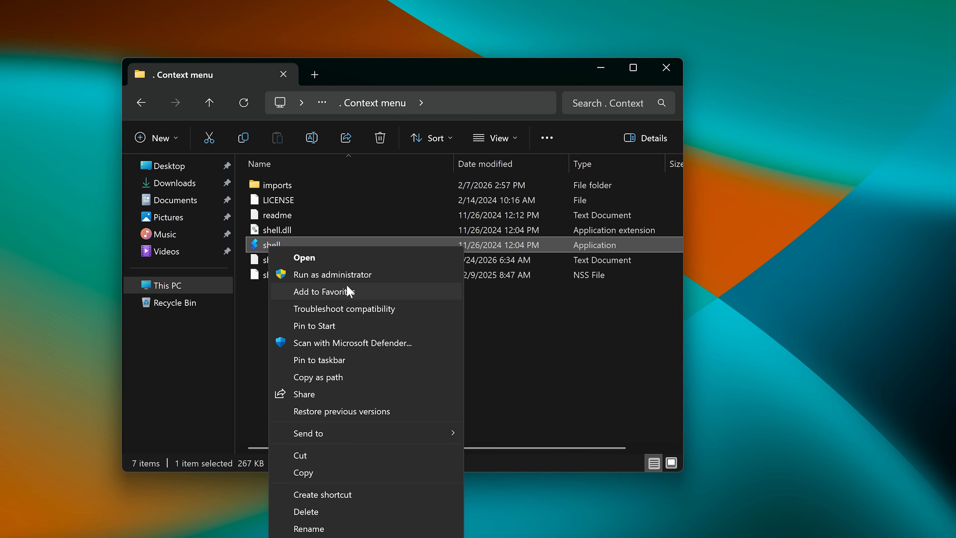
left_click(361, 274)
left_click(518, 264)
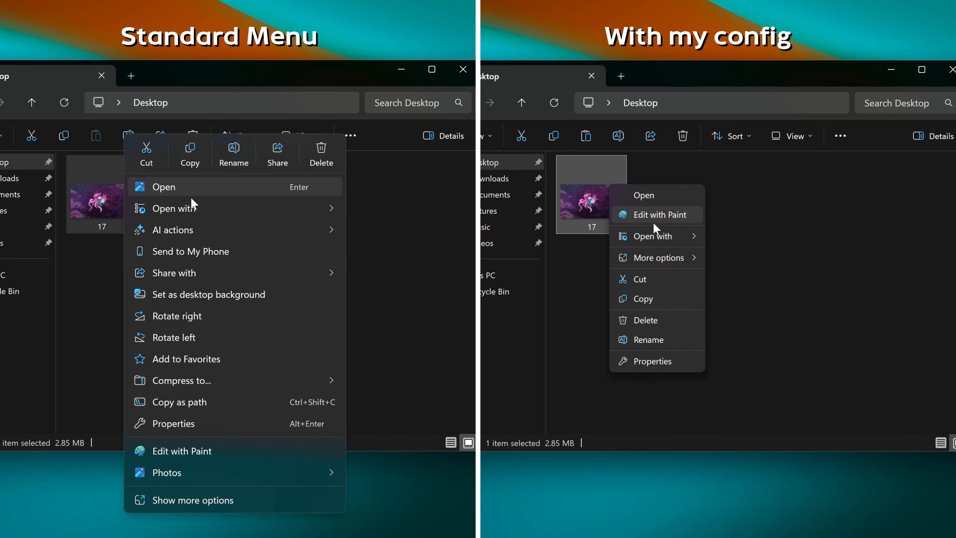
mouse_move(660, 235)
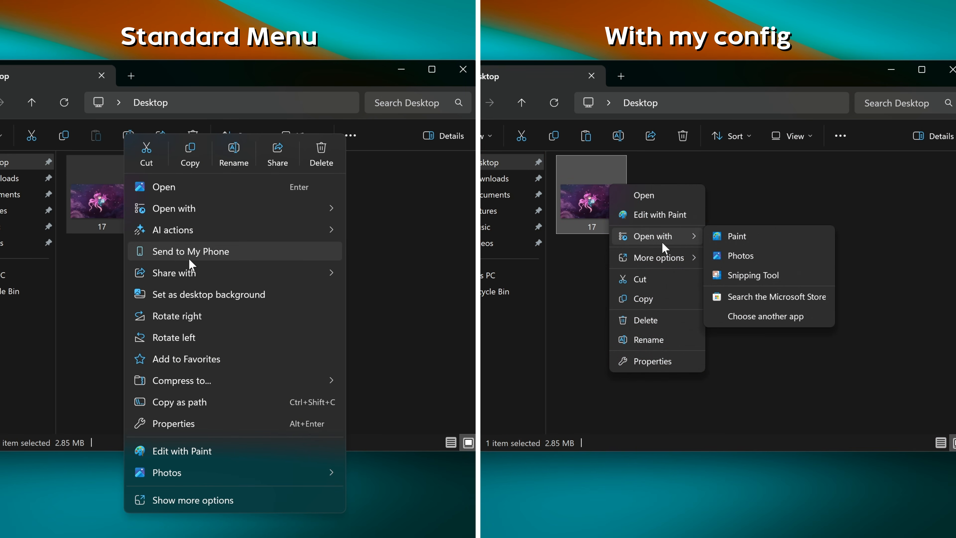
mouse_move(661, 257)
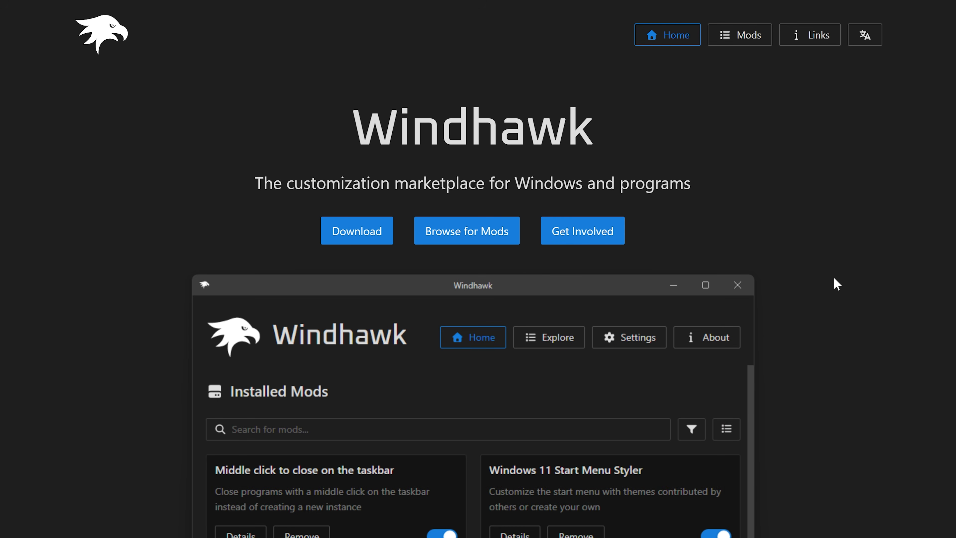
Step: Find and install the "Start button always on the left" mod in Windhawk, and open the Start menu to test it
left_click_drag(326, 125, 606, 123)
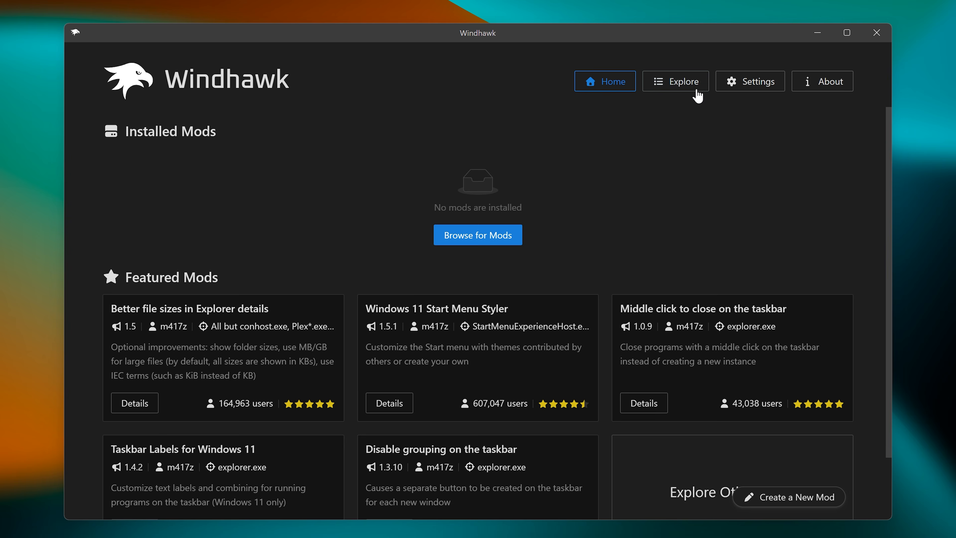
left_click(662, 87)
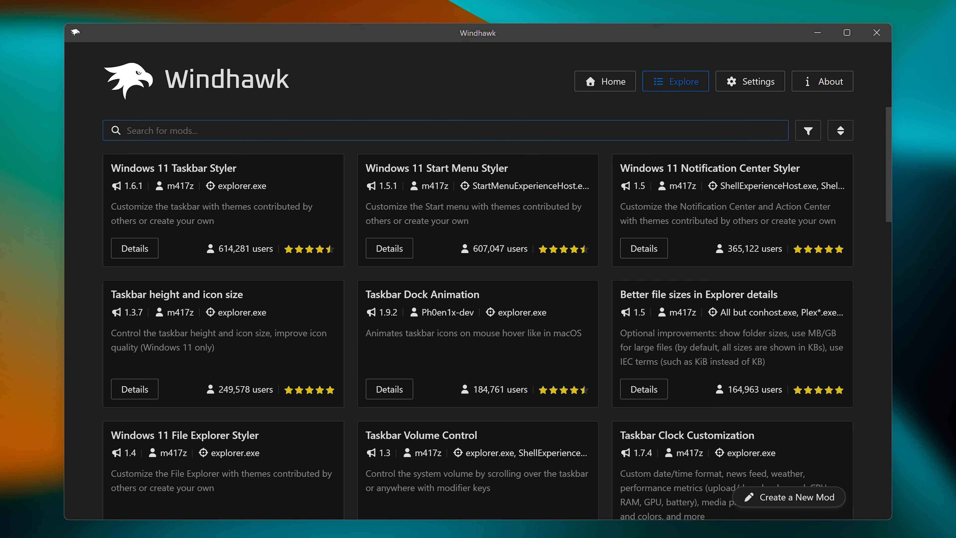
type("s")
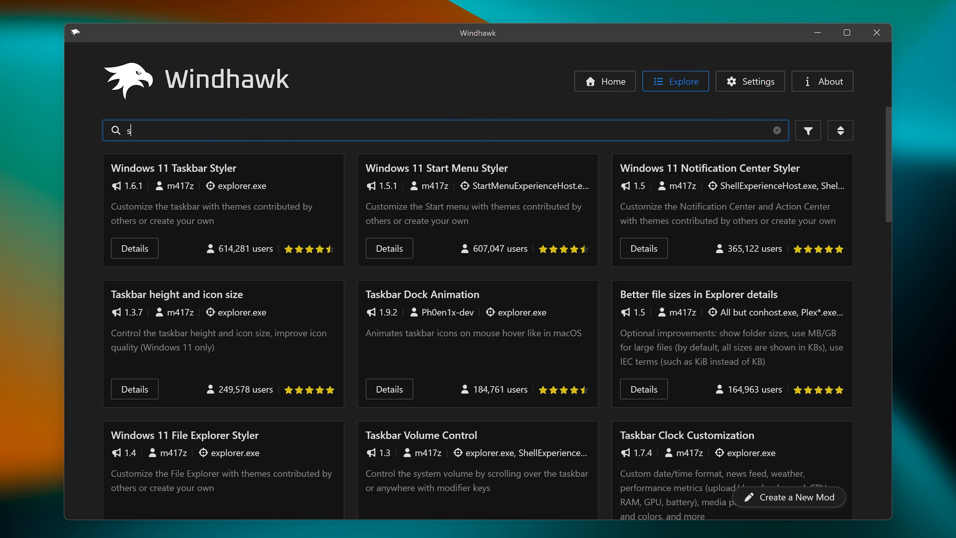
type("tt")
left_click_drag(148, 137, 290, 137)
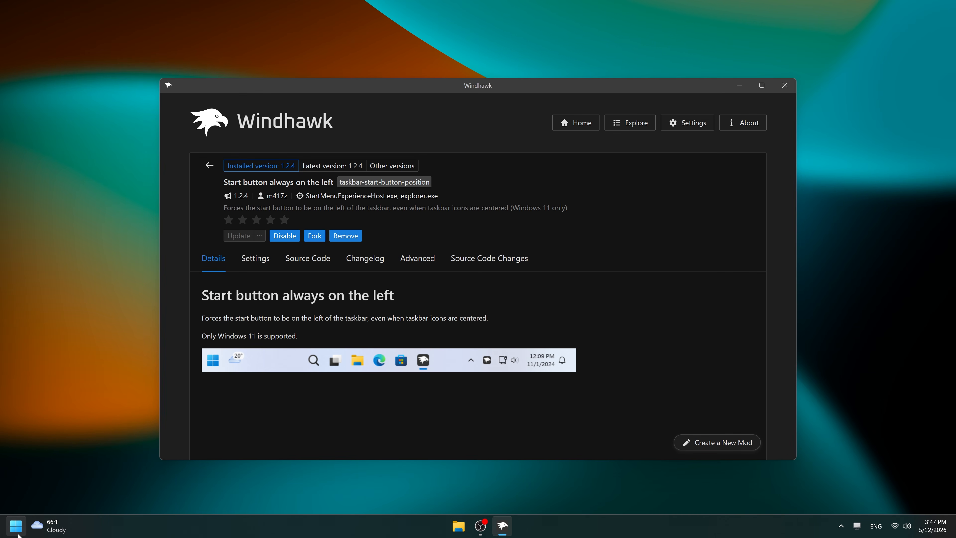
left_click(16, 525)
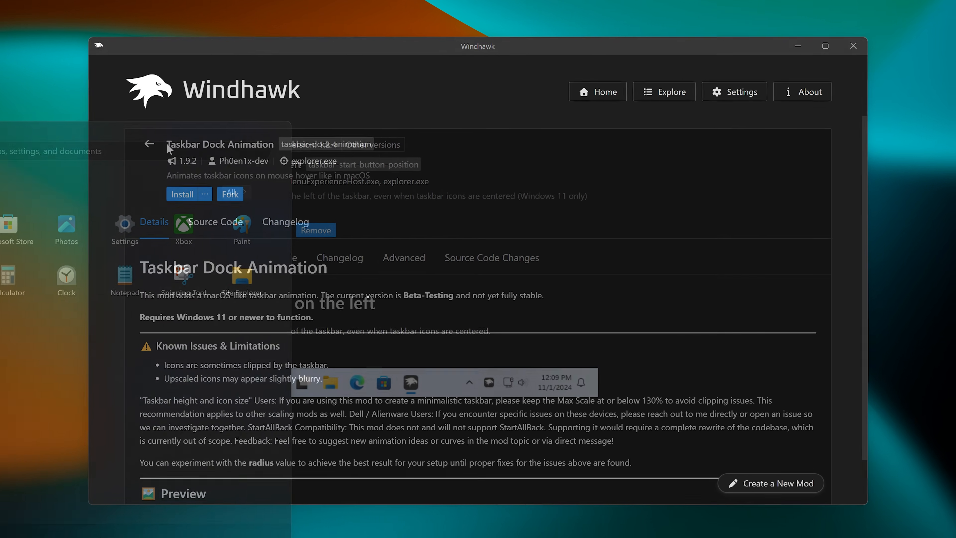
Step: Install the Taskbar Dock Animation and Dark mode context menus mods in Windhawk and review their details
left_click_drag(147, 137, 256, 141)
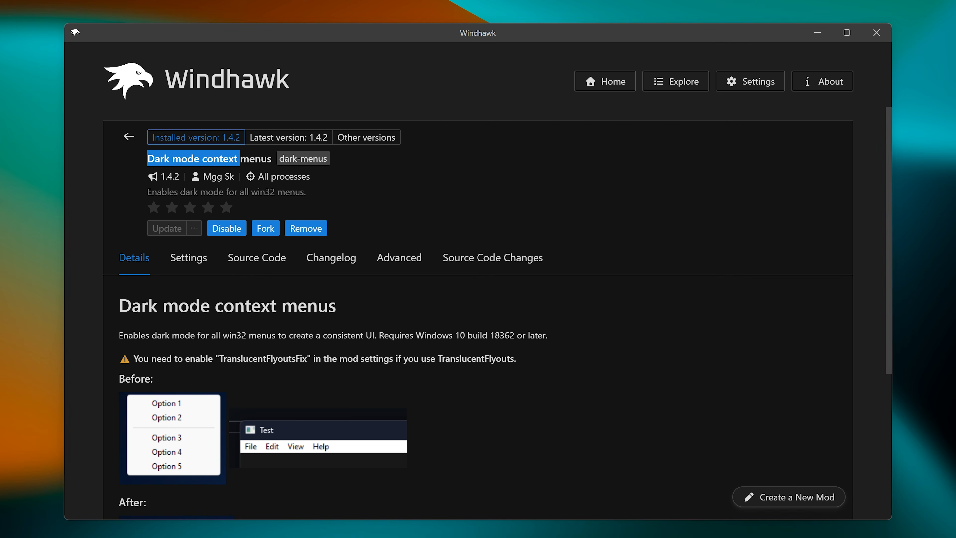
left_click_drag(240, 158, 272, 158)
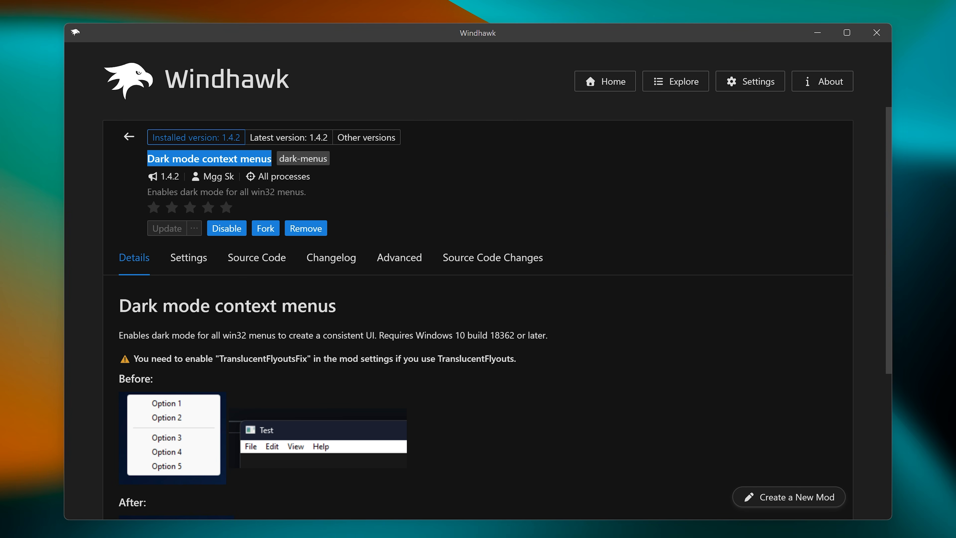
scroll(241, 309, "down", 5)
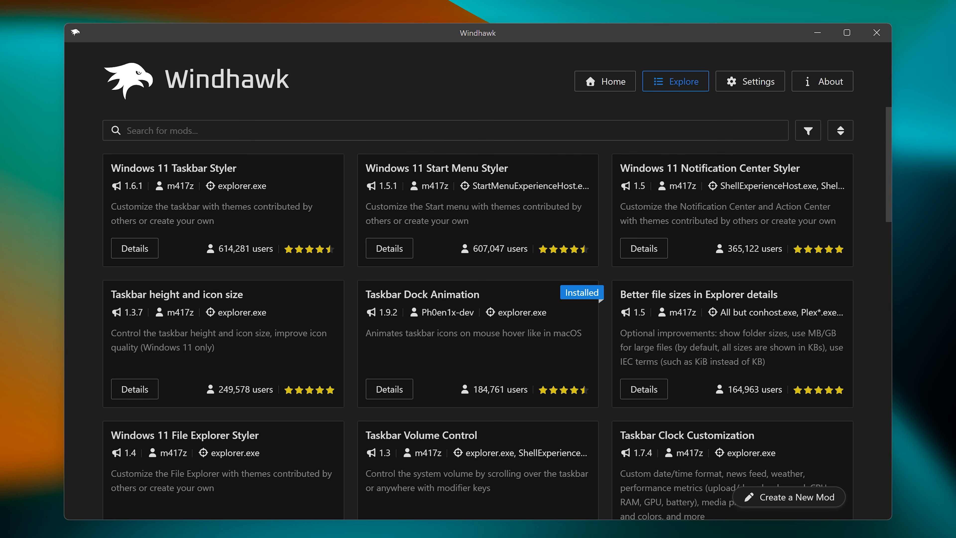
left_click_drag(426, 168, 486, 168)
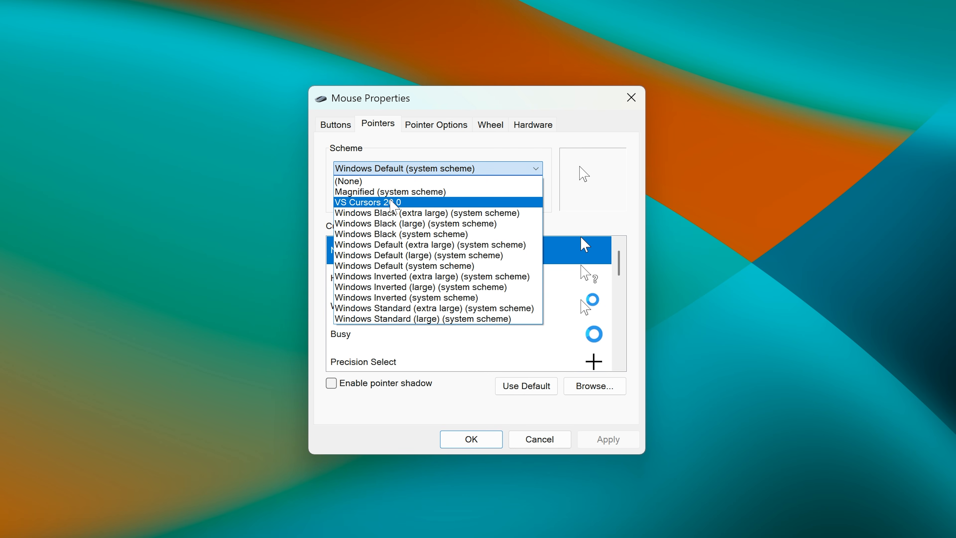
Step: Apply the VS Cursors 20.0 pointer scheme in Mouse Properties, replacing the original scheme of that name
left_click(391, 204)
left_click(600, 439)
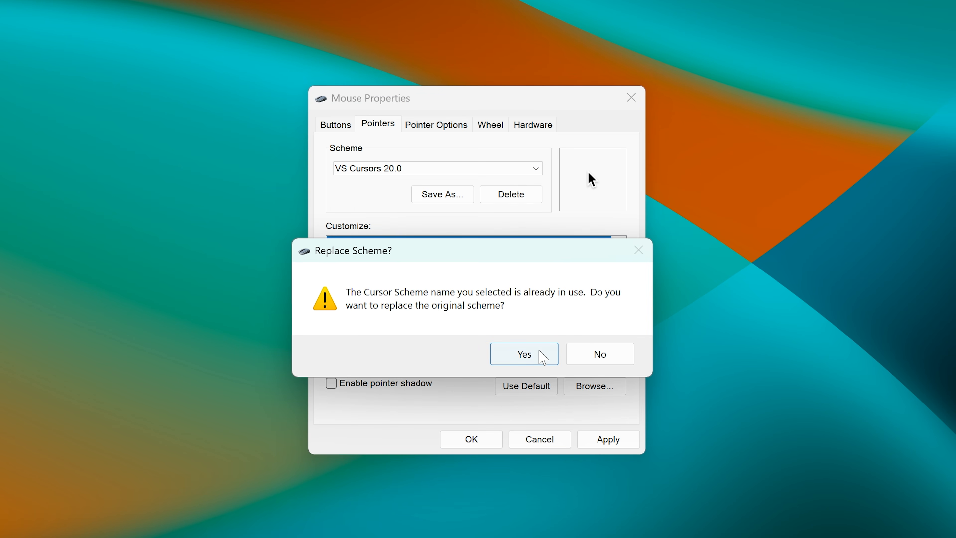
left_click(540, 351)
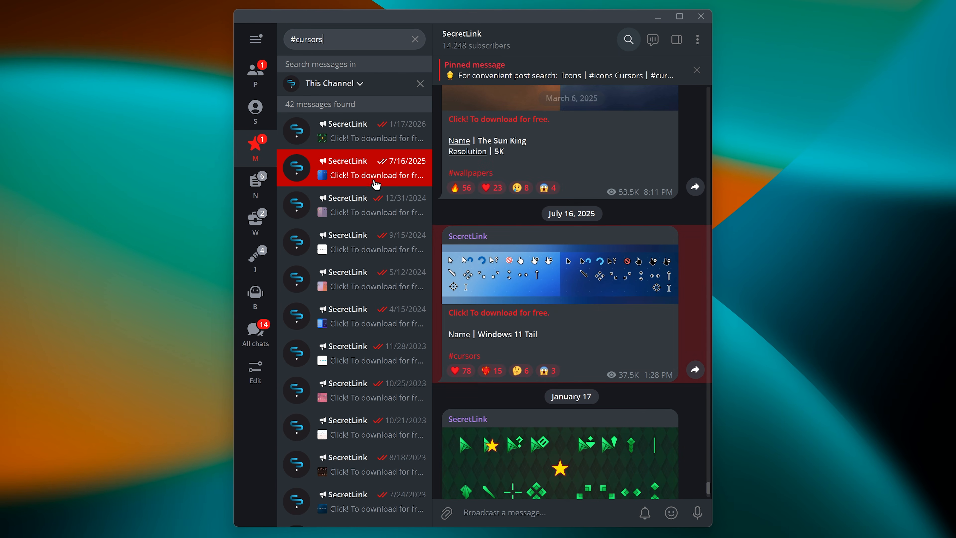
Step: Look through the SecretLink channel's #cursors posts dated 12/31/2024, 9/15/2024 and 5/12/2024
left_click(376, 206)
left_click(377, 241)
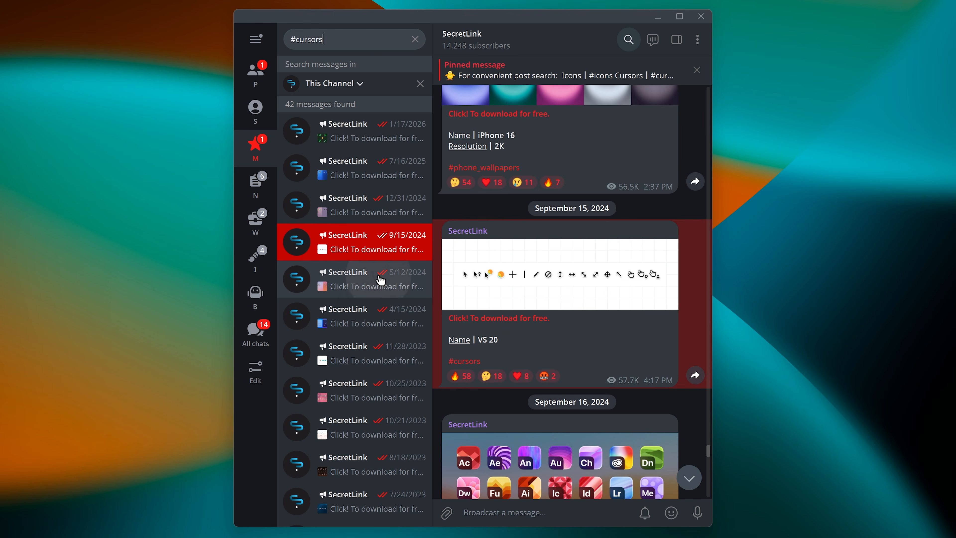
left_click(381, 280)
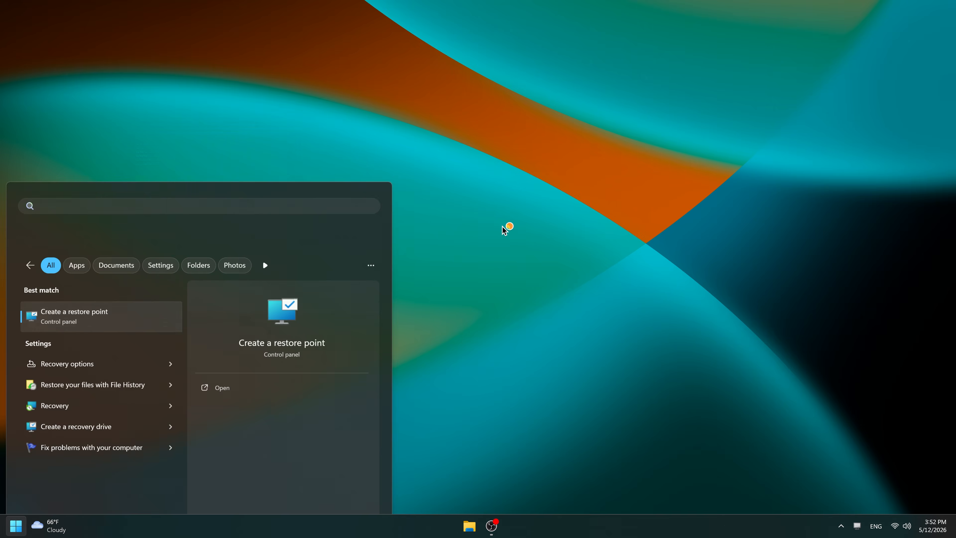
Step: Create a system restore point with the description "Final"
left_click(278, 301)
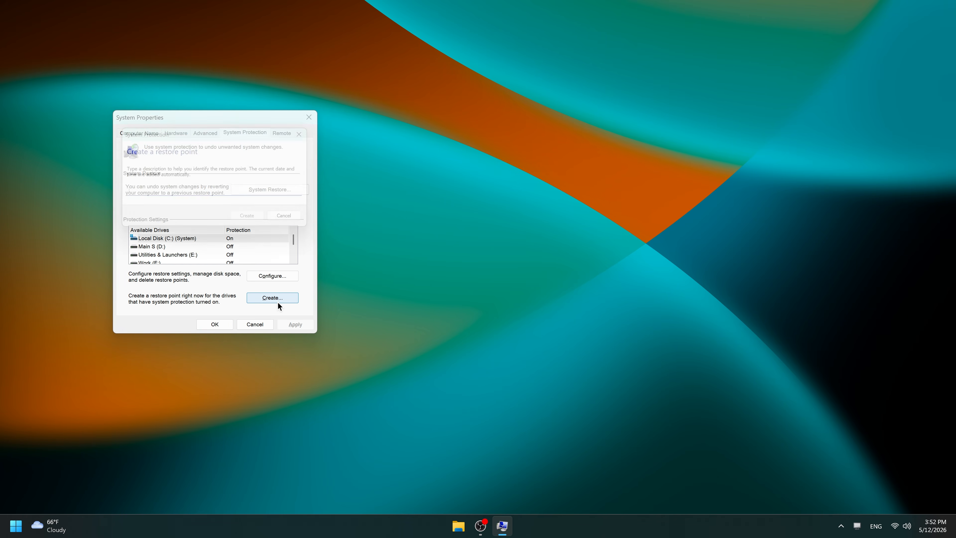
type("Final")
key("Return")
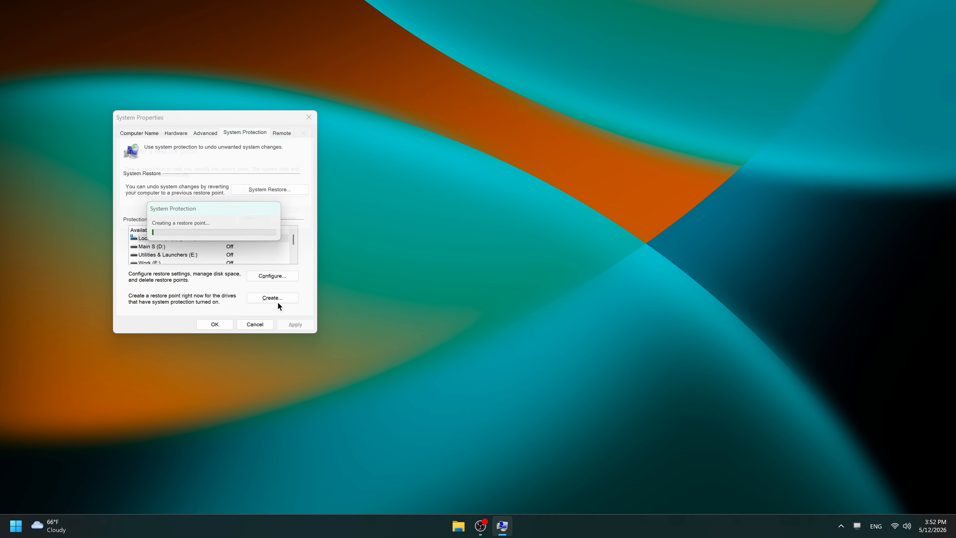